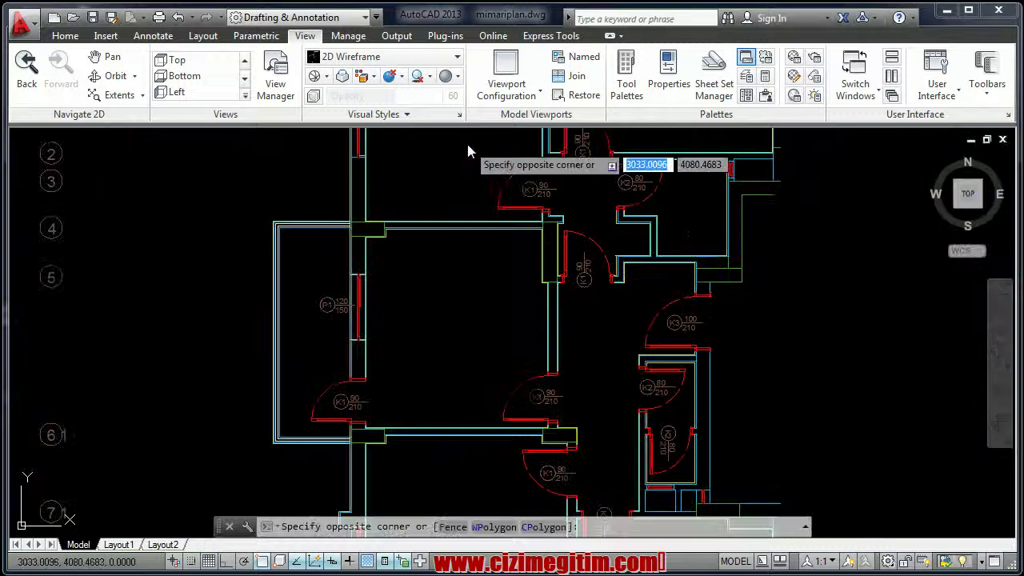
- Pick tefriş from the Home tab's Layers list so the kitchen furniture goes on it
scroll(457, 171, down, 5)
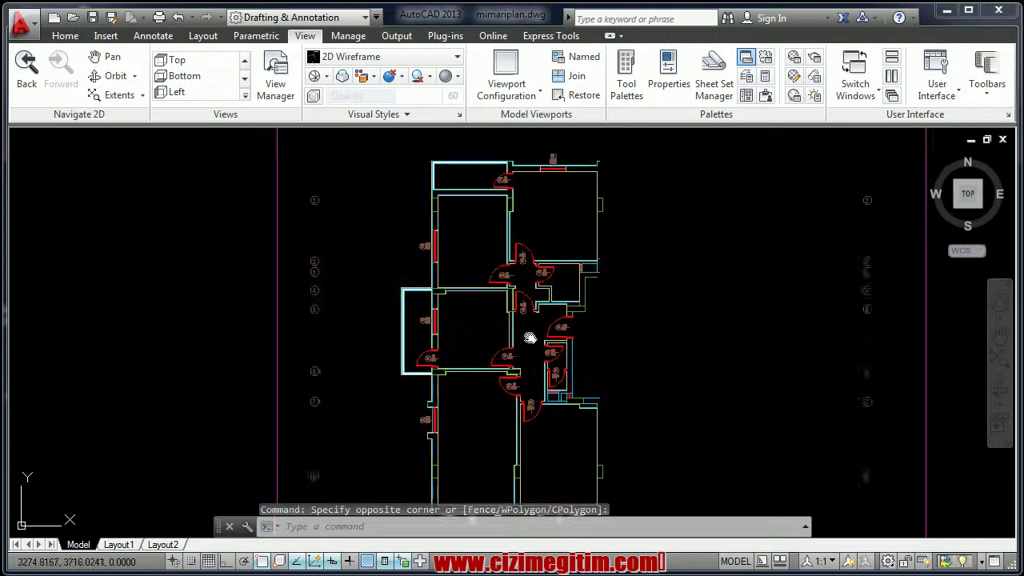
scroll(529, 338, up, 5)
scroll(481, 423, up, 2)
scroll(403, 393, up, 2)
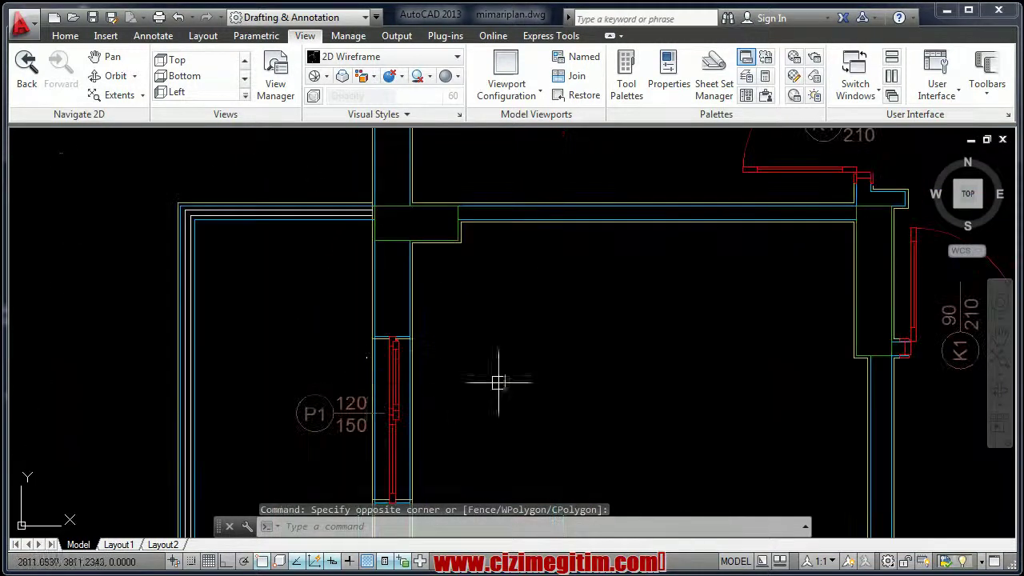
scroll(301, 425, down, 3)
scroll(373, 393, down, 2)
scroll(485, 389, up, 1)
scroll(496, 336, up, 2)
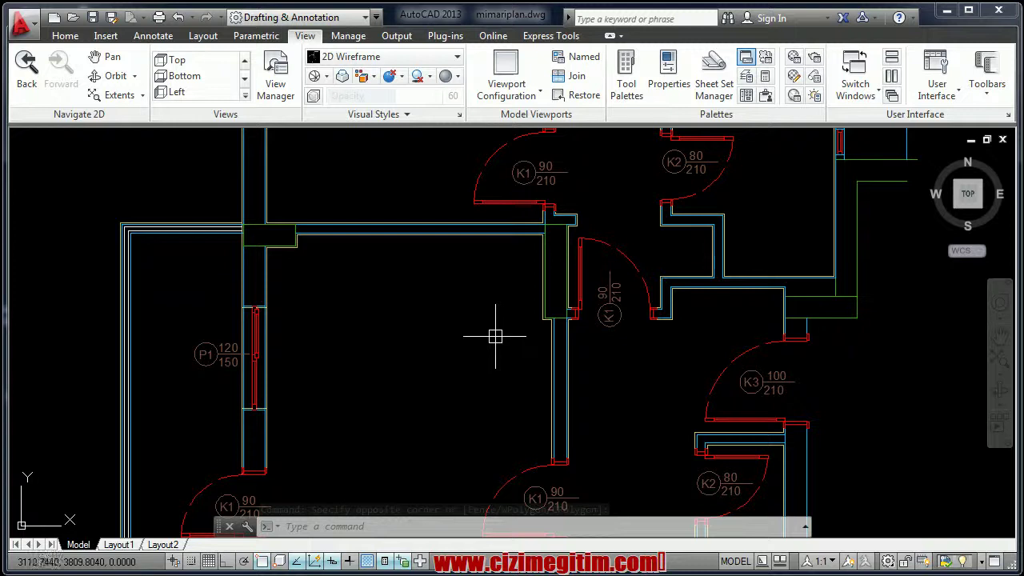
scroll(434, 366, down, 1)
scroll(435, 371, down, 1)
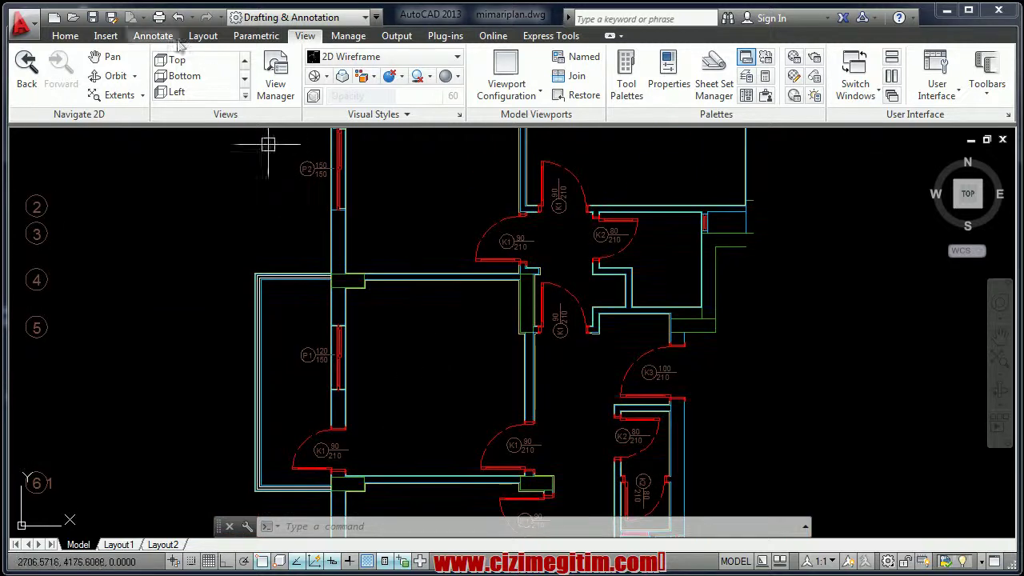
click(66, 36)
click(441, 95)
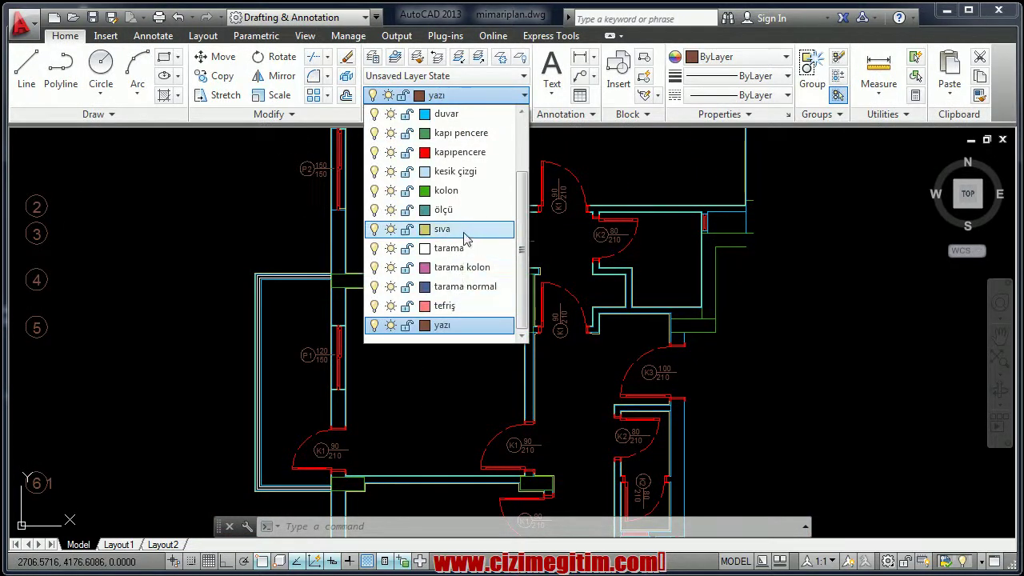
click(456, 305)
middle_drag(447, 345, 404, 382)
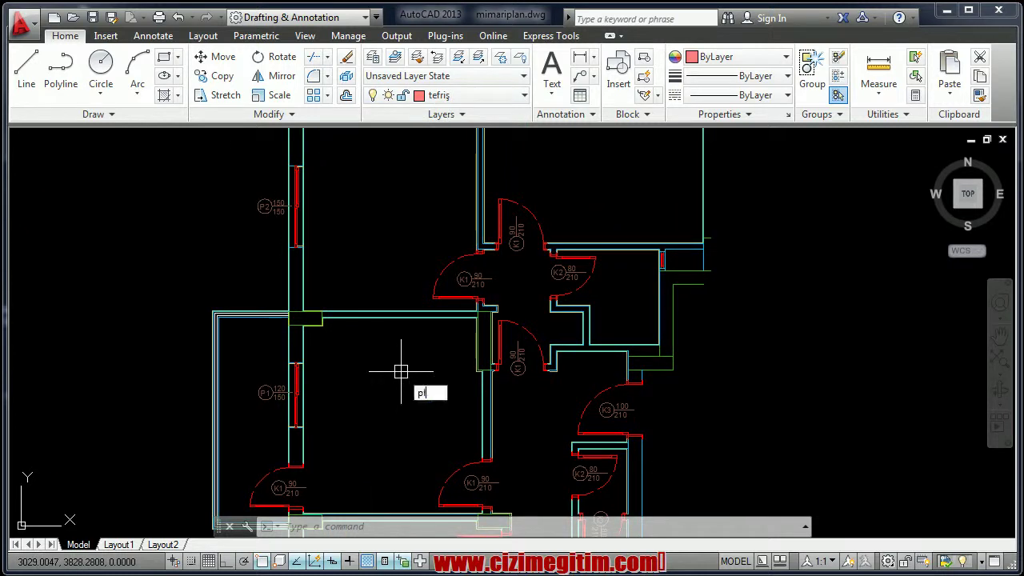
- Draw a polyline from the wall's end corner, 60 units deep and perpendicular to the wall
key(Return)
scroll(469, 416, up, 3)
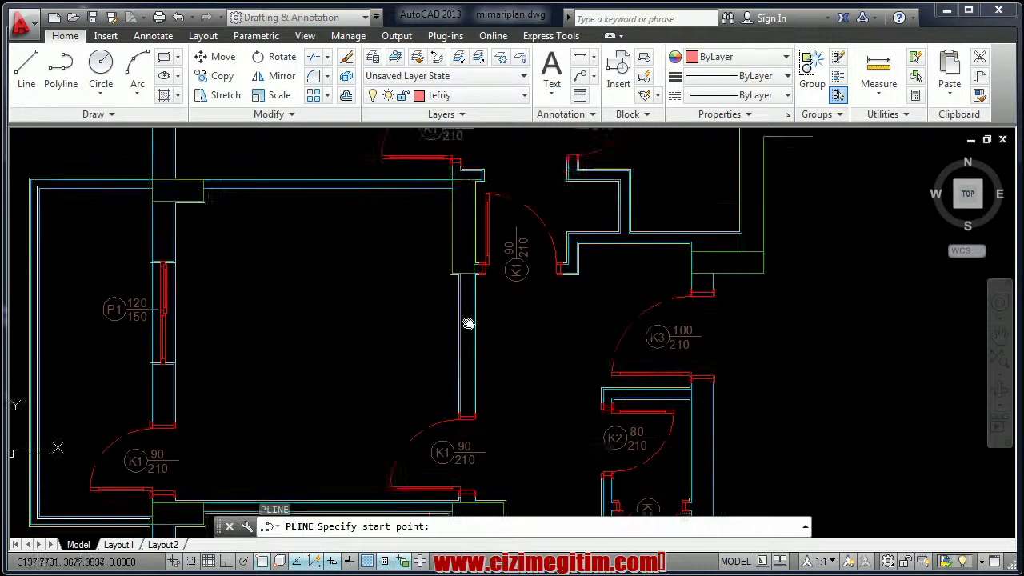
scroll(435, 365, up, 3)
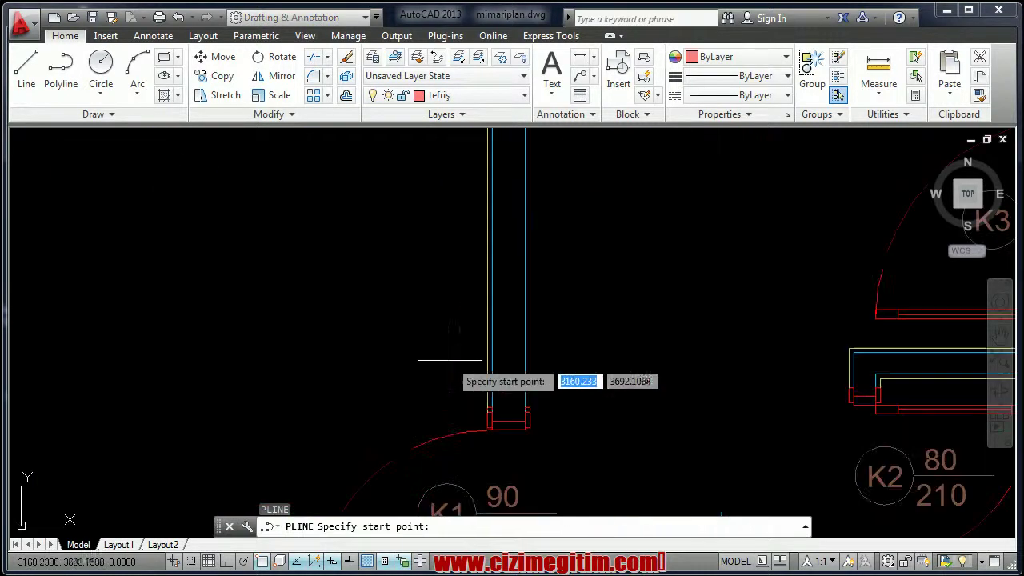
click(488, 413)
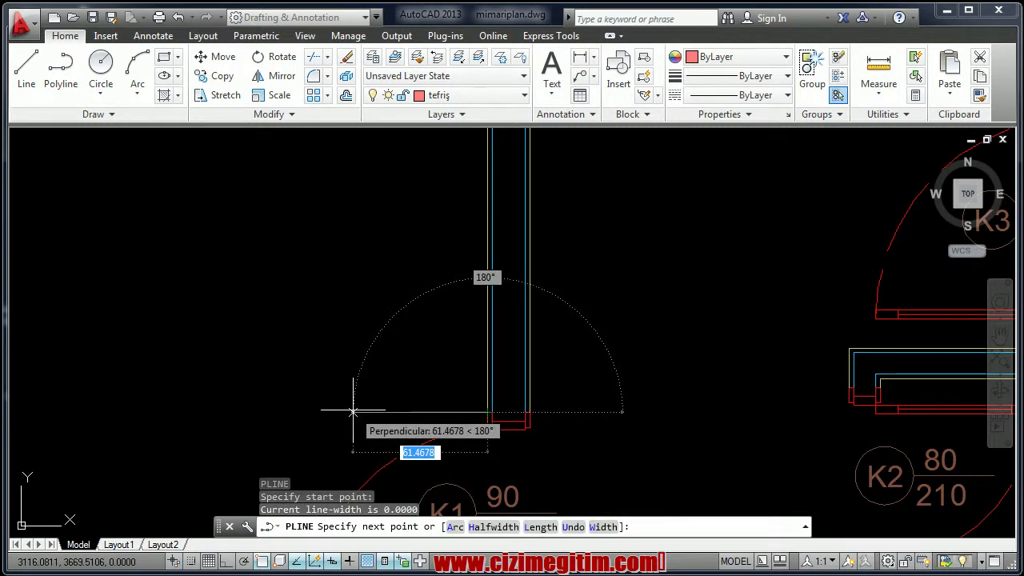
text(60)
key(Return)
scroll(344, 400, down, 3)
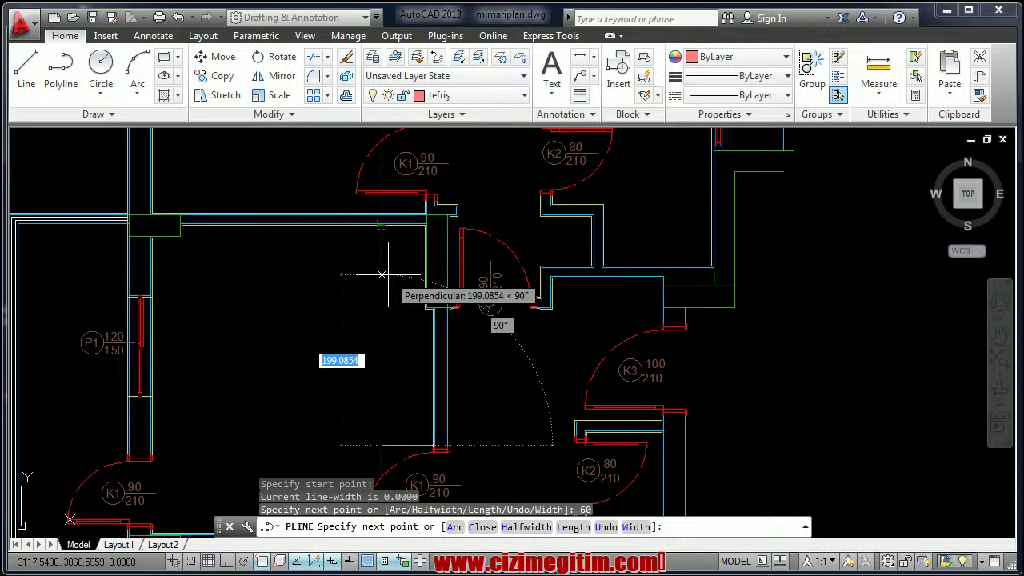
click(382, 228)
right_click(383, 244)
click(409, 250)
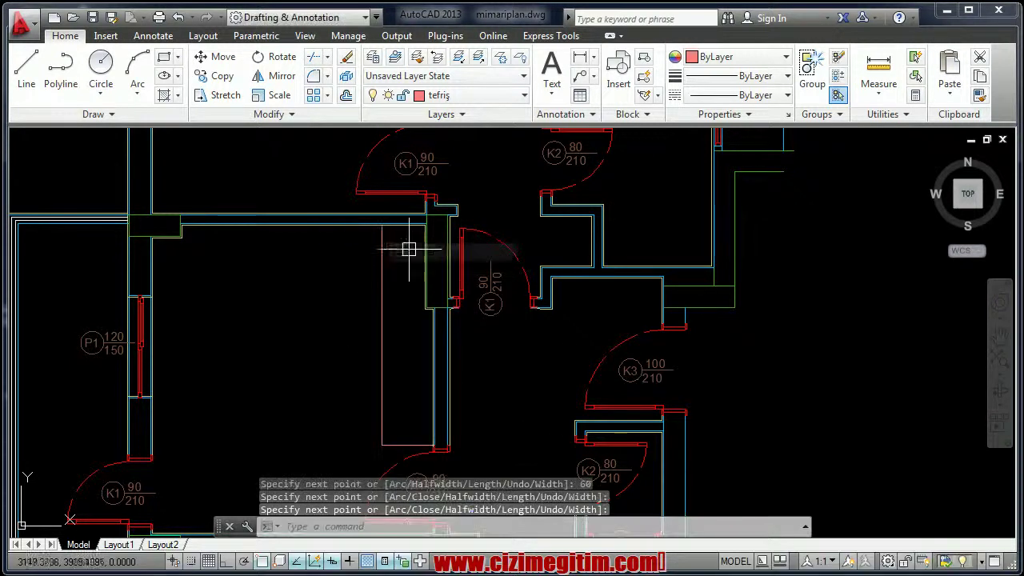
- Stretch the counter outline's top end 60 units down with Ortho on
click(382, 245)
scroll(380, 248, up, 4)
key(Escape)
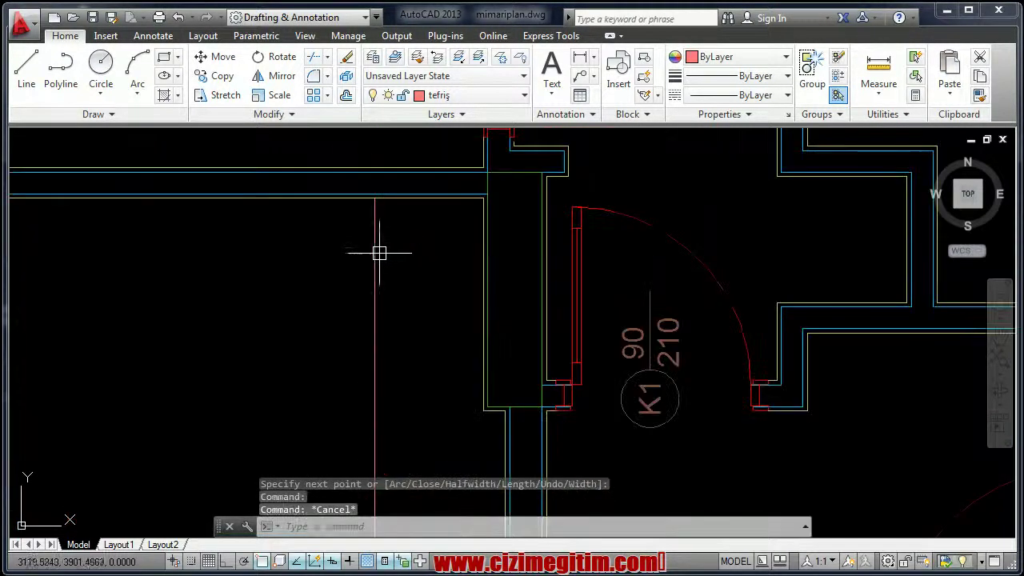
text(s)
key(Return)
click(392, 250)
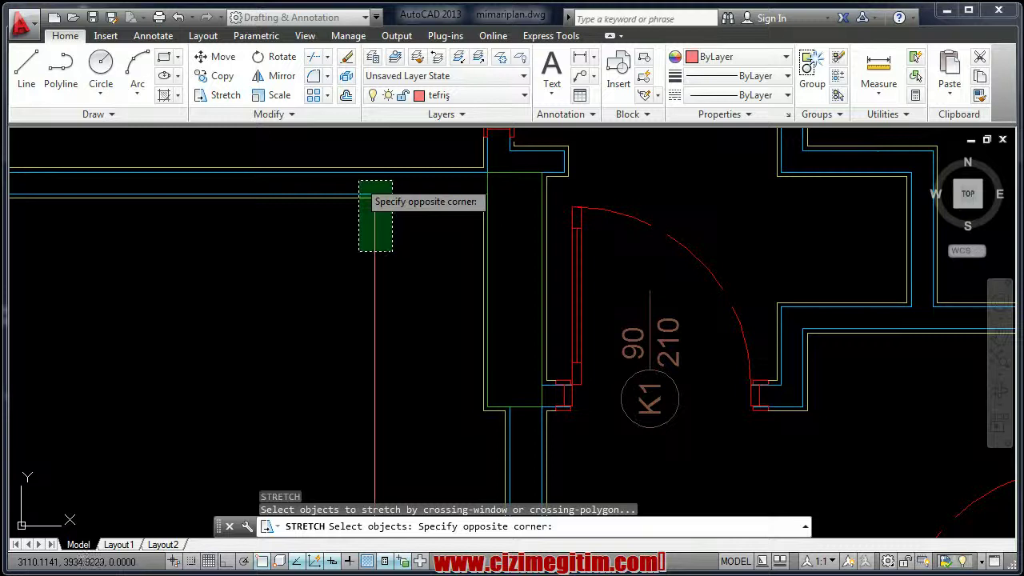
click(359, 183)
key(Return)
click(340, 258)
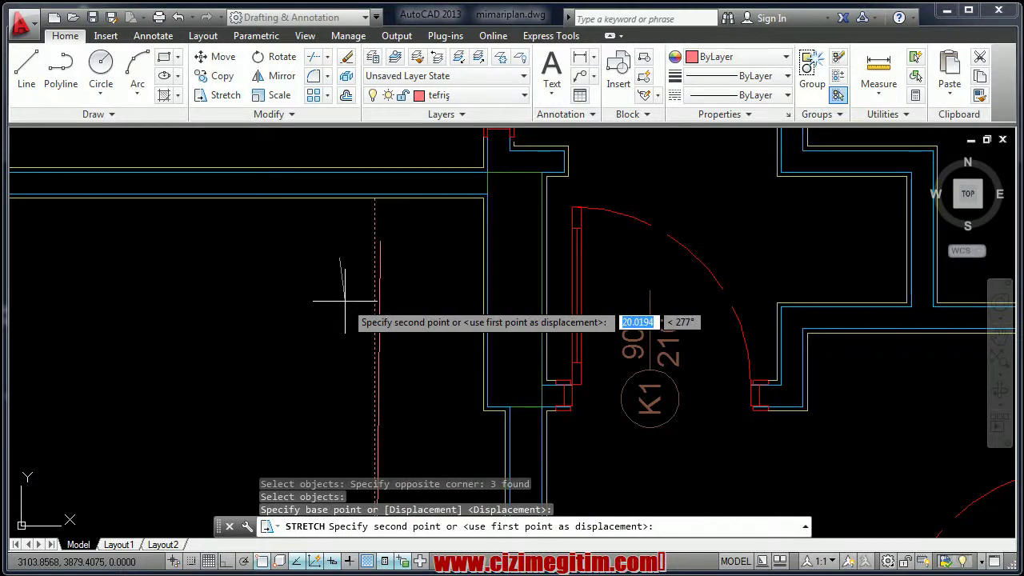
key(F8)
text(60)
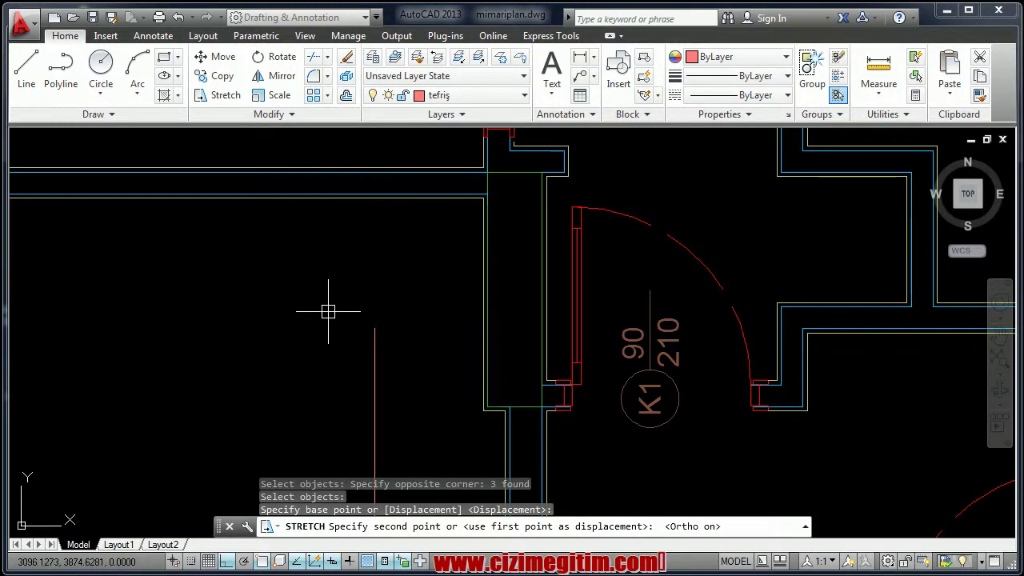
key(Return)
scroll(320, 308, down, 3)
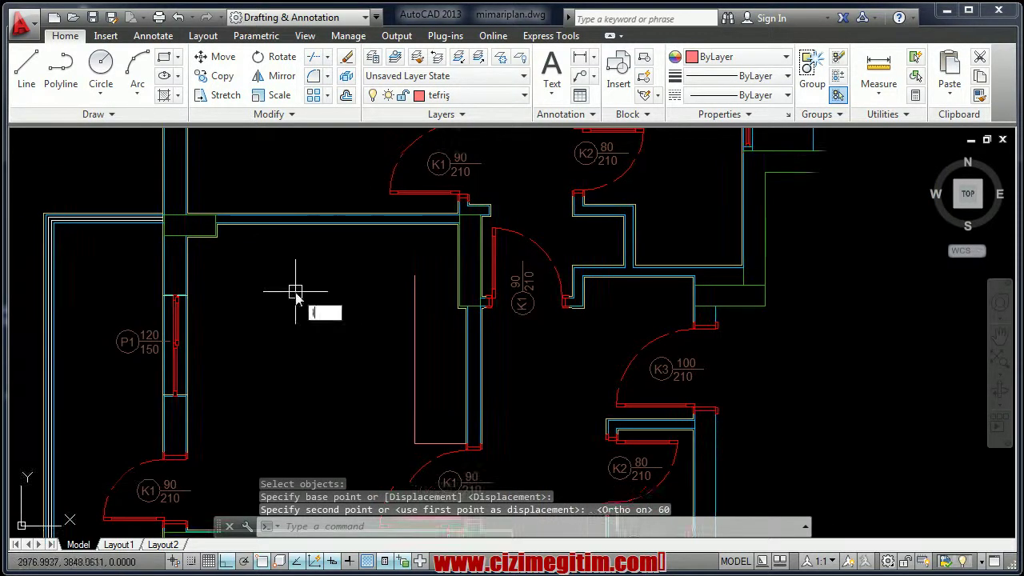
text(l)
key(Return)
click(414, 276)
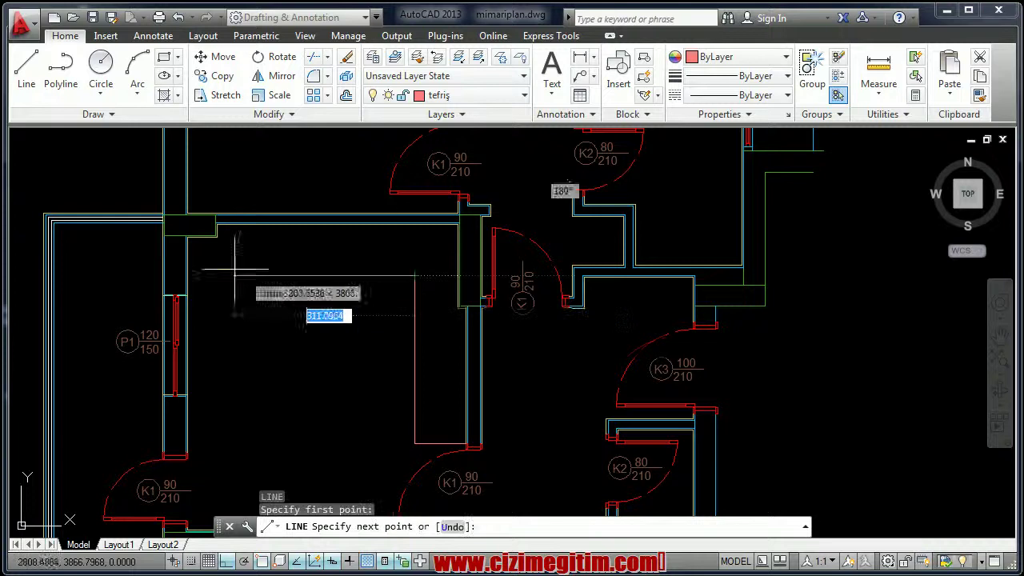
click(185, 276)
key(Return)
scroll(212, 278, up, 3)
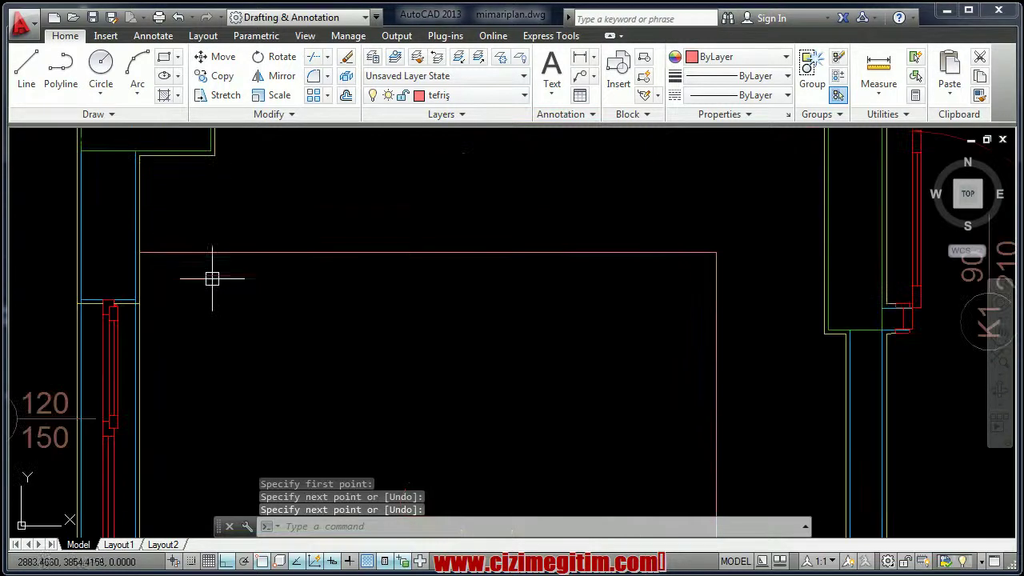
scroll(336, 304, down, 3)
mouse_move(336, 304)
middle_down()
mouse_move(341, 274)
mouse_move(344, 363)
middle_up()
scroll(341, 275, up, 2)
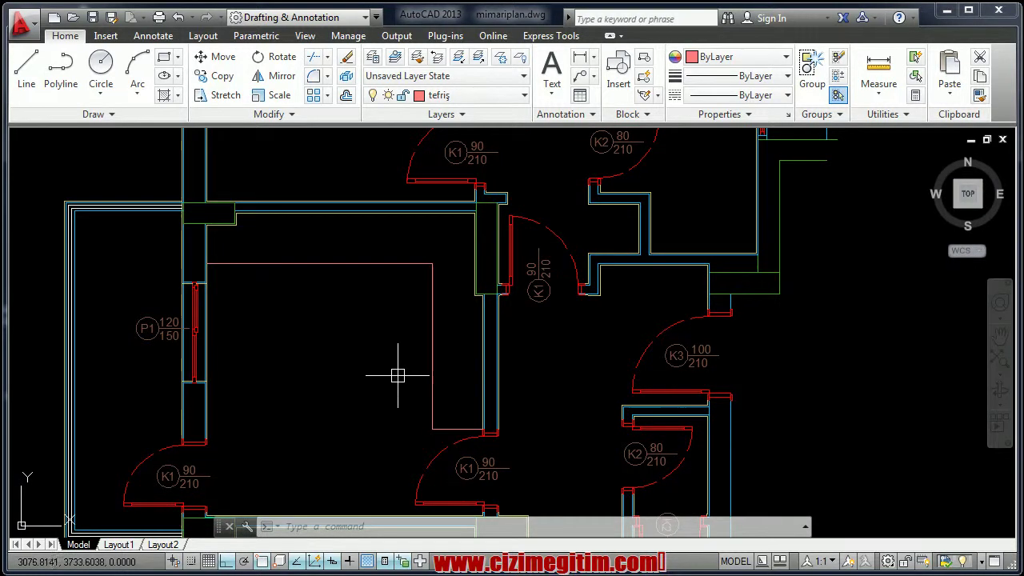
key(l)
key(space)
click(432, 430)
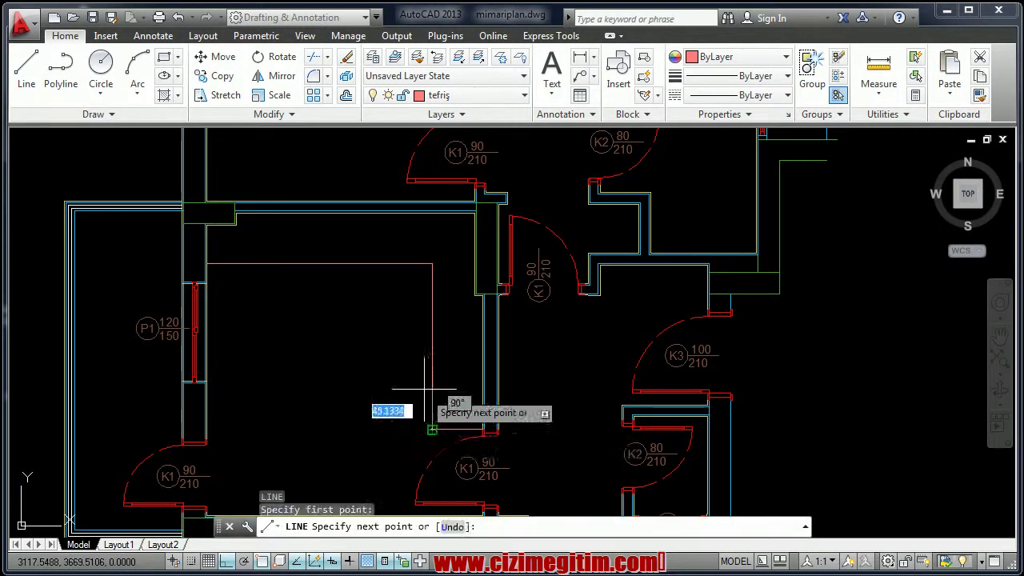
key(Return)
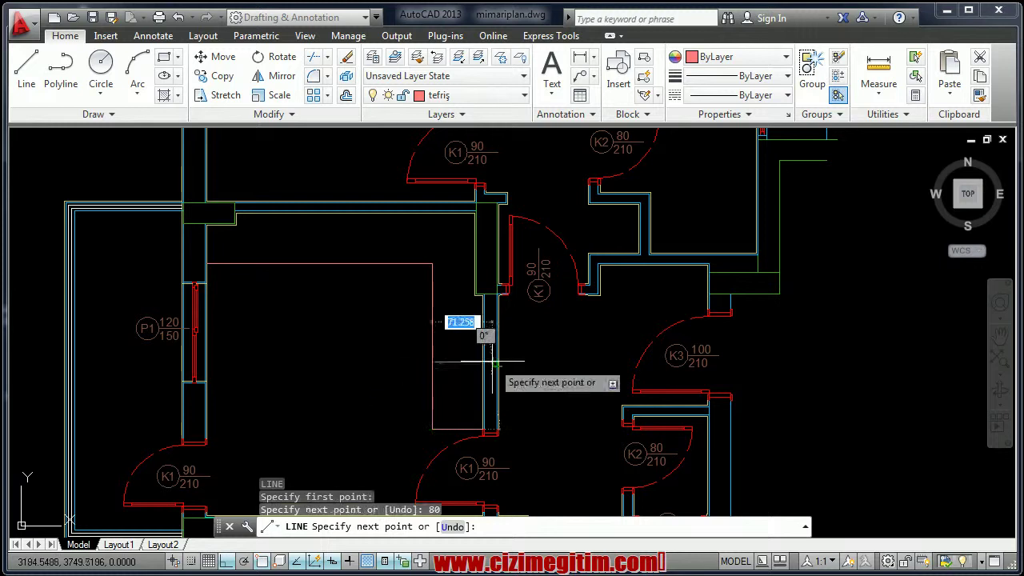
click(482, 364)
right_click(481, 365)
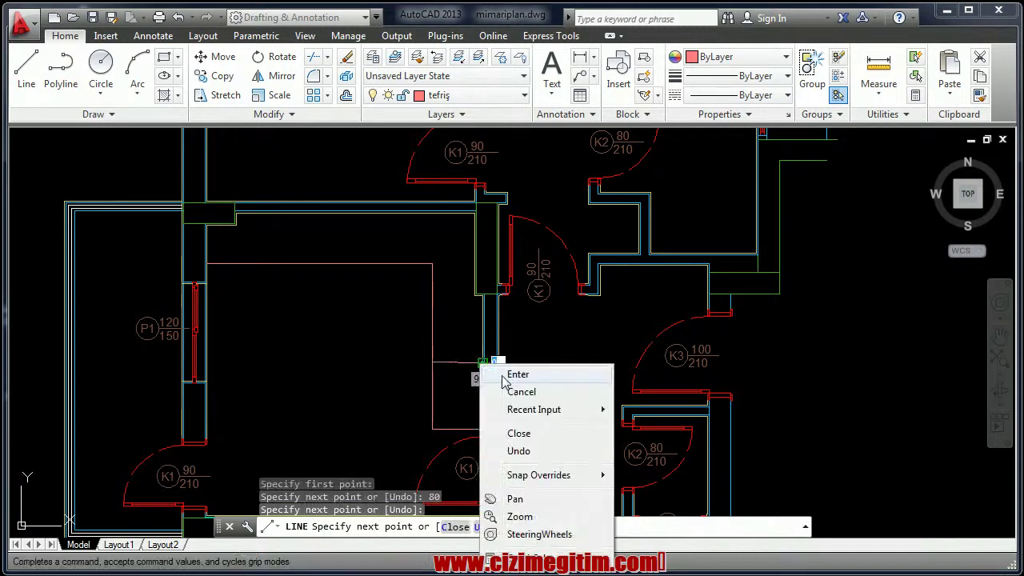
click(519, 451)
scroll(469, 340, up, 3)
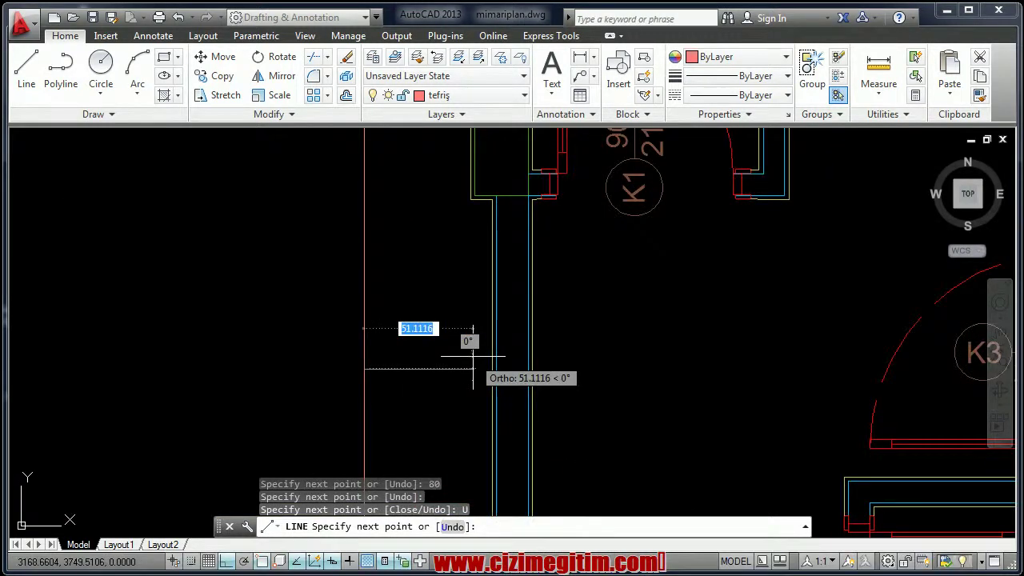
right_click(491, 373)
click(504, 384)
scroll(407, 321, down, 5)
scroll(407, 321, up, 2)
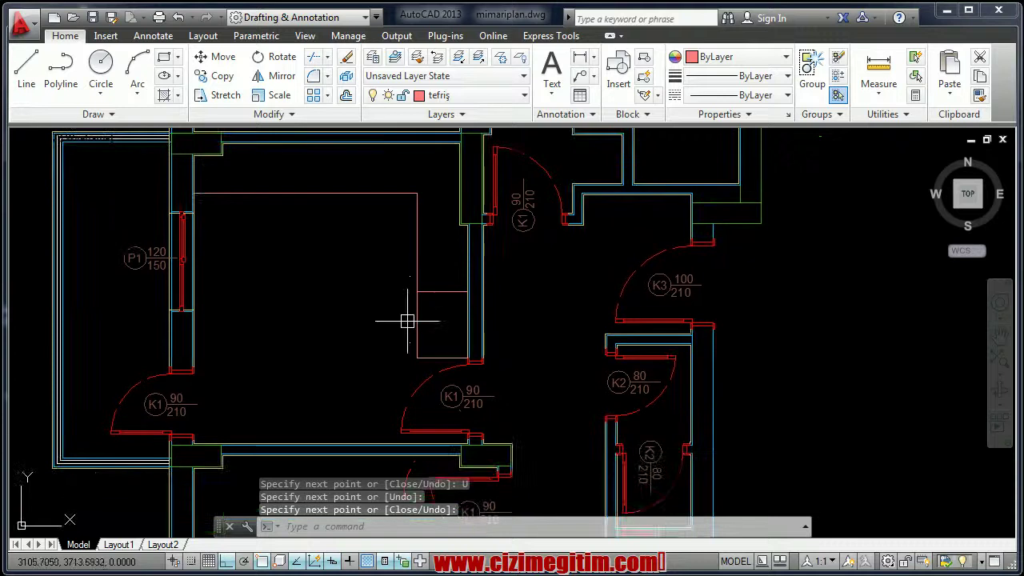
scroll(331, 336, down, 1)
scroll(333, 297, up, 1)
middle_drag(334, 297, 366, 327)
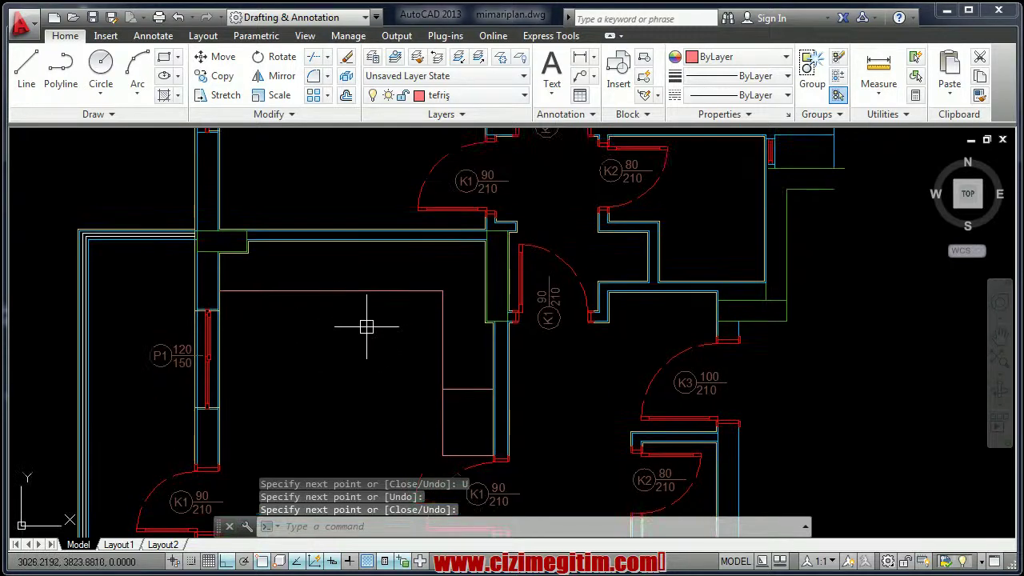
key(Return)
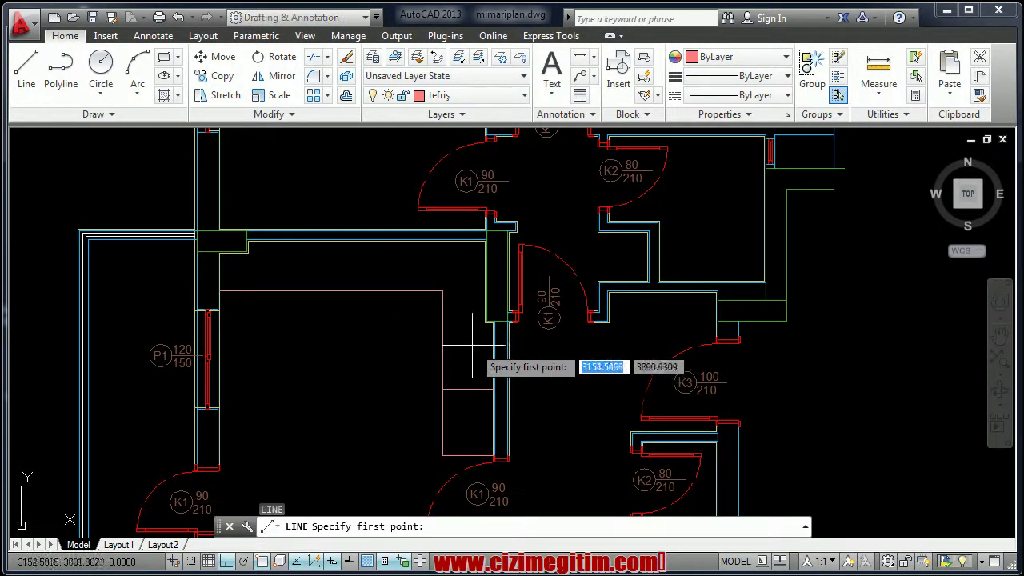
scroll(472, 339, up, 2)
key(Escape)
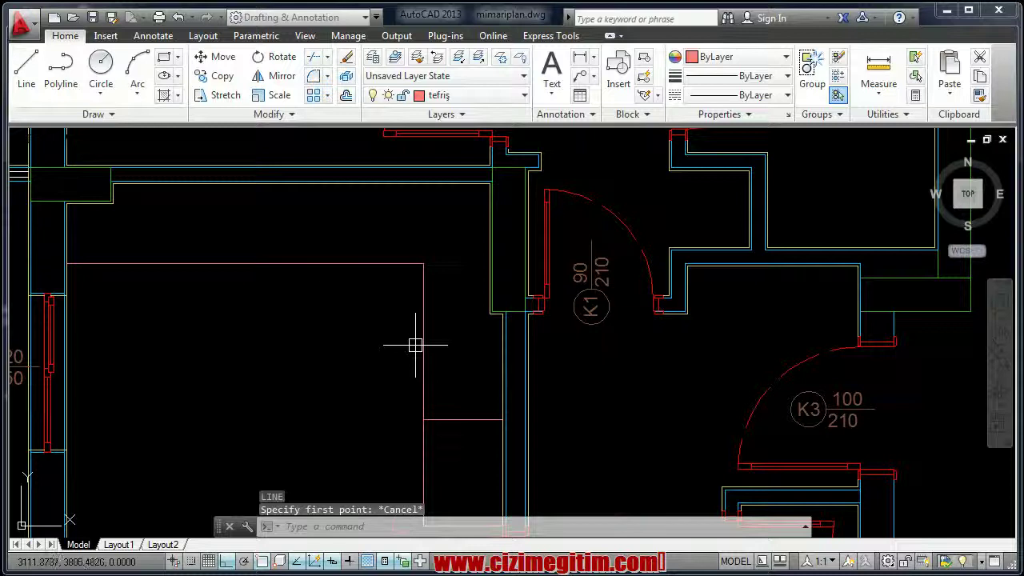
scroll(414, 347, down, 5)
scroll(429, 284, up, 5)
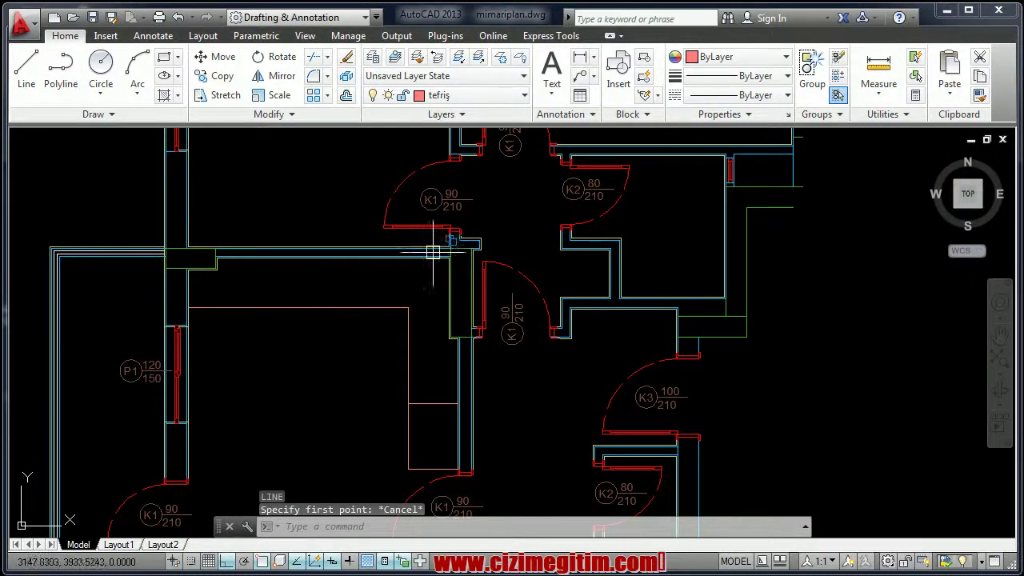
scroll(443, 272, up, 1)
scroll(449, 290, up, 2)
scroll(449, 290, up, 2)
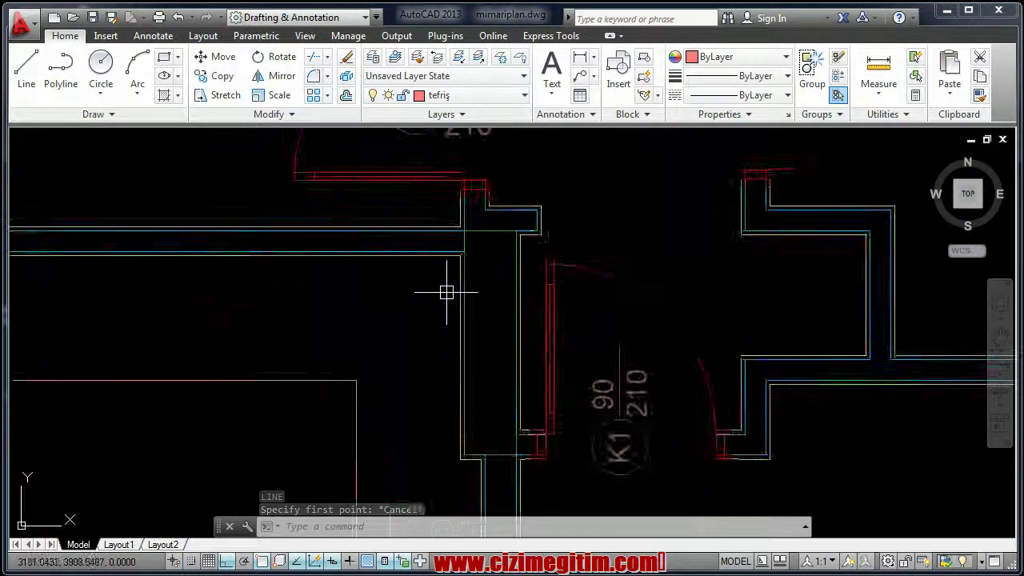
scroll(449, 291, down, 1)
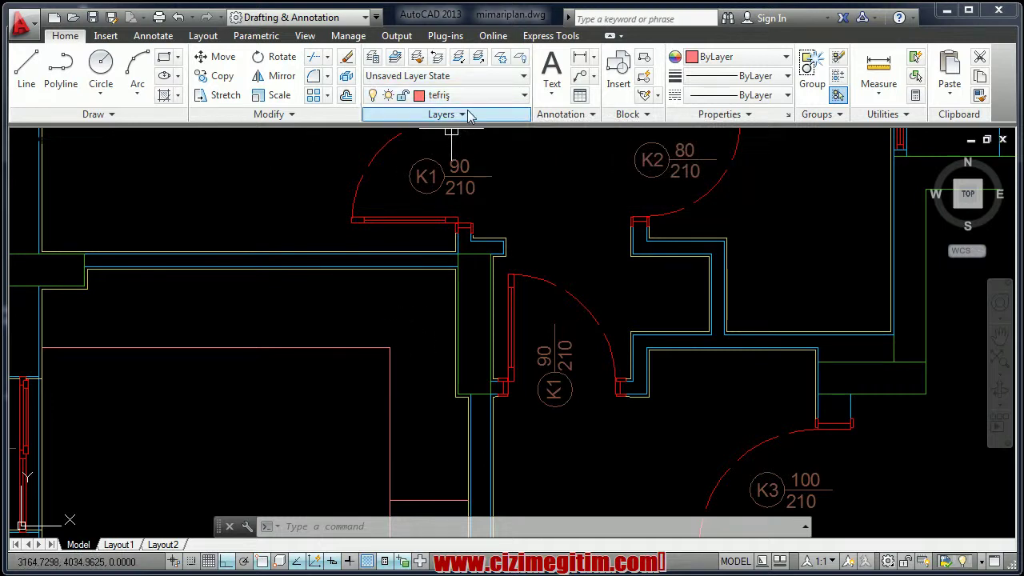
- Create a layer named baca and set its colour to cyan
click(374, 58)
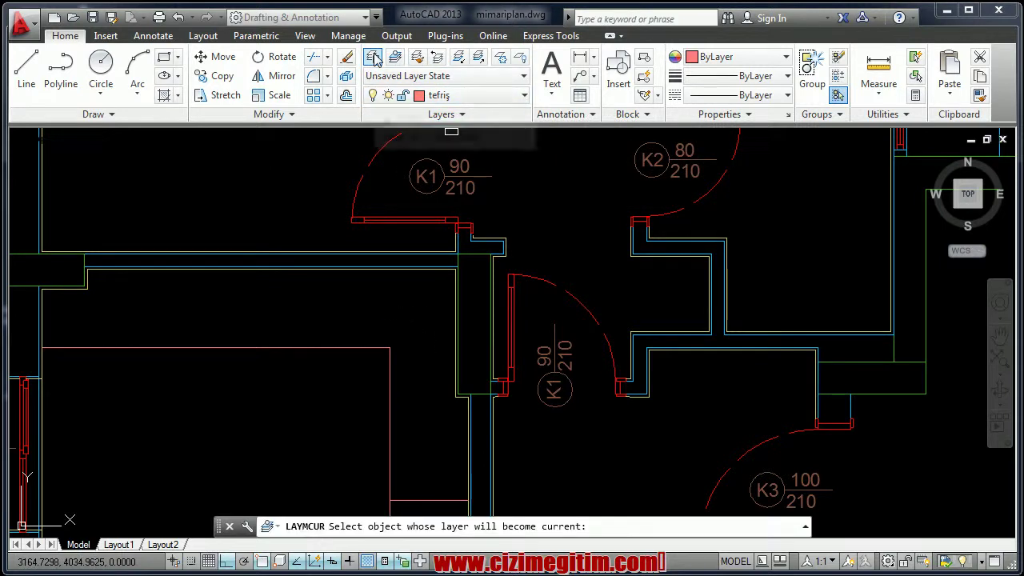
key(Escape)
click(372, 57)
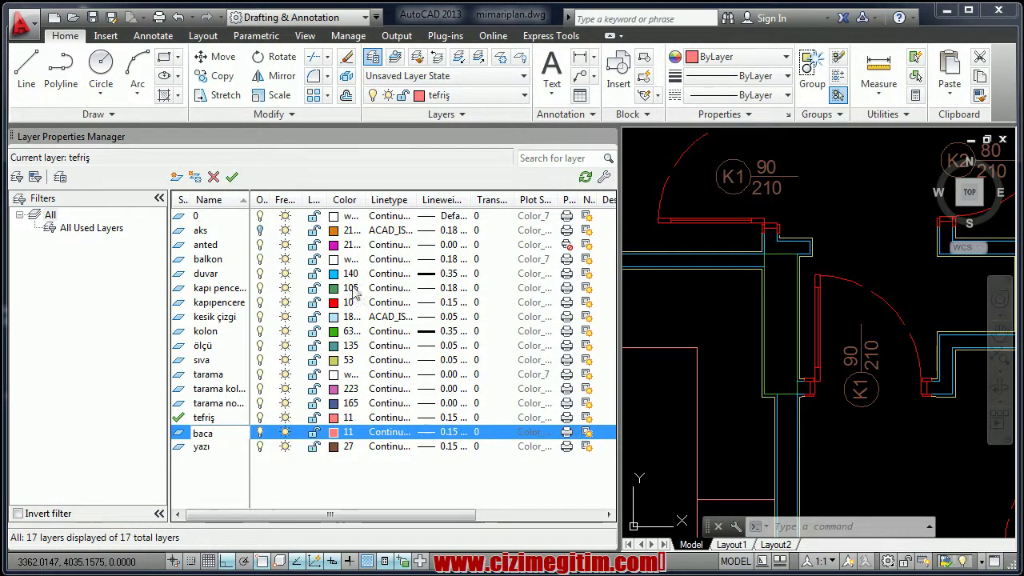
click(333, 432)
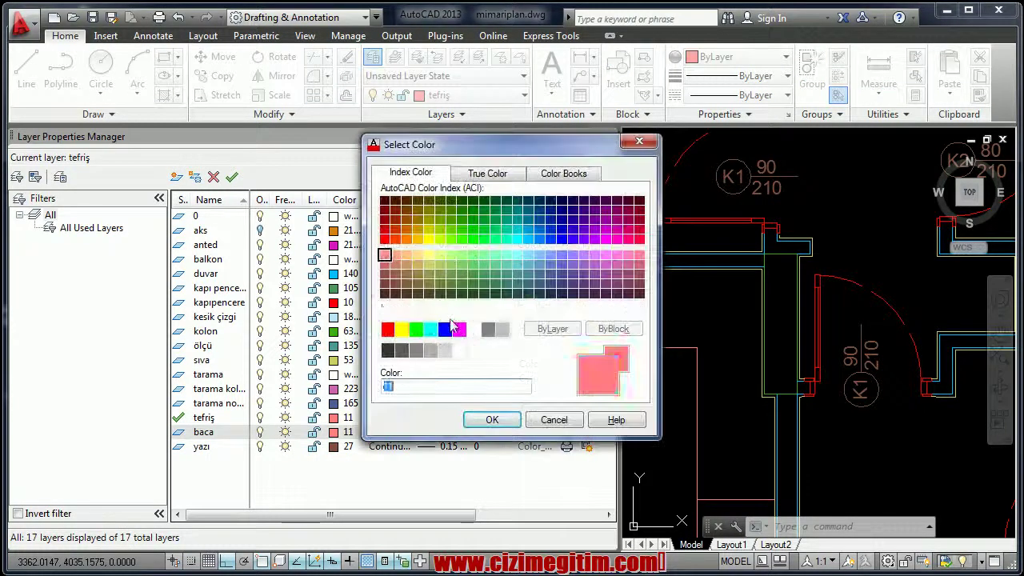
click(431, 329)
click(492, 420)
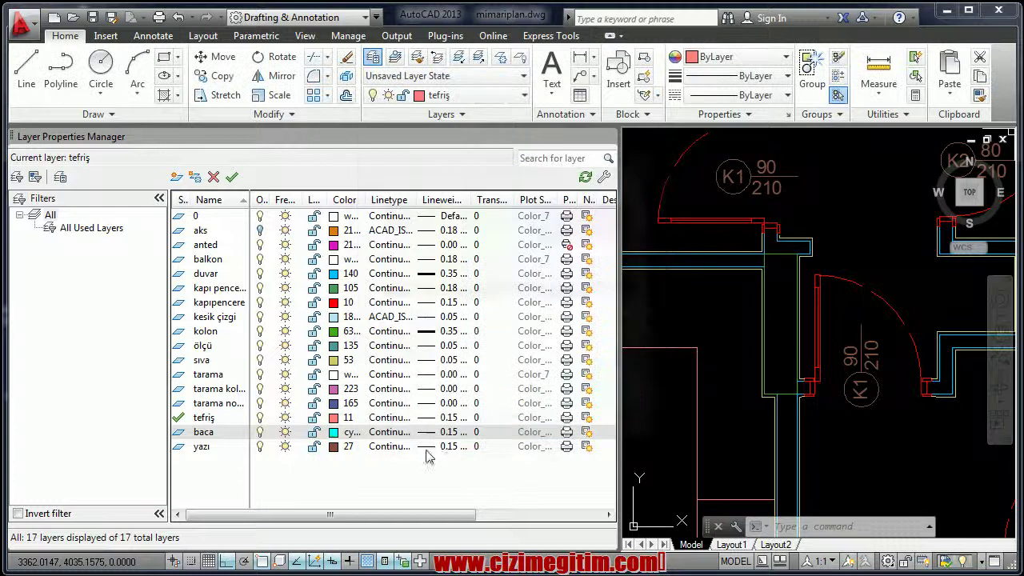
- Give the baca layer a 0.13 mm lineweight and close the layer palette
click(448, 432)
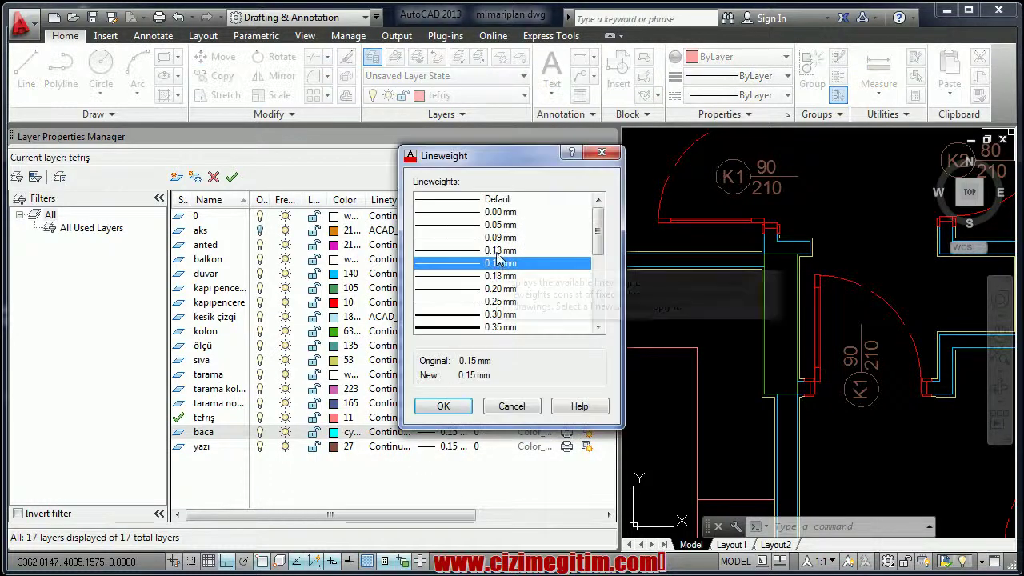
click(500, 251)
click(443, 407)
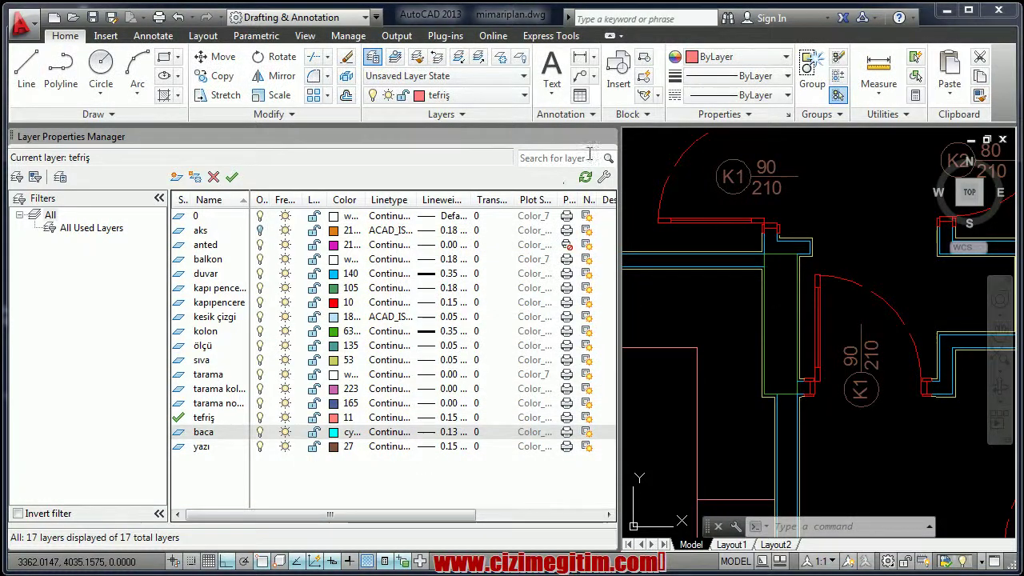
click(609, 137)
mouse_move(424, 240)
middle_down()
mouse_move(345, 270)
mouse_move(351, 289)
middle_up()
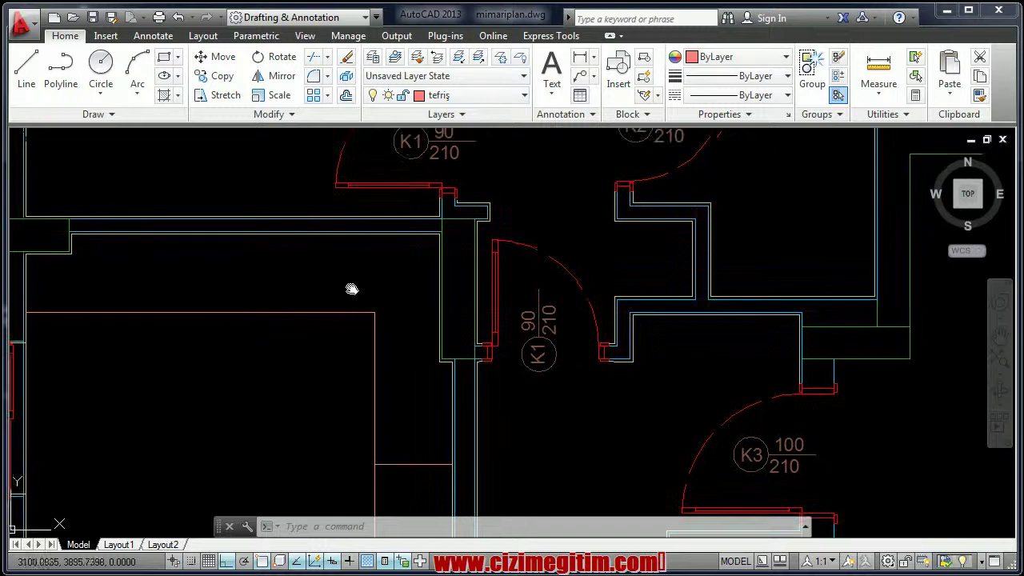
text(rec)
- Start a rectangle at the counter's wall corner, then cancel it
key(Return)
scroll(590, 366, down, 5)
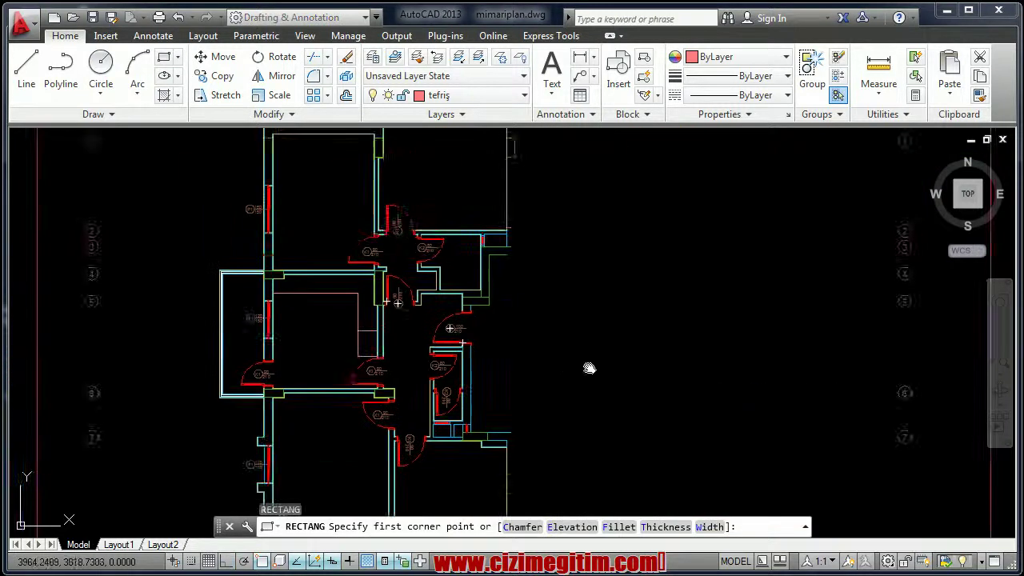
scroll(411, 347, up, 5)
scroll(442, 348, up, 3)
scroll(411, 365, down, 1)
scroll(445, 384, down, 2)
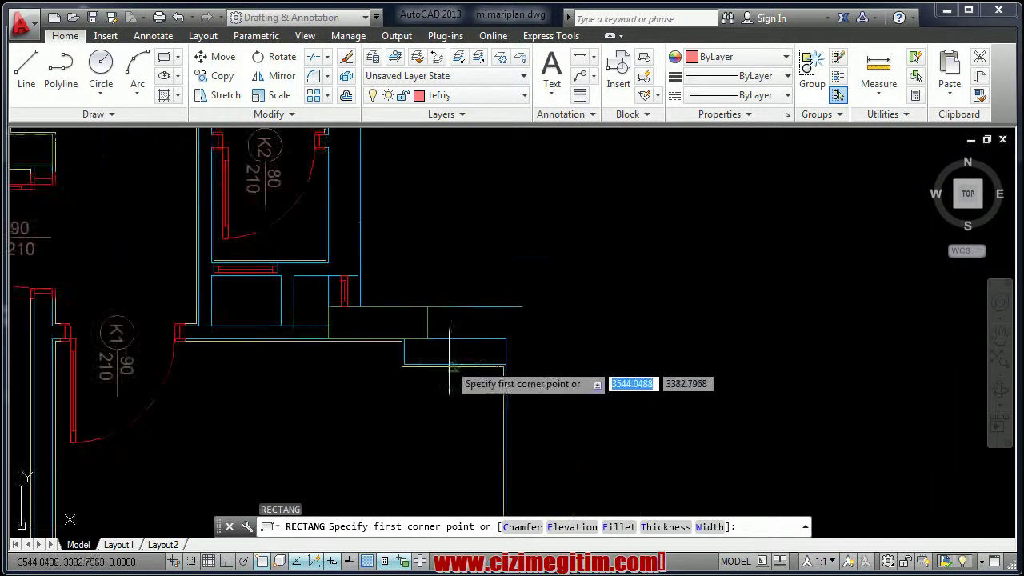
scroll(368, 356, down, 2)
scroll(435, 392, down, 2)
mouse_move(434, 392)
middle_down()
mouse_move(450, 397)
mouse_move(427, 436)
middle_up()
scroll(512, 401, up, 2)
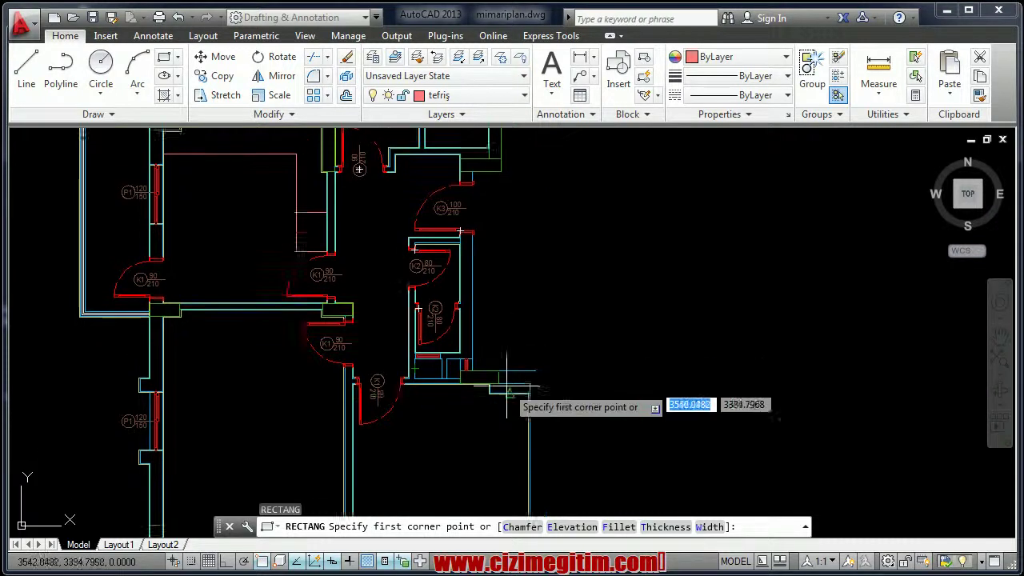
scroll(501, 384, up, 3)
scroll(443, 386, down, 3)
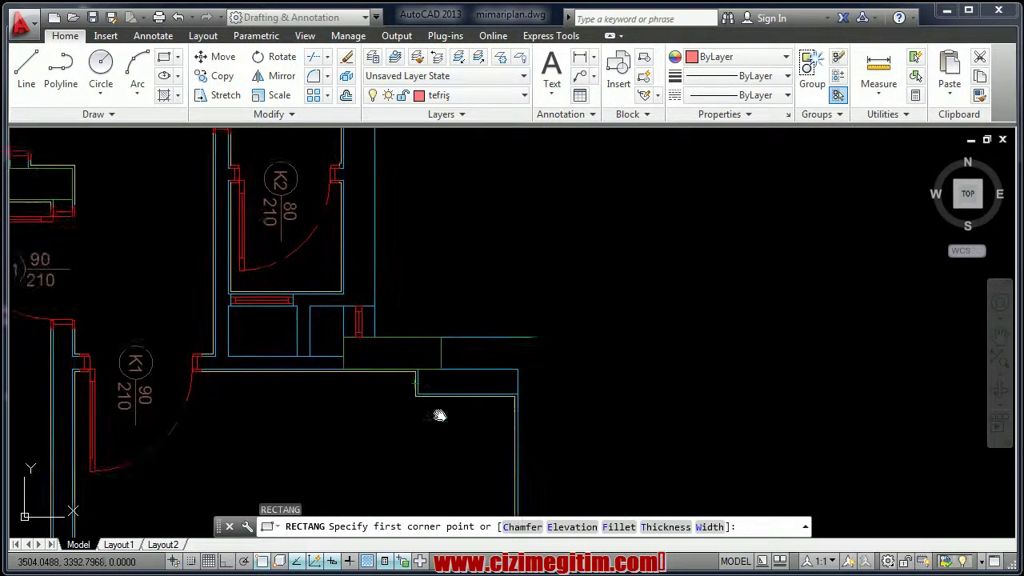
scroll(440, 416, down, 2)
scroll(480, 404, up, 3)
scroll(380, 336, up, 3)
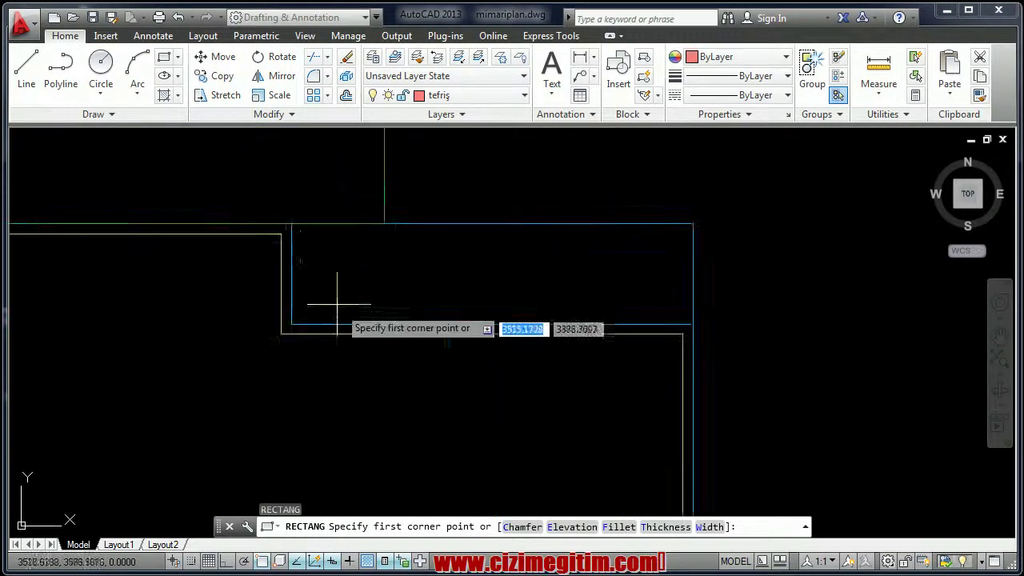
click(293, 226)
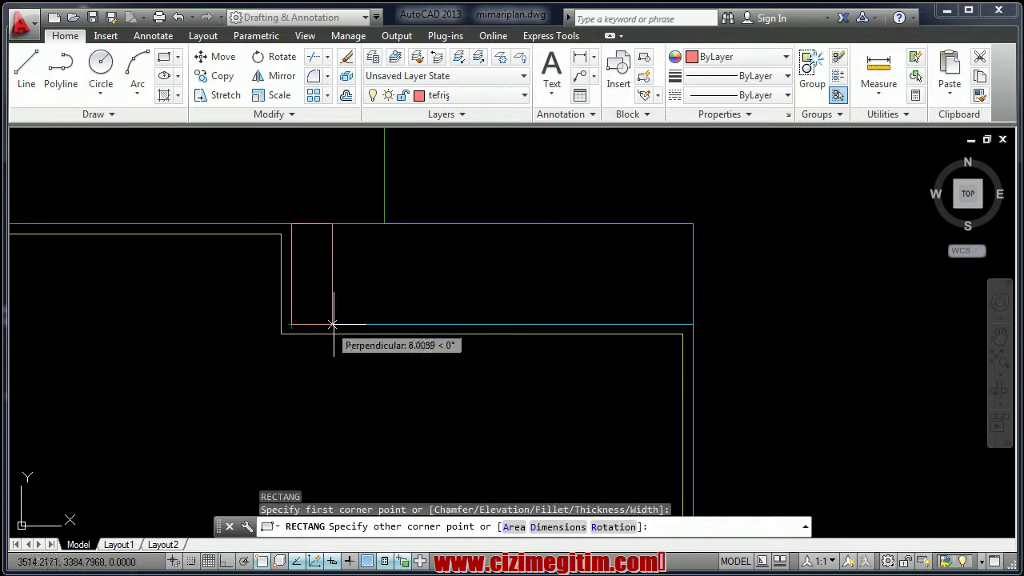
key(Escape)
- Make baca the current layer, then erase the corner wall polyline and undo the erase
click(461, 96)
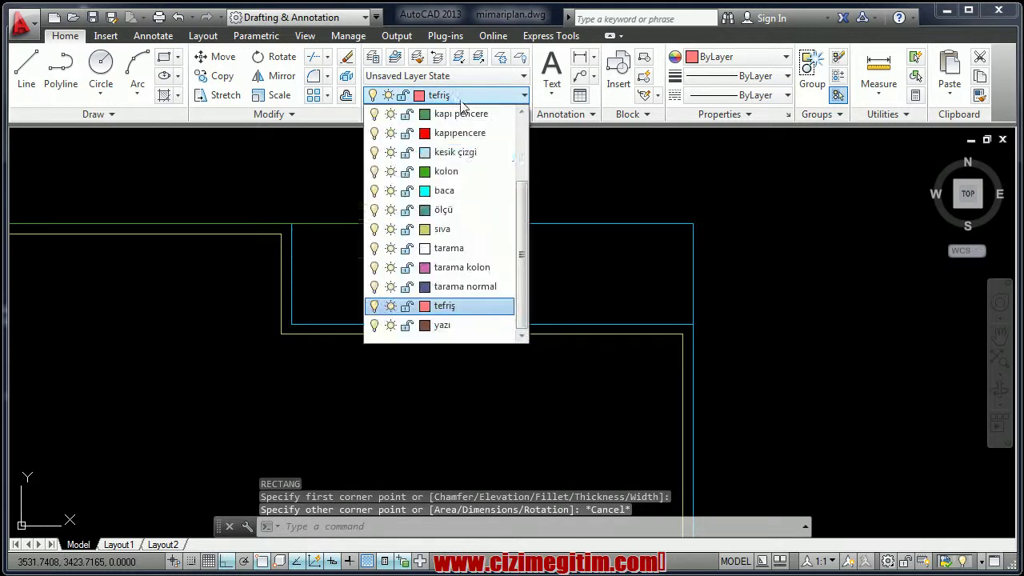
click(445, 190)
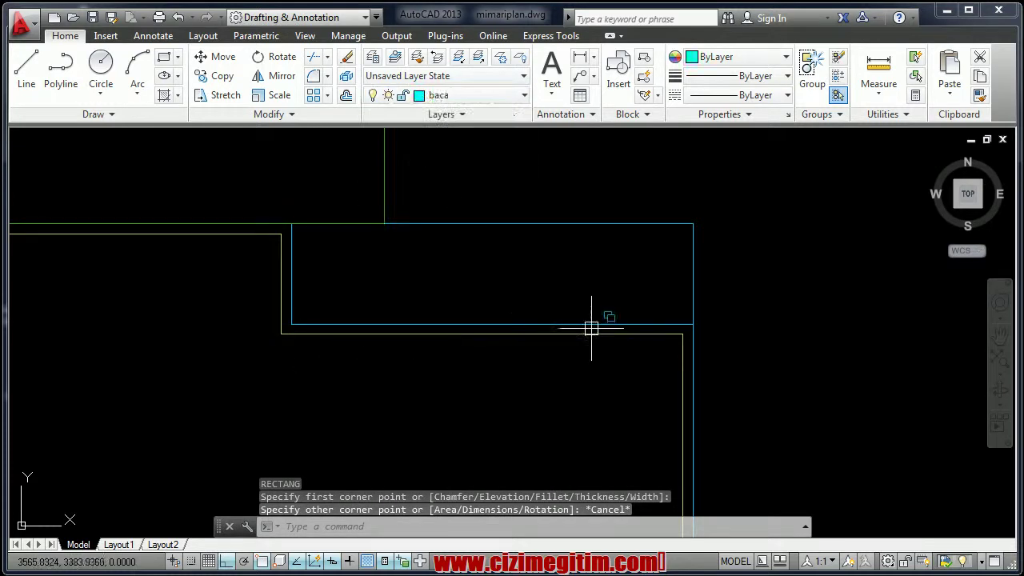
click(591, 328)
key(Escape)
click(461, 320)
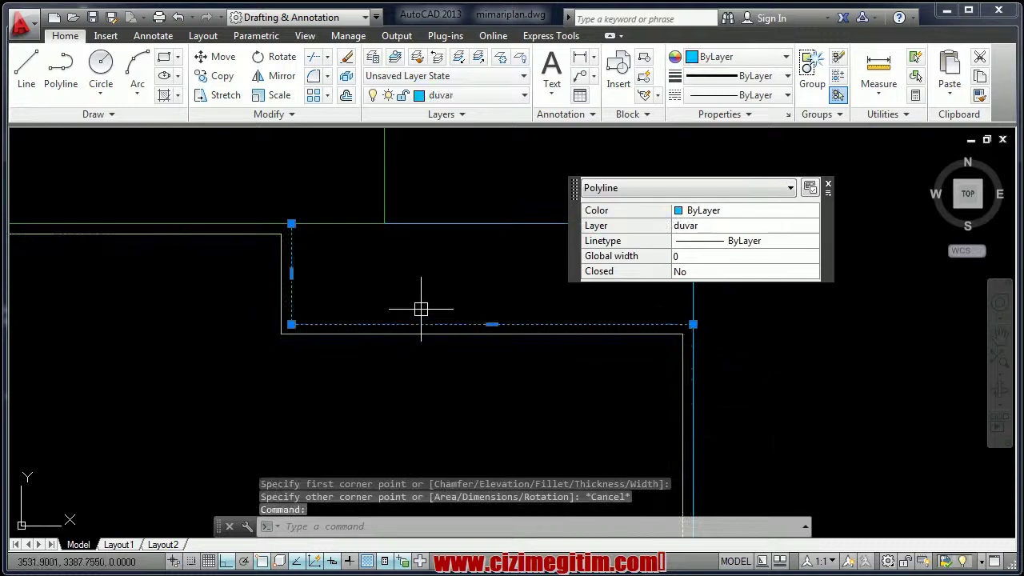
key(Delete)
text(u)
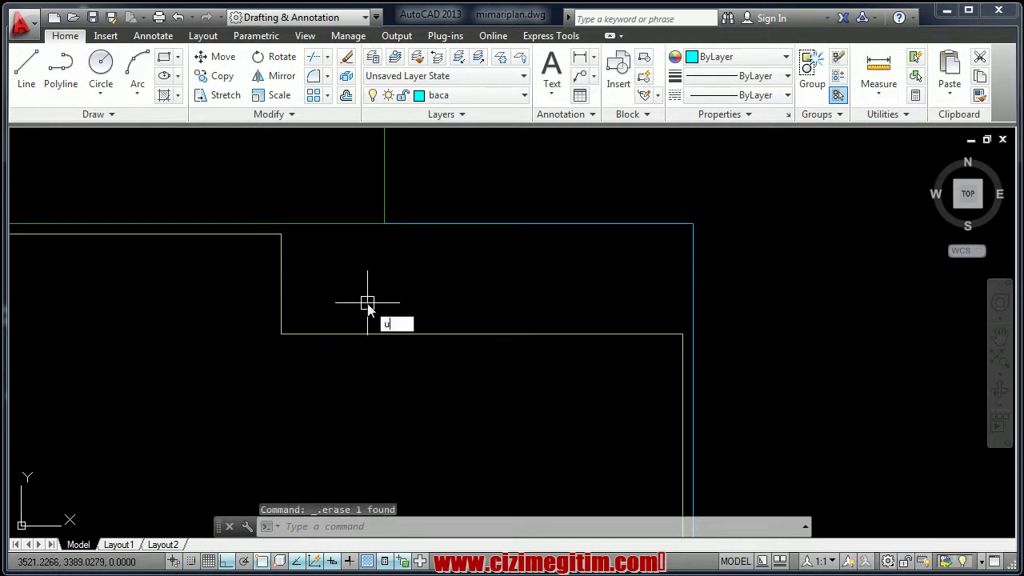
key(Return)
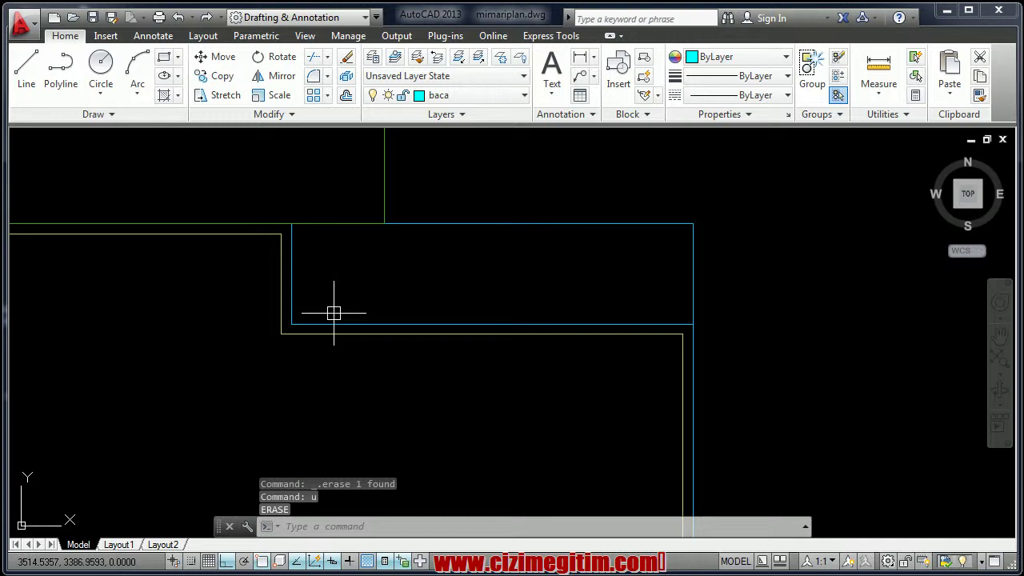
- Draw a 20-unit square from the wall corner
text(rec)
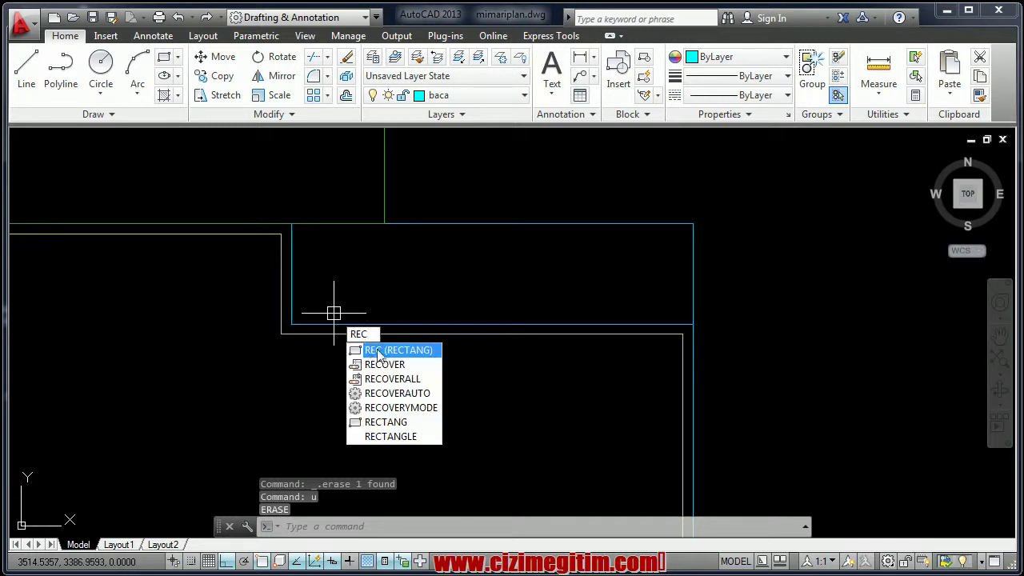
click(378, 353)
click(291, 224)
text(2)
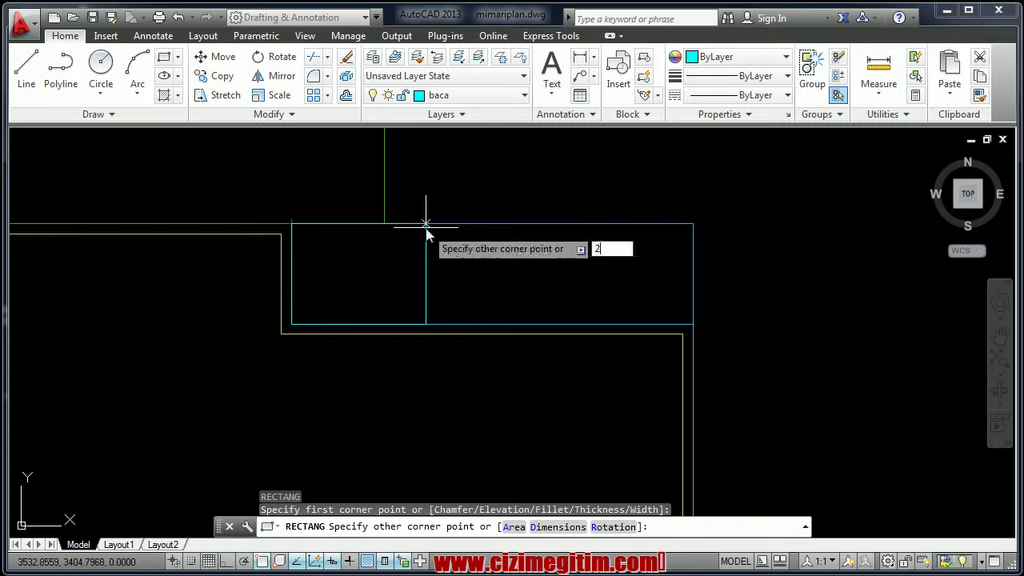
text(0)
key(Return)
- Draw a radius-8 circle centred inside the square
middle_drag(369, 308, 397, 334)
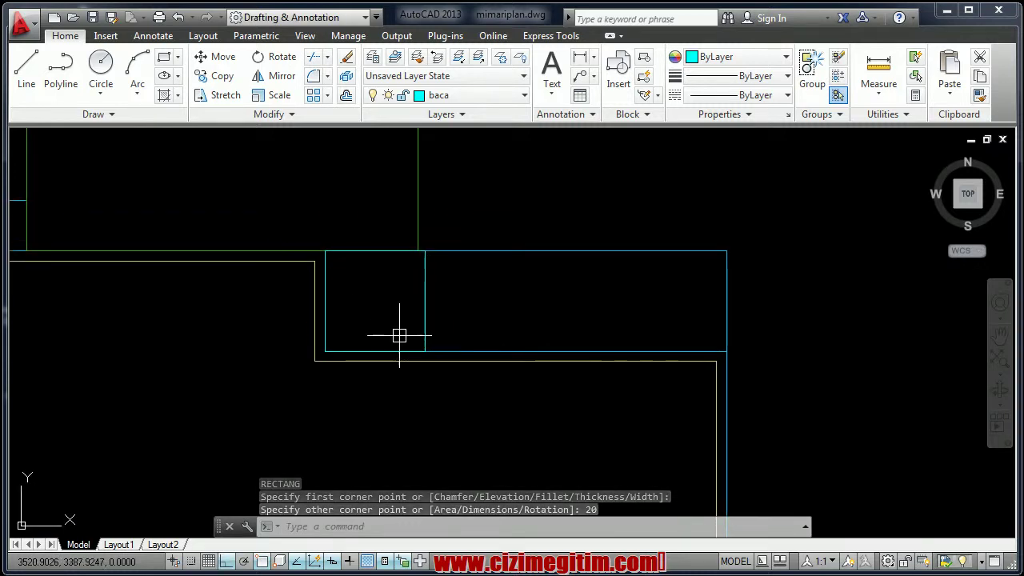
text(c)
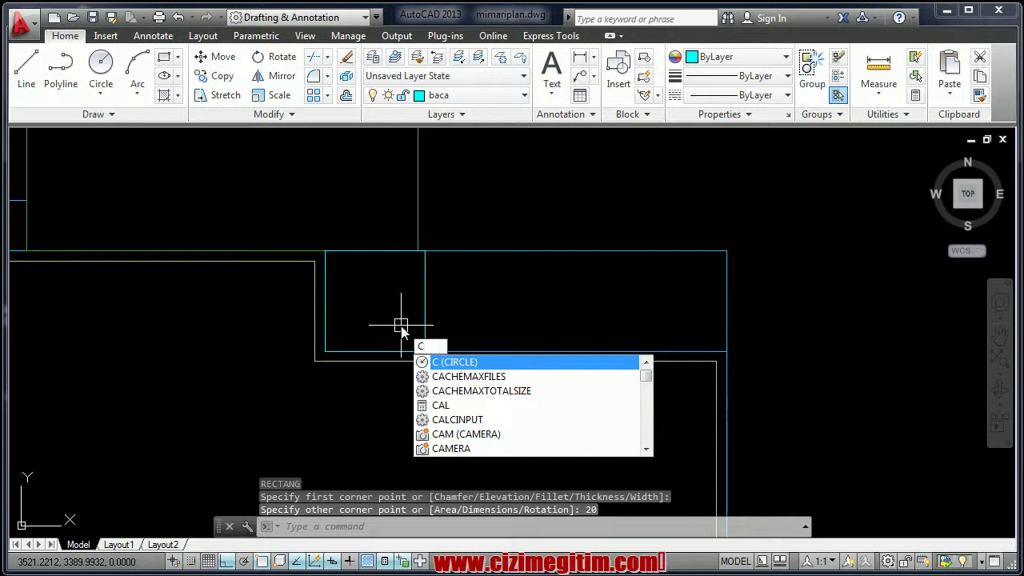
key(Return)
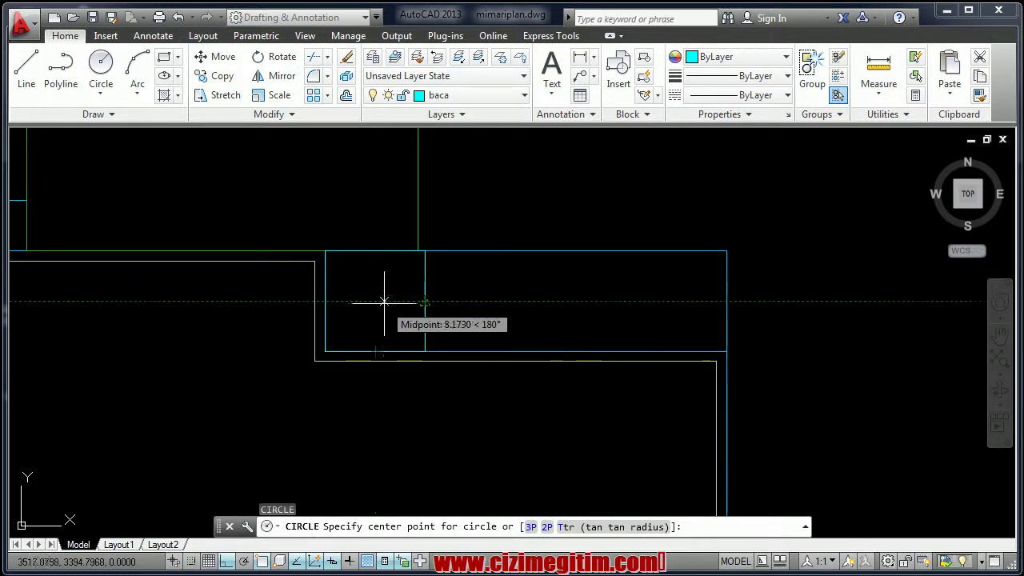
click(376, 302)
text(8)
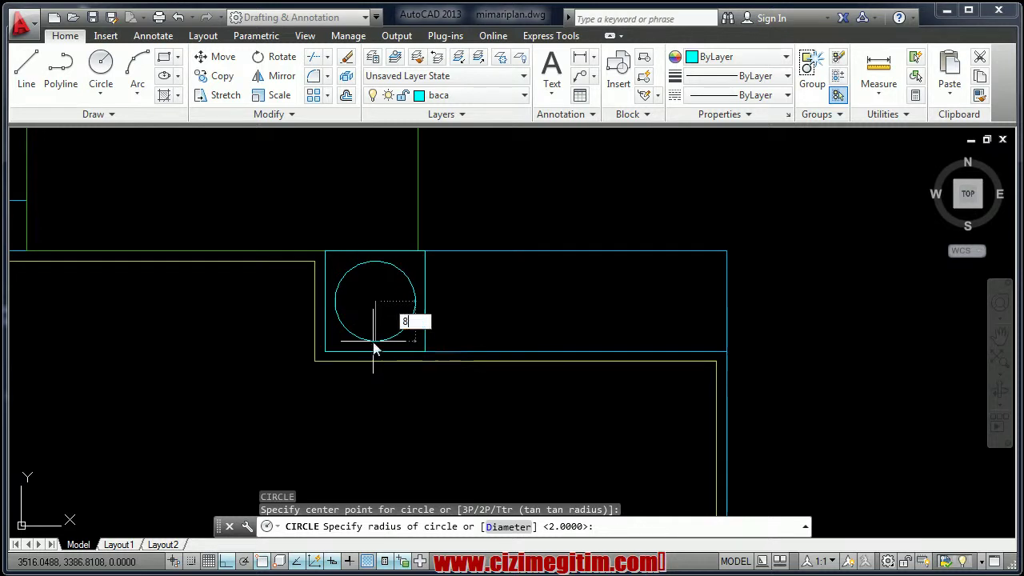
key(Return)
- Copy the square and circle three times at 20, 40 and 60 along the counter
middle_drag(377, 320, 368, 355)
click(436, 323)
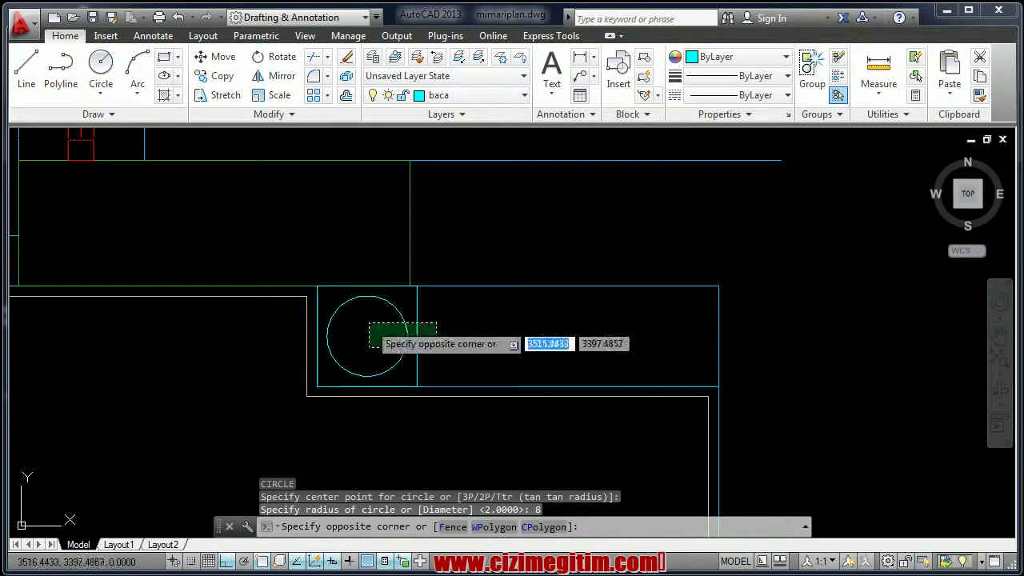
click(369, 348)
right_click(370, 316)
click(432, 453)
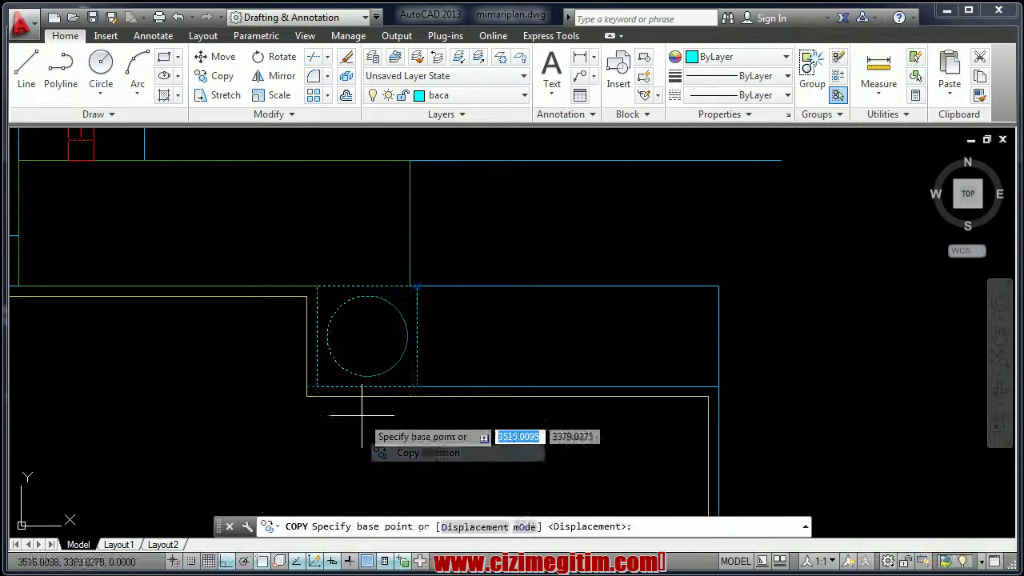
click(317, 387)
click(417, 387)
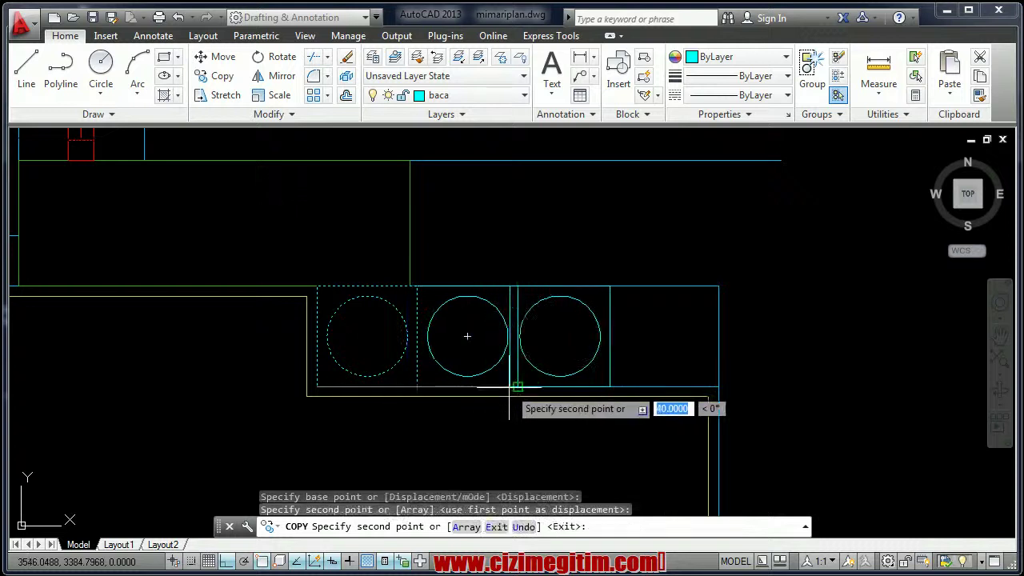
click(518, 387)
click(618, 388)
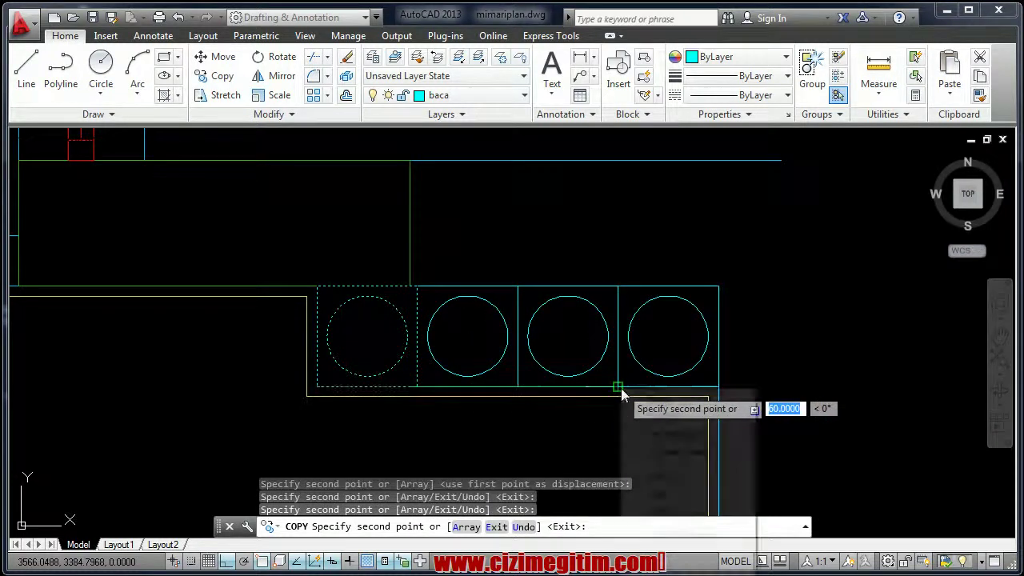
right_click(624, 390)
click(660, 398)
scroll(462, 384, down, 5)
scroll(562, 355, up, 3)
- Copy the baca square-and-circle unit to the wall corner beside door K1, with ortho off
scroll(564, 356, up, 2)
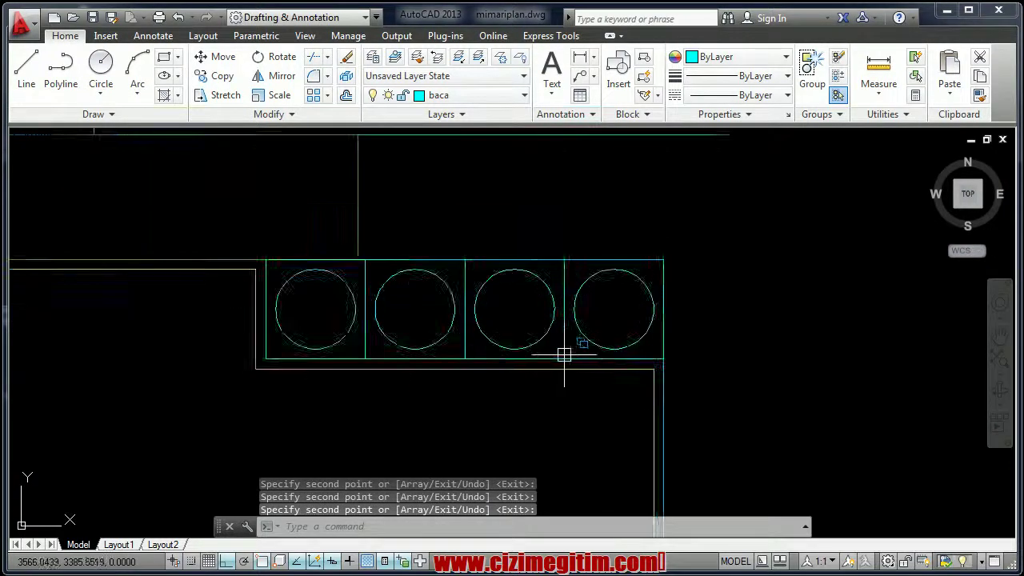
scroll(565, 354, down, 4)
middle_drag(565, 355, 352, 311)
middle_drag(568, 330, 559, 346)
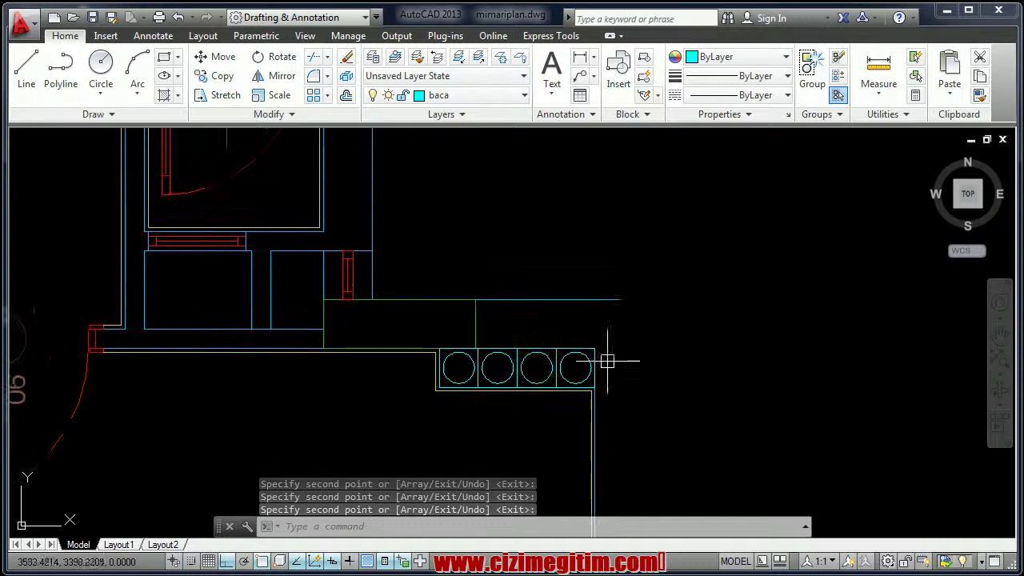
scroll(471, 331, down, 2)
scroll(468, 354, up, 6)
scroll(419, 384, up, 2)
scroll(384, 389, down, 3)
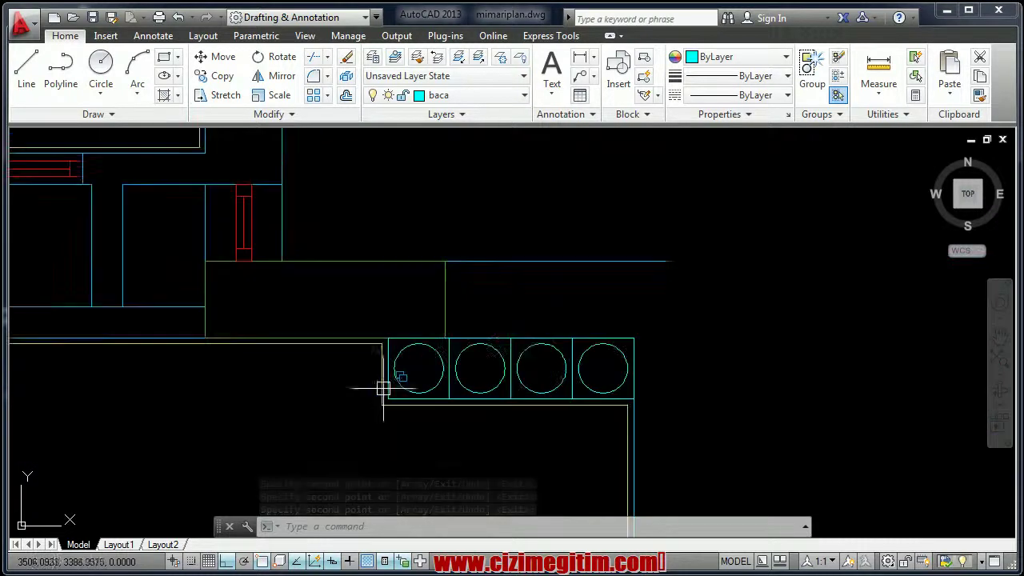
scroll(384, 389, down, 1)
scroll(389, 355, down, 2)
scroll(423, 361, up, 4)
scroll(446, 384, up, 2)
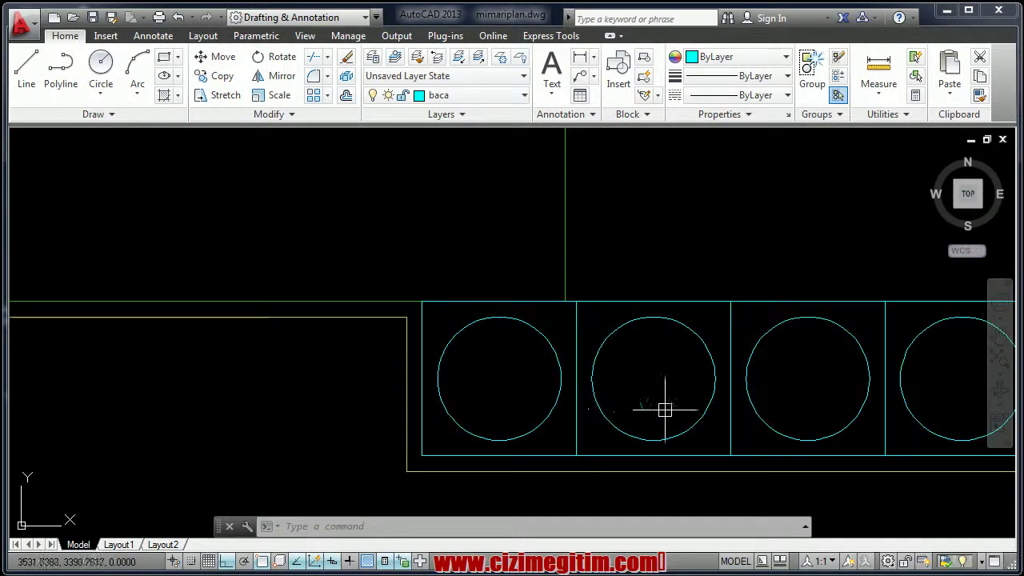
click(730, 437)
middle_drag(670, 423, 544, 418)
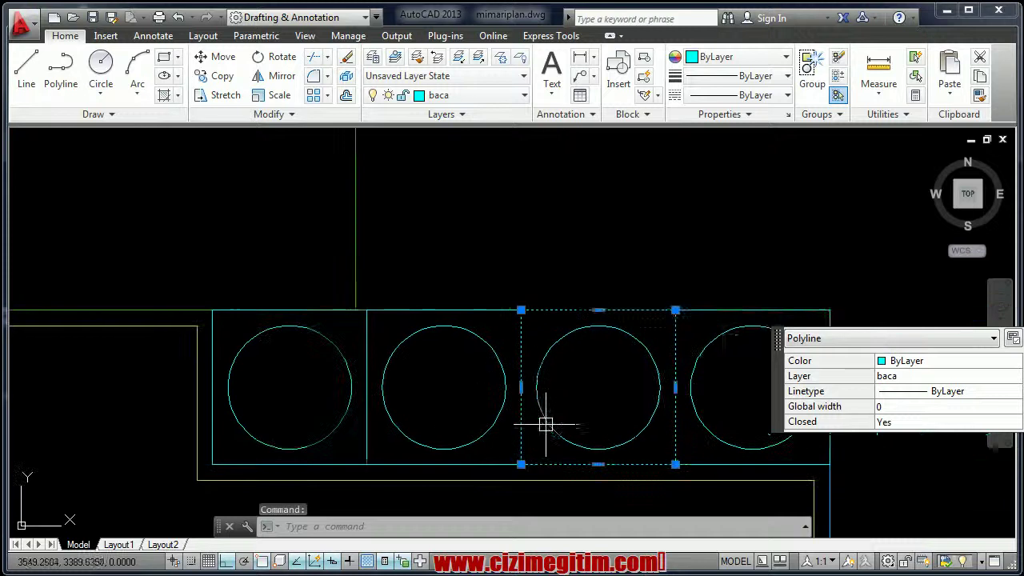
click(554, 429)
right_click(554, 428)
click(640, 191)
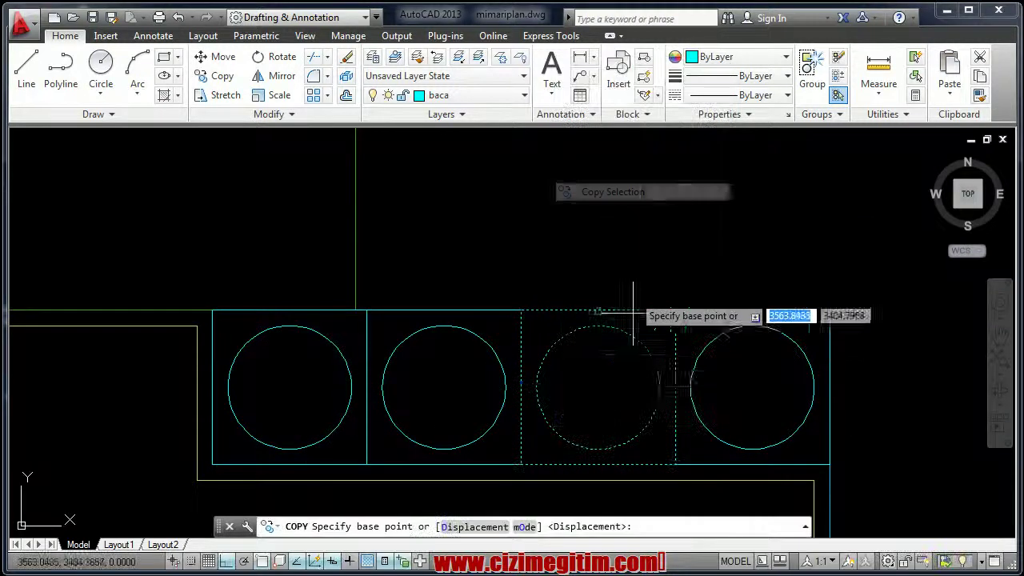
click(675, 310)
scroll(560, 360, down, 3)
scroll(514, 407, up, 2)
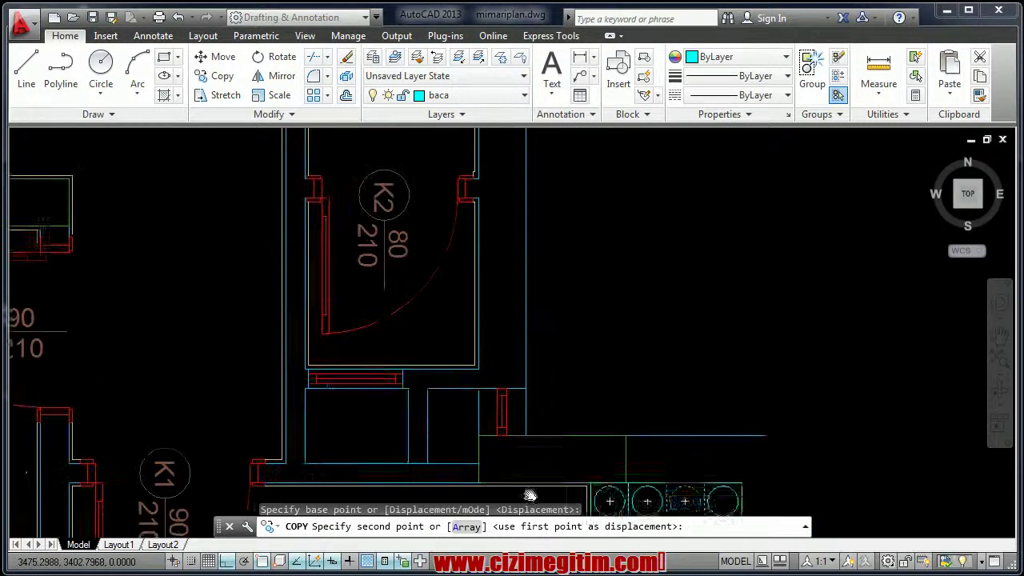
scroll(394, 388, down, 1)
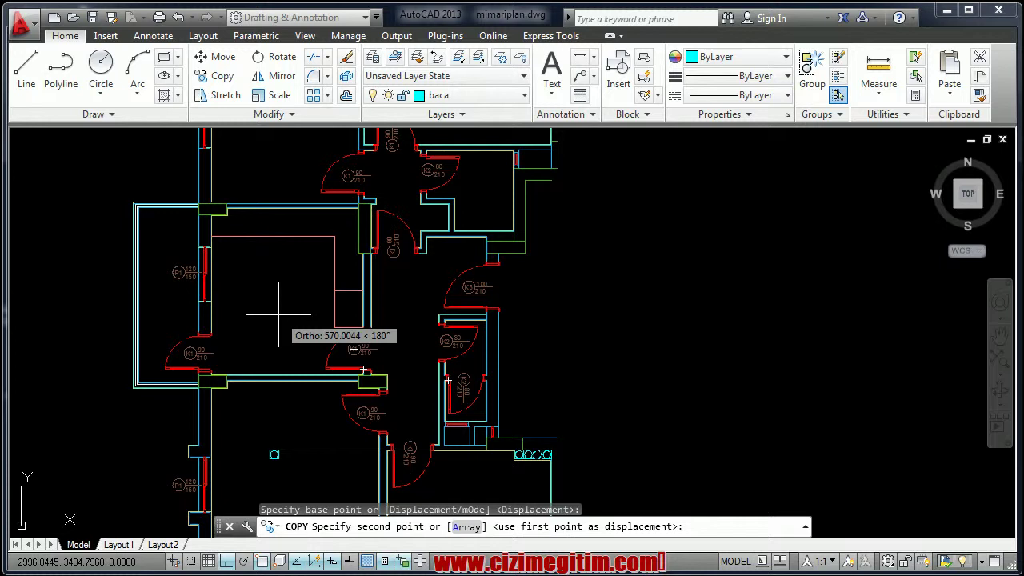
key(F8)
scroll(288, 320, up, 1)
scroll(320, 308, up, 2)
scroll(336, 296, up, 3)
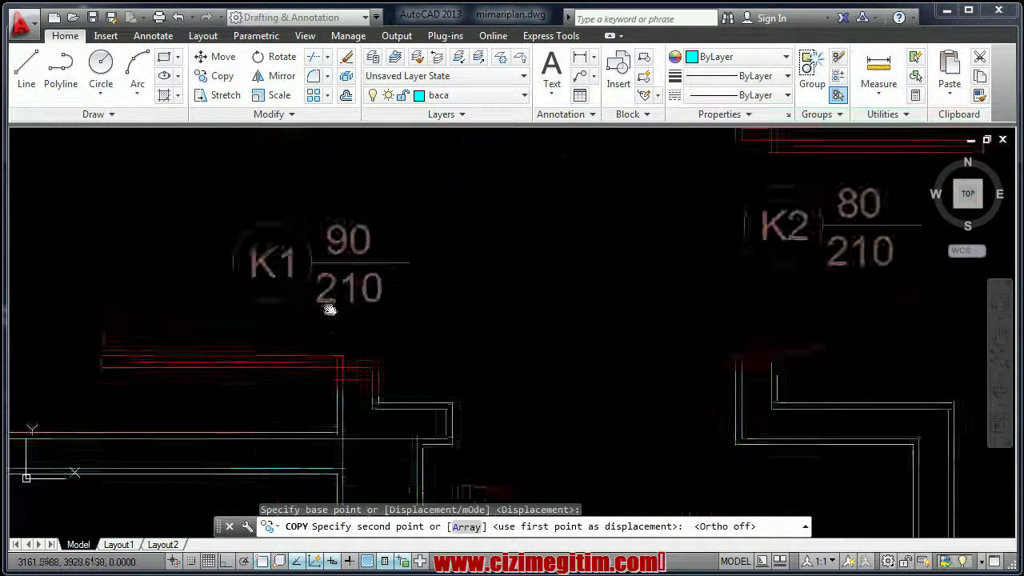
scroll(352, 336, up, 2)
click(390, 338)
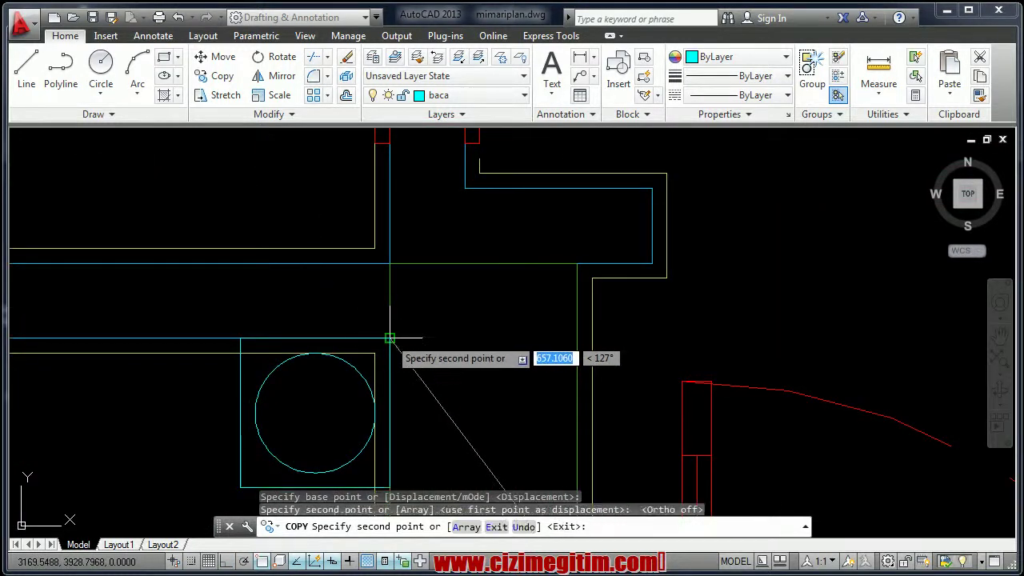
right_click(396, 340)
click(425, 348)
- Copy the placed unit straight down beneath itself to build the vertical stack
scroll(347, 376, down, 1)
scroll(339, 360, down, 1)
drag(339, 360, 284, 268)
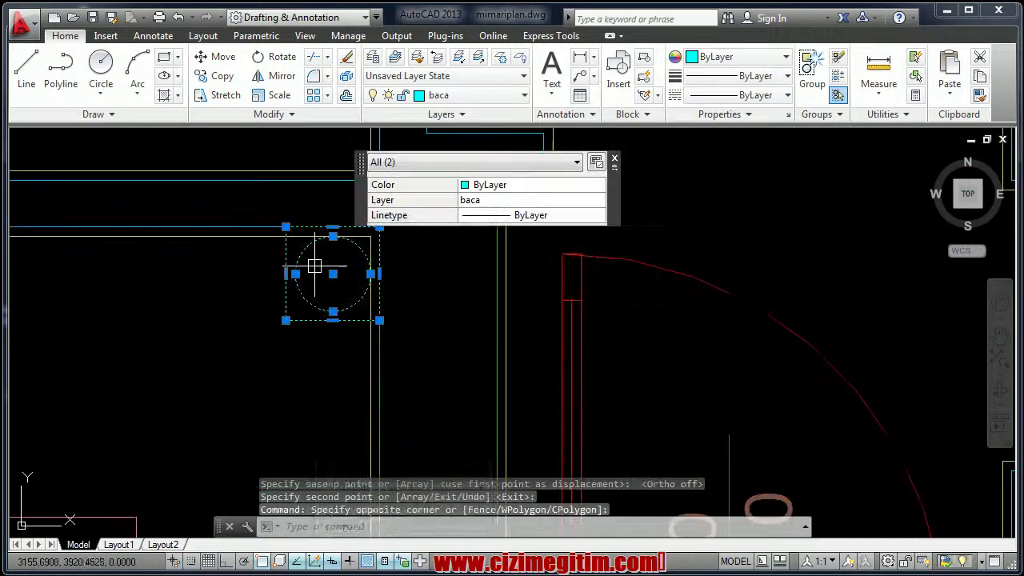
right_click(279, 281)
click(376, 417)
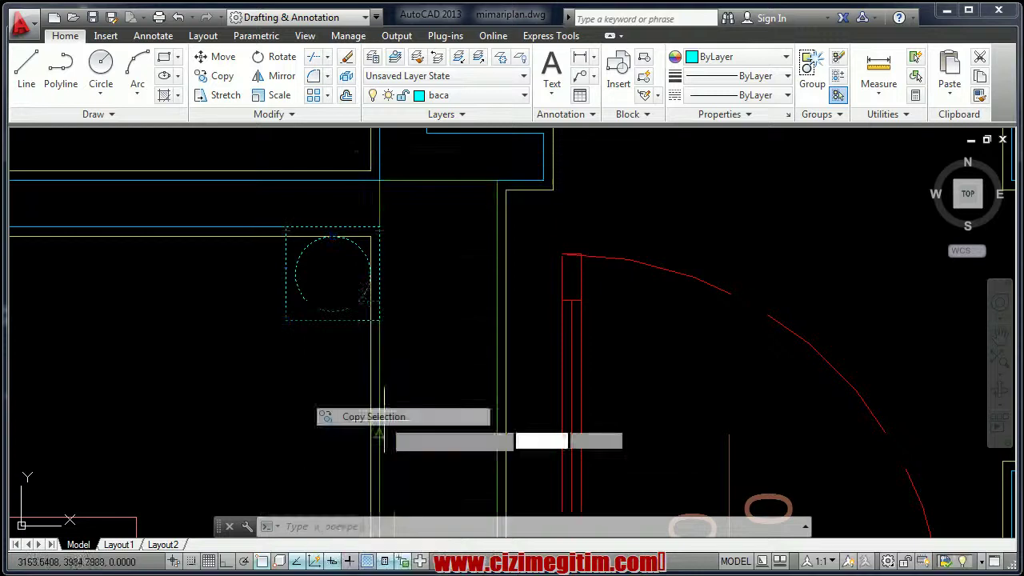
click(379, 228)
click(380, 321)
scroll(380, 322, down, 3)
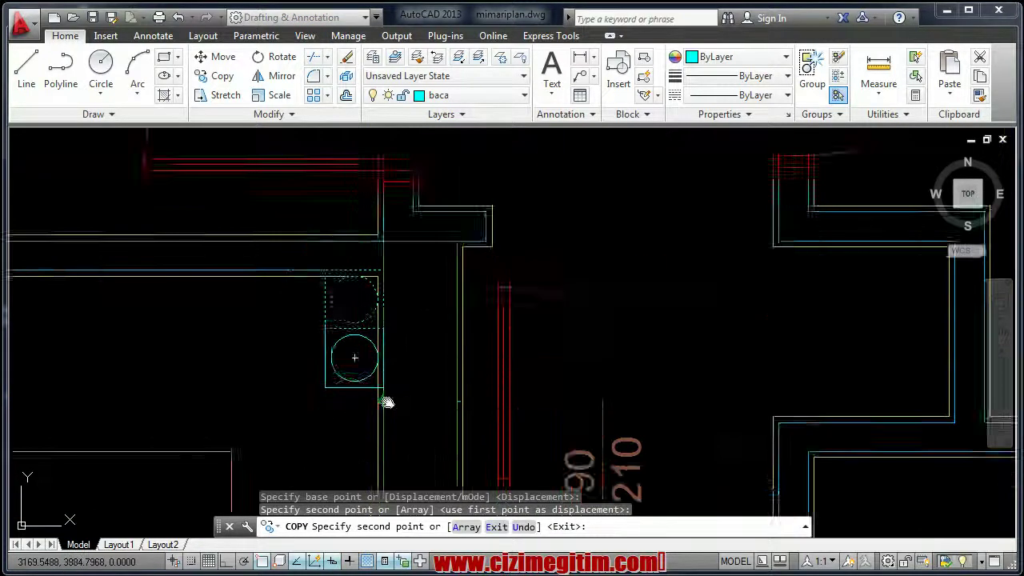
scroll(376, 320, up, 2)
right_click(385, 289)
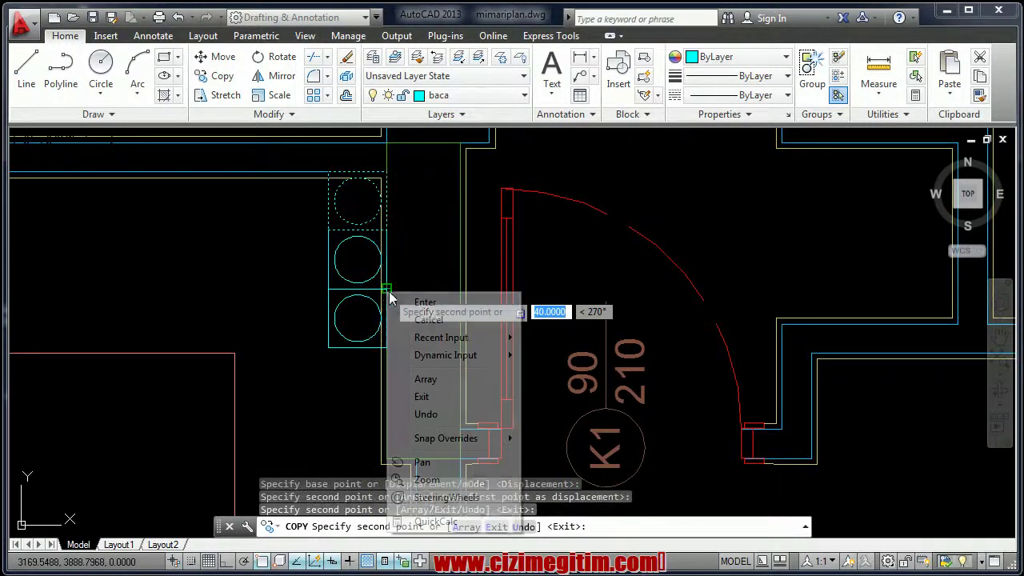
click(404, 302)
scroll(386, 289, down, 3)
middle_drag(497, 376, 390, 252)
scroll(251, 285, up, 1)
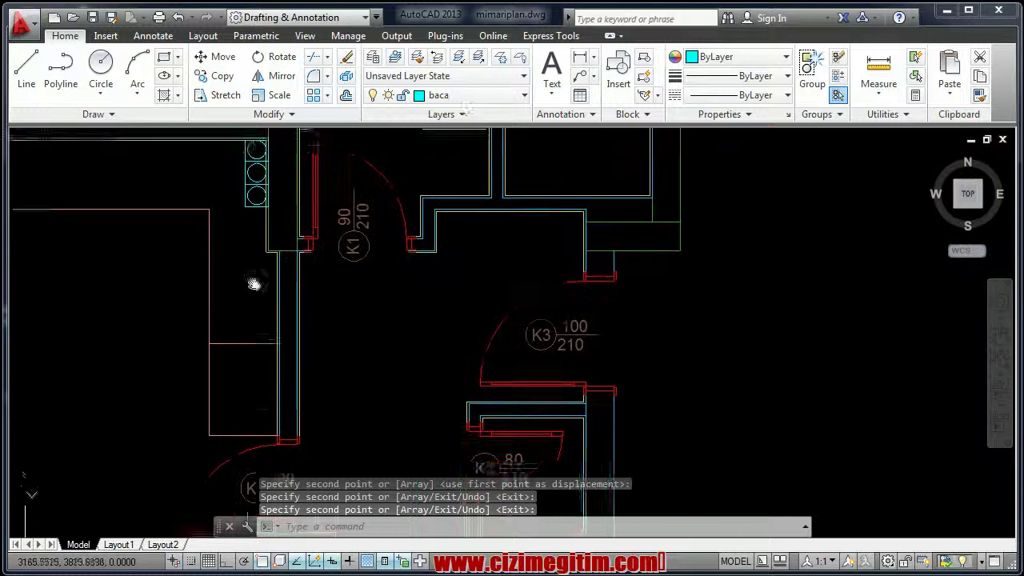
scroll(280, 281, up, 4)
scroll(336, 327, up, 1)
scroll(309, 377, up, 1)
scroll(309, 377, down, 2)
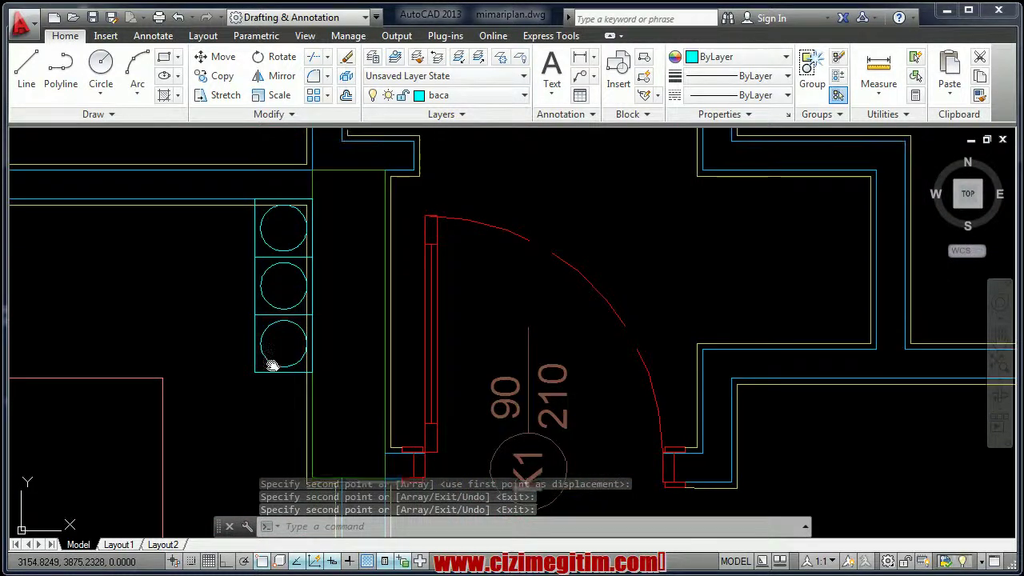
- Trim with TR using all edges, then delete the stray vertical line below the column
text(tr)
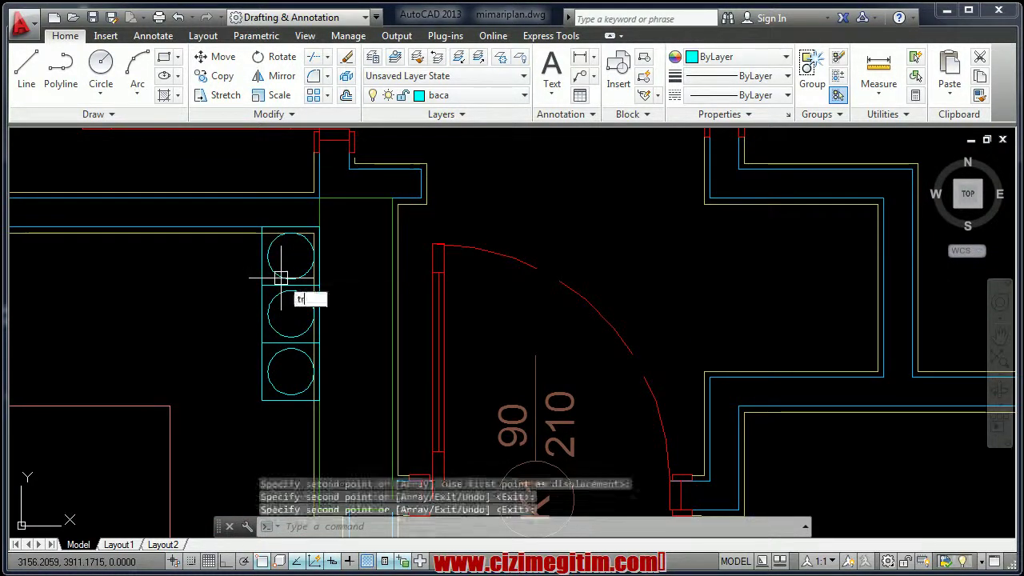
key(Return)
key(Return)
scroll(285, 243, up, 2)
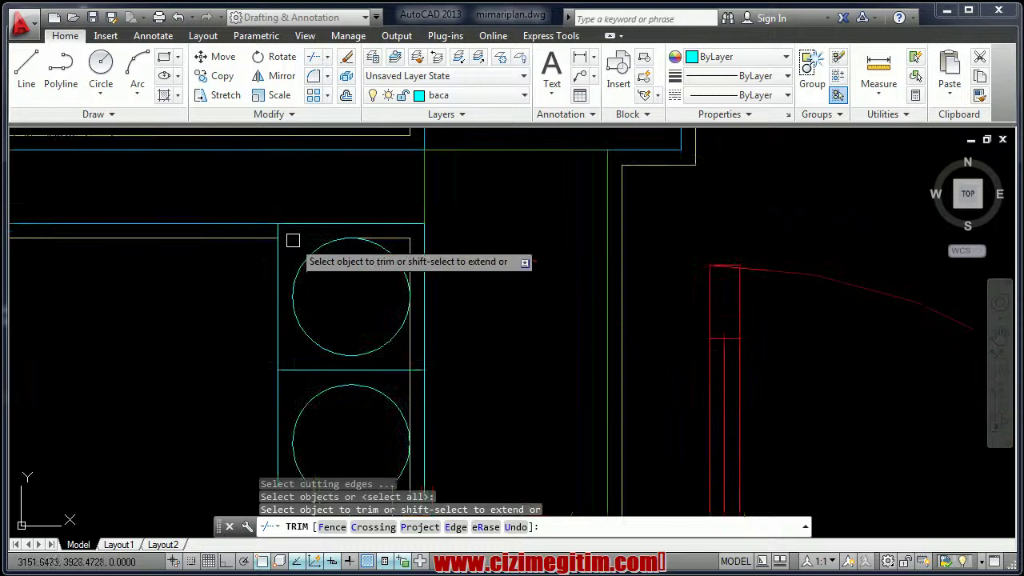
scroll(298, 336, down, 1)
scroll(320, 392, up, 2)
scroll(344, 405, up, 3)
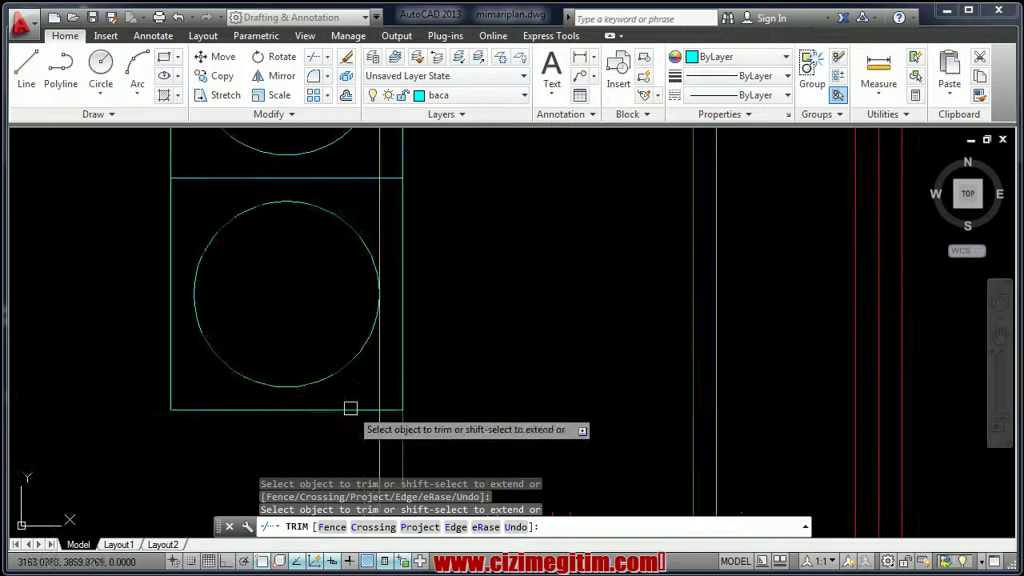
right_click(390, 384)
click(417, 387)
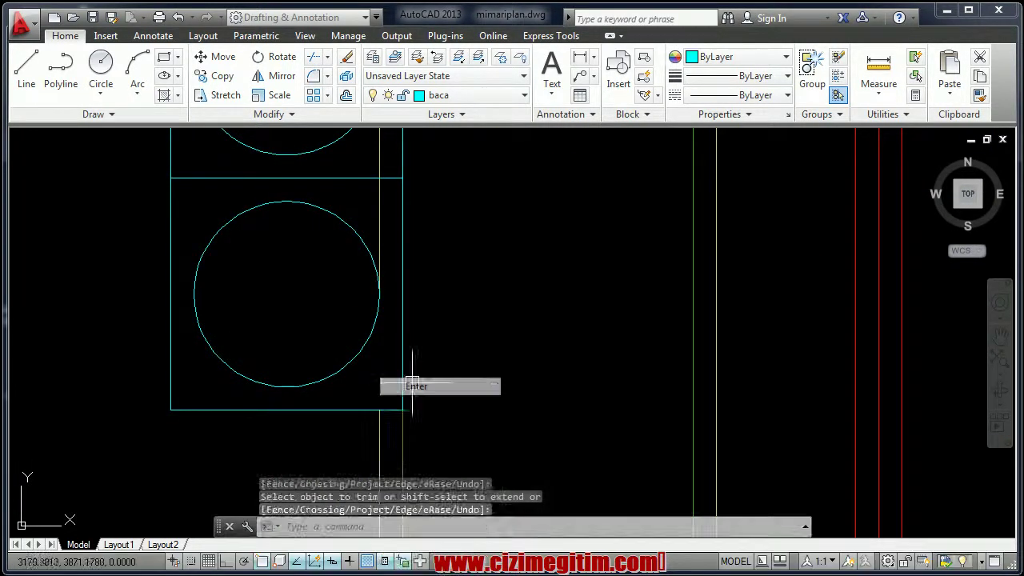
click(380, 245)
key(Delete)
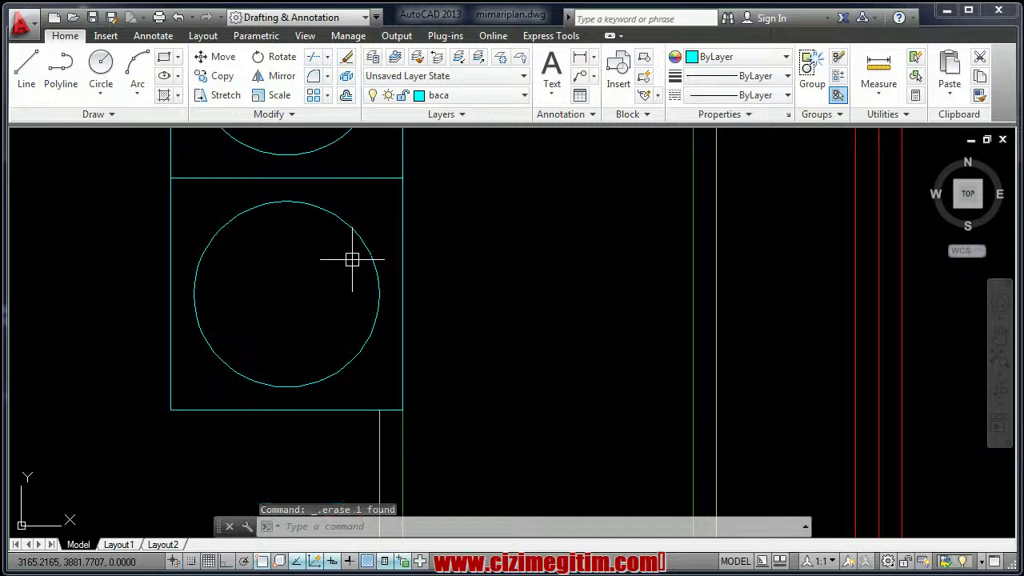
scroll(344, 320, down, 3)
scroll(293, 339, up, 2)
scroll(309, 307, up, 1)
scroll(310, 308, up, 2)
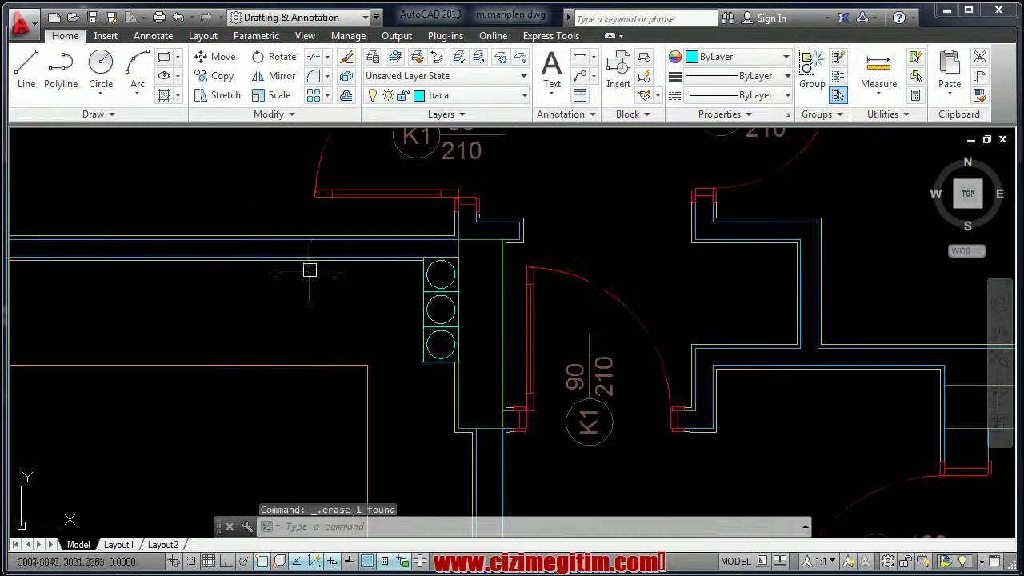
text(PL)
- Draw the counter-edge polyline from 2 units below the box corner, running left along the wall
key(Return)
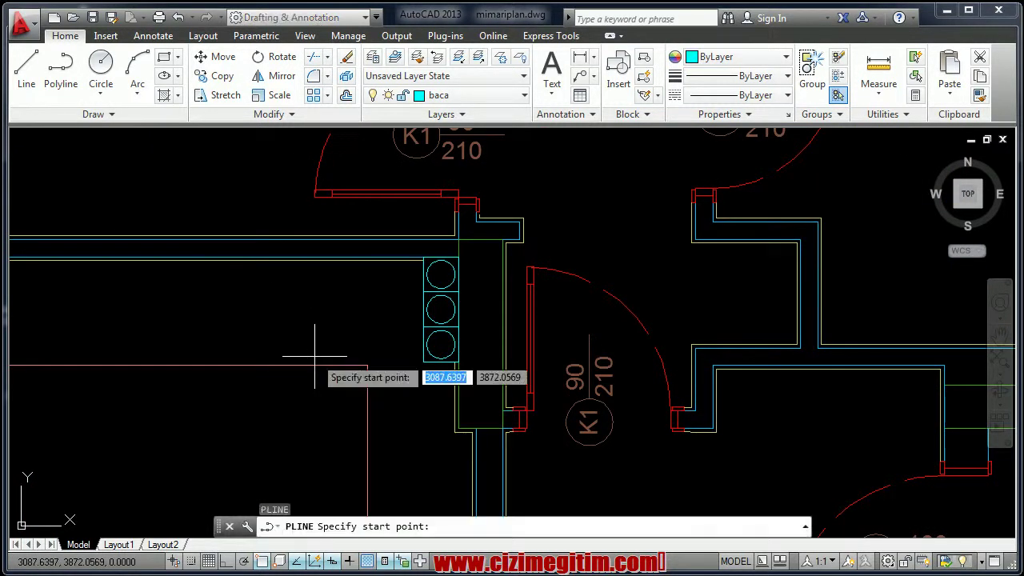
scroll(416, 364, up, 3)
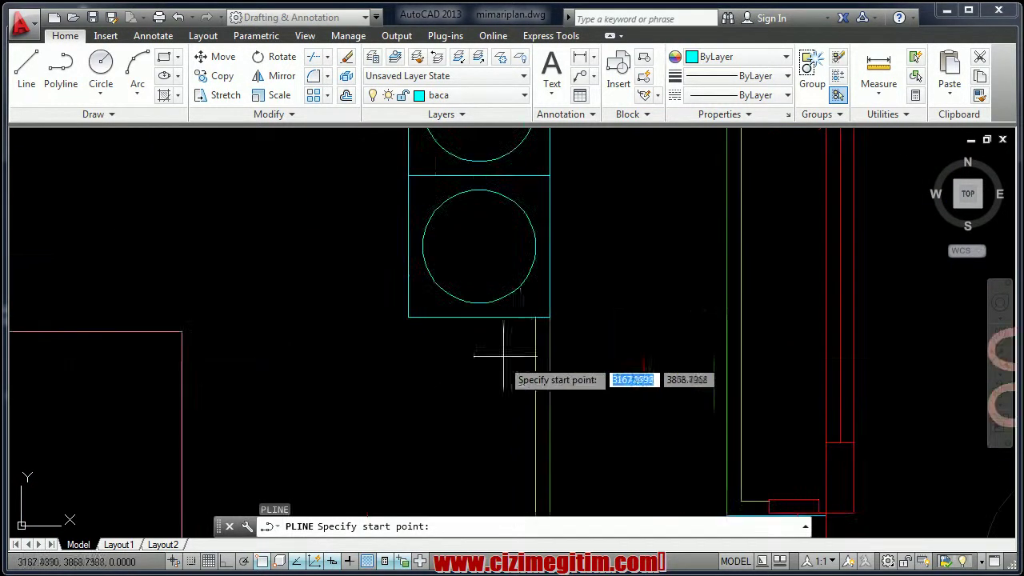
click(534, 318)
key(Escape)
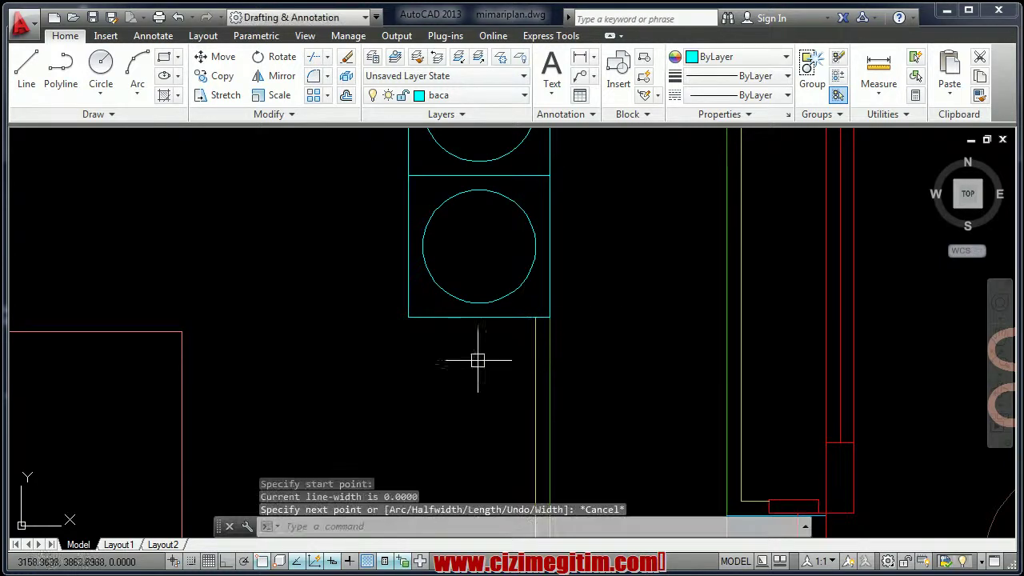
right_click(468, 361)
click(495, 367)
scroll(513, 339, up, 4)
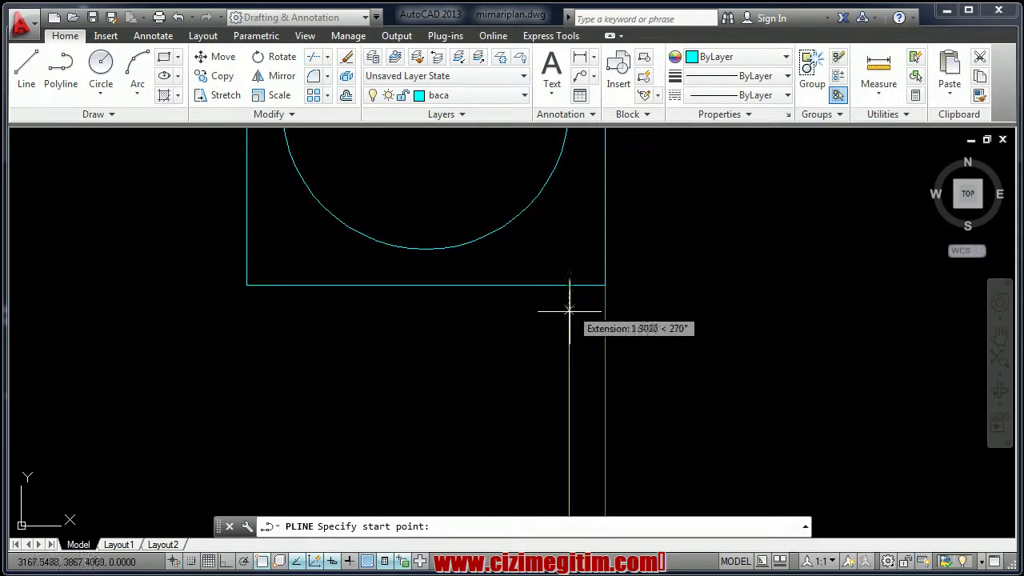
text(2)
key(Return)
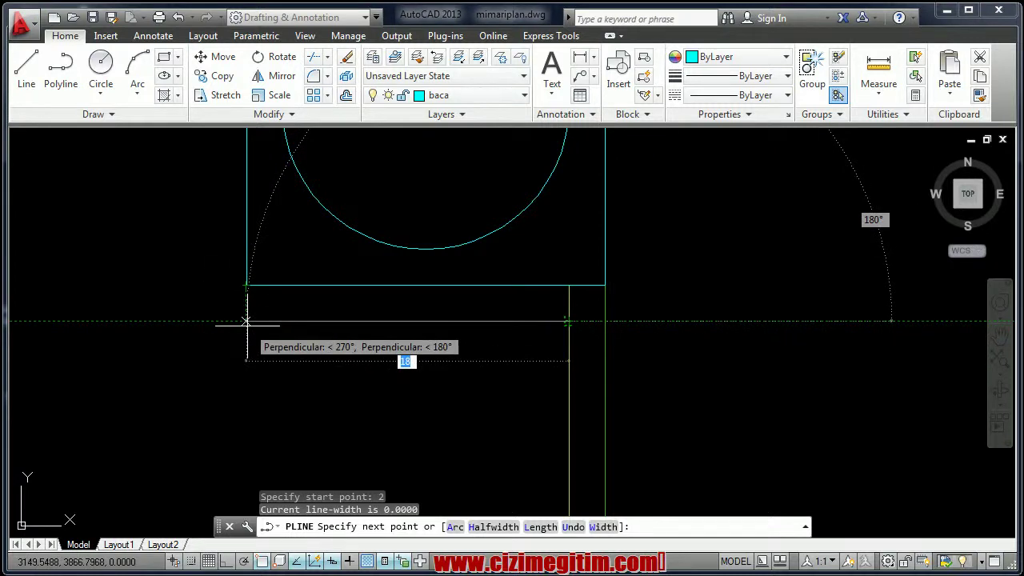
click(246, 321)
key(Return)
scroll(199, 324, down, 4)
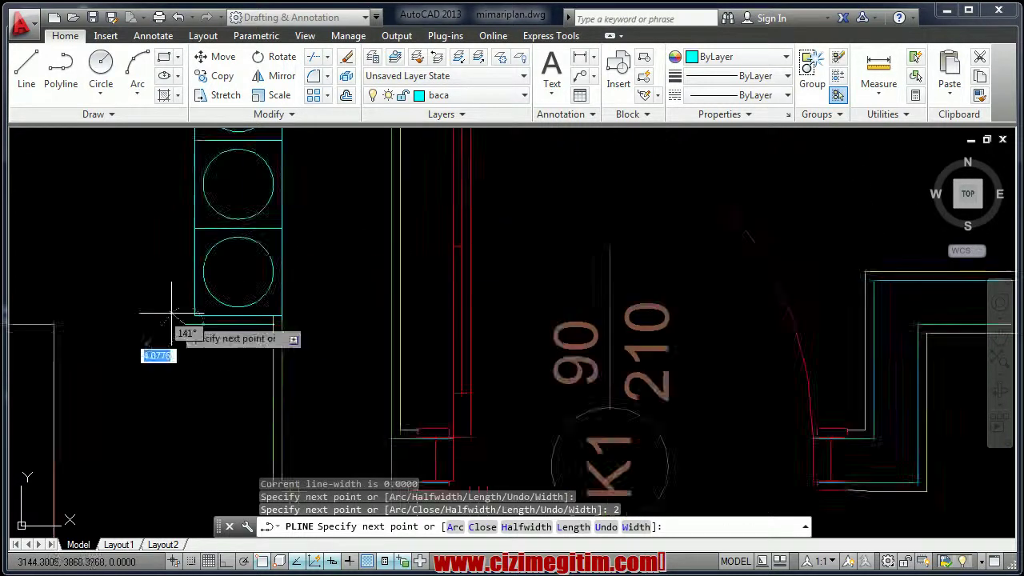
right_click(200, 208)
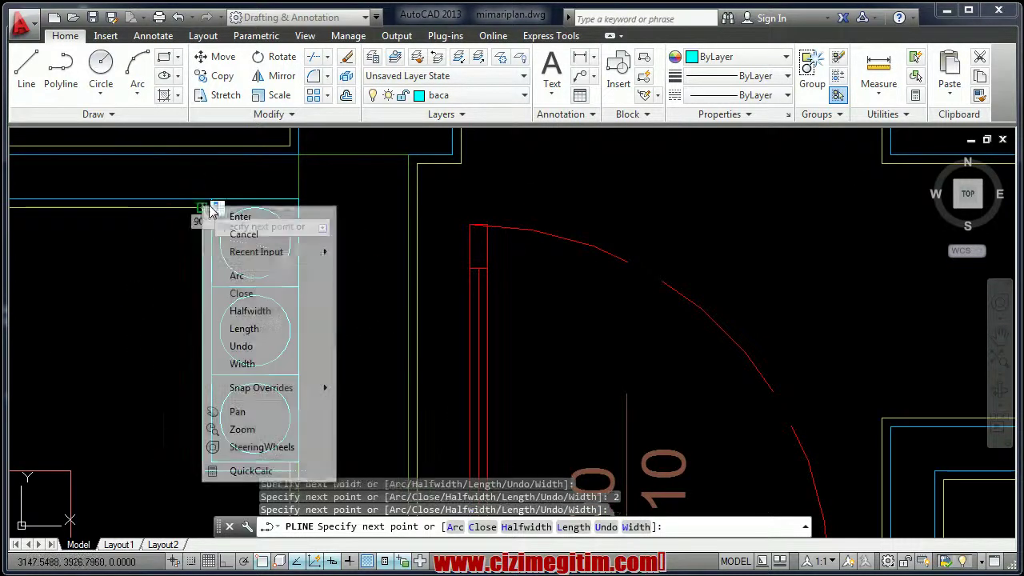
click(216, 214)
middle_drag(136, 242, 177, 341)
scroll(177, 342, up, 3)
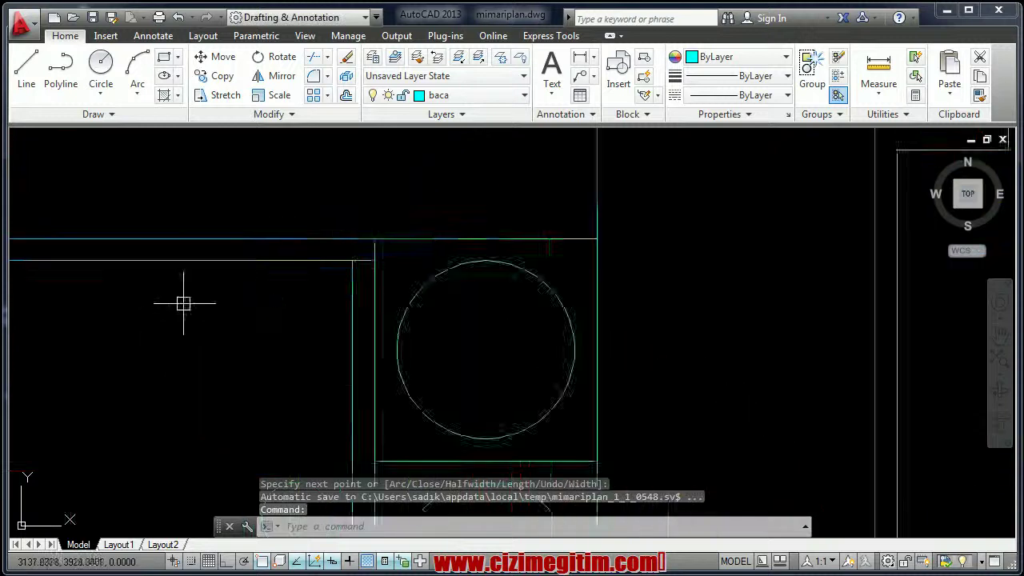
scroll(558, 212, up, 3)
- Window-select the L-shaped counter polyline and change its layer to sıva
click(586, 209)
click(607, 208)
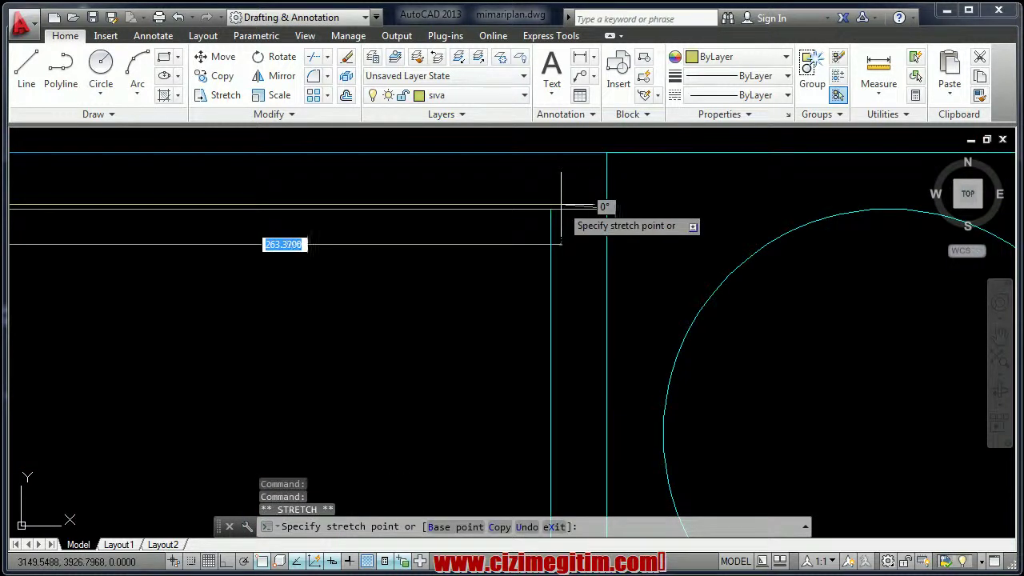
key(Escape)
scroll(537, 217, down, 3)
key(Escape)
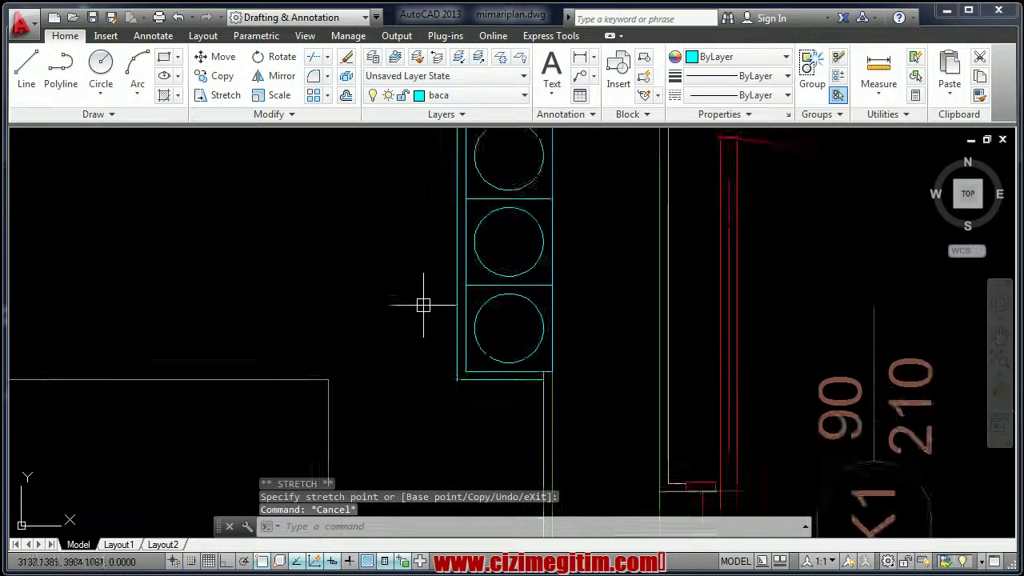
scroll(423, 304, up, 3)
click(515, 430)
click(448, 412)
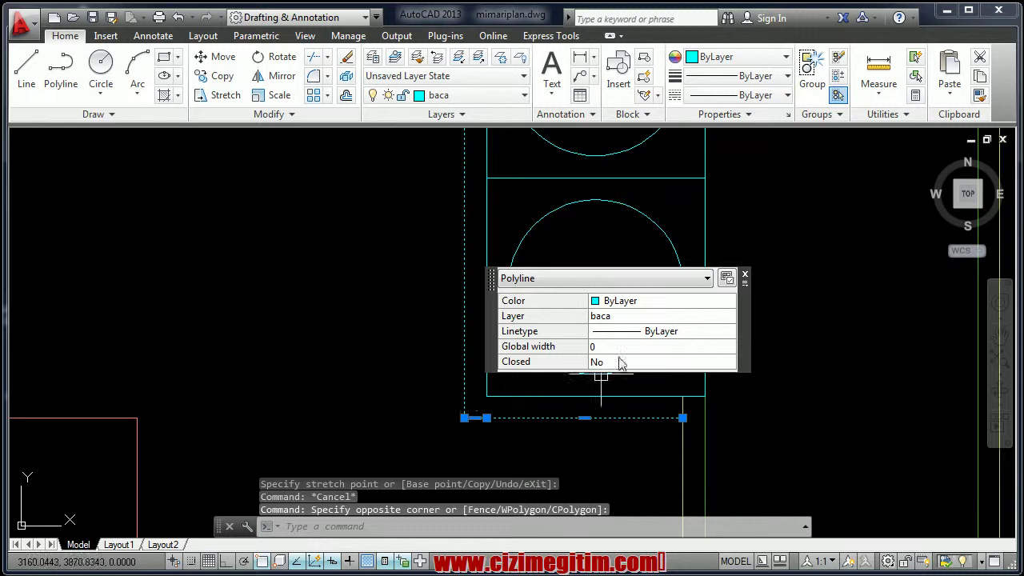
click(650, 320)
click(650, 320)
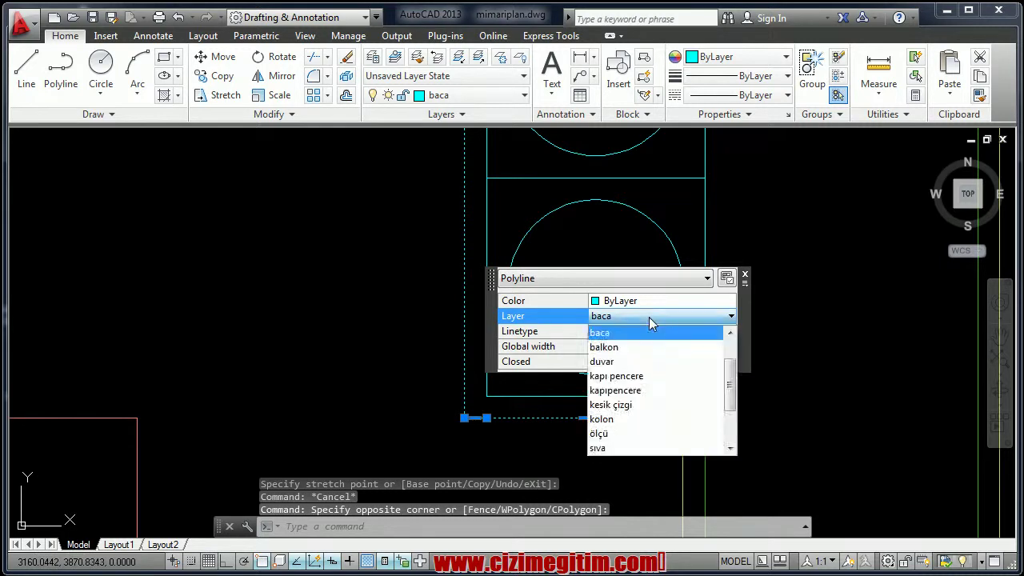
key(s)
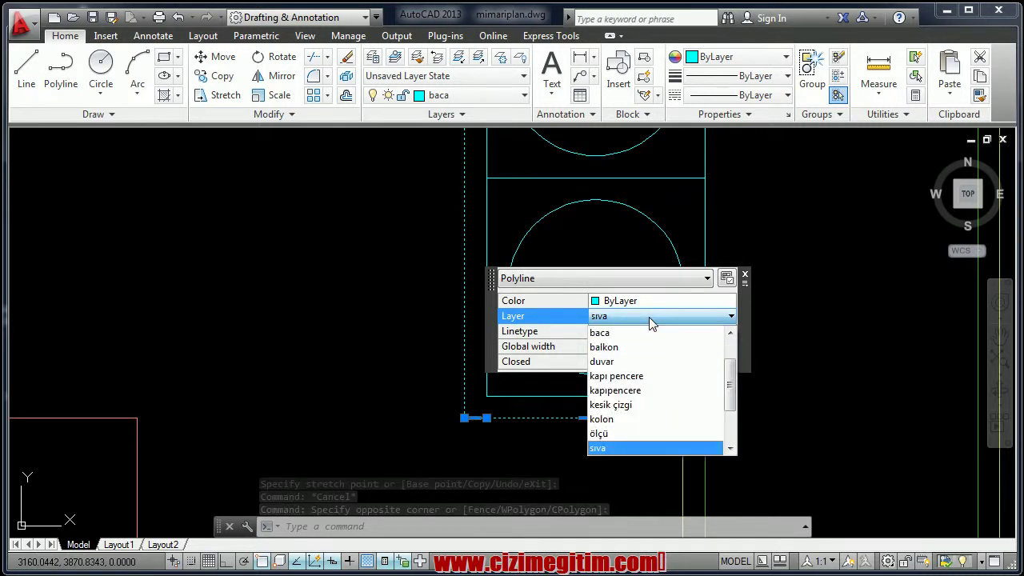
click(606, 447)
key(Escape)
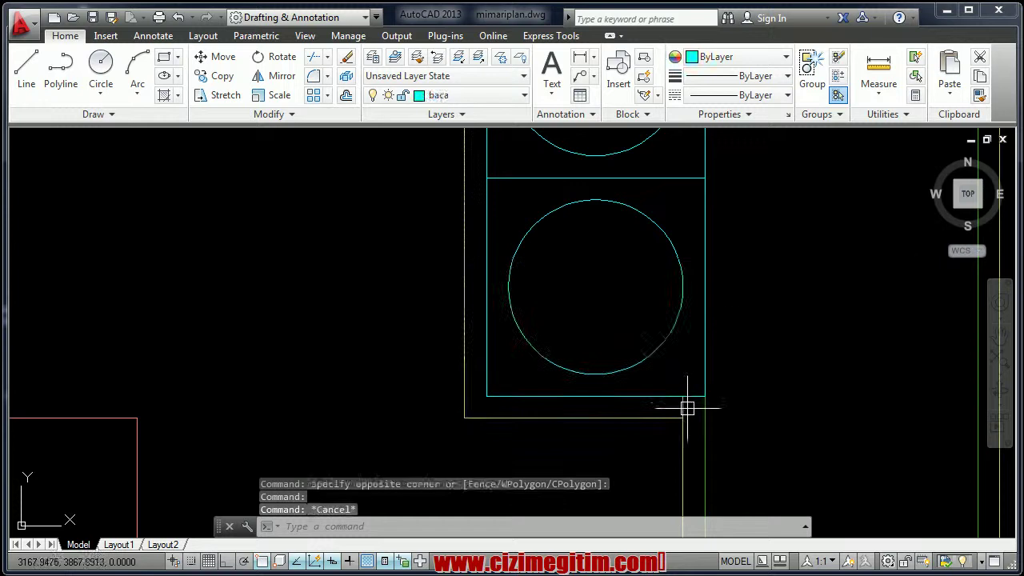
- Check the vertical polyline's layer, then zoom out to the whole room layout
click(682, 410)
click(683, 396)
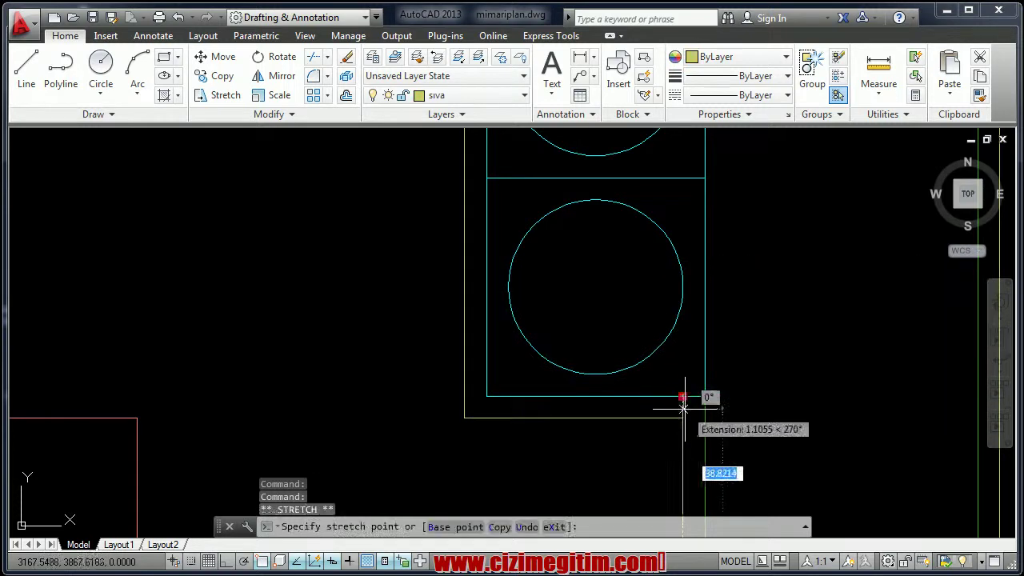
key(Escape)
scroll(442, 378, down, 5)
mouse_move(442, 378)
middle_down()
mouse_move(442, 314)
mouse_move(331, 376)
mouse_move(351, 309)
middle_up()
scroll(393, 347, down, 3)
- Cancel the LINE command and pick tefriş from the layer list as the current layer
scroll(351, 309, up, 3)
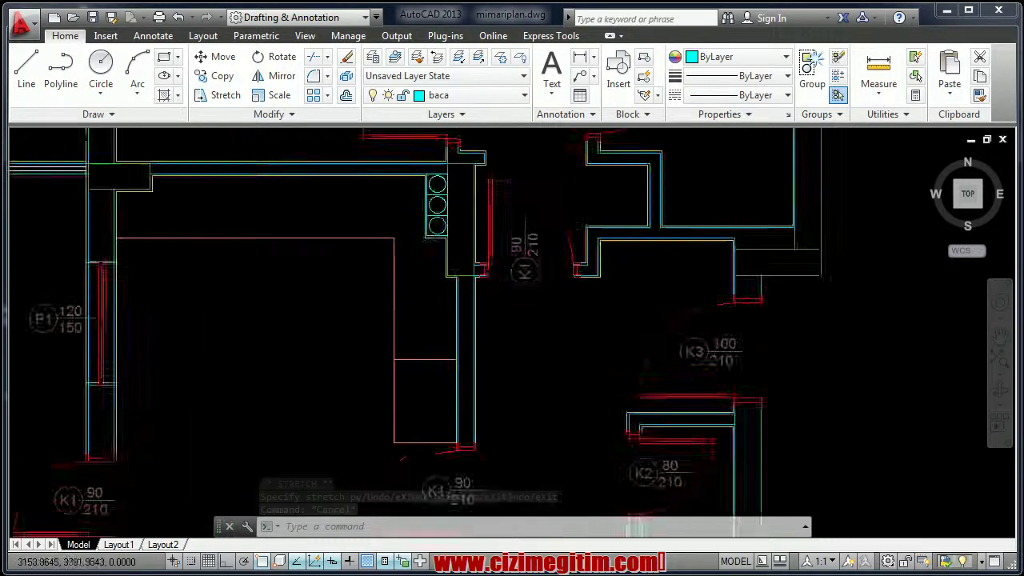
scroll(381, 349, up, 1)
scroll(267, 297, down, 2)
middle_drag(267, 297, 364, 313)
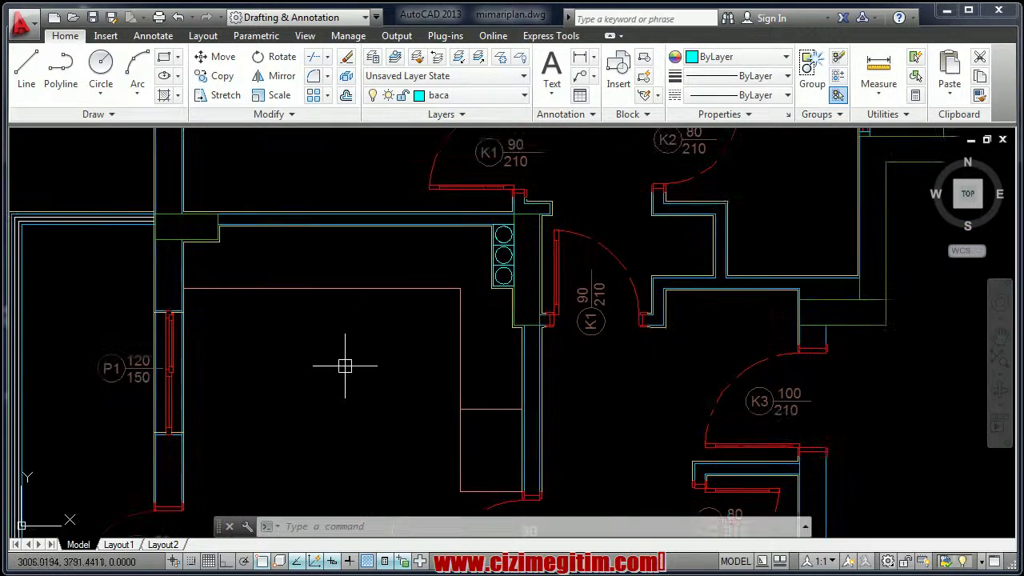
text(l)
key(Return)
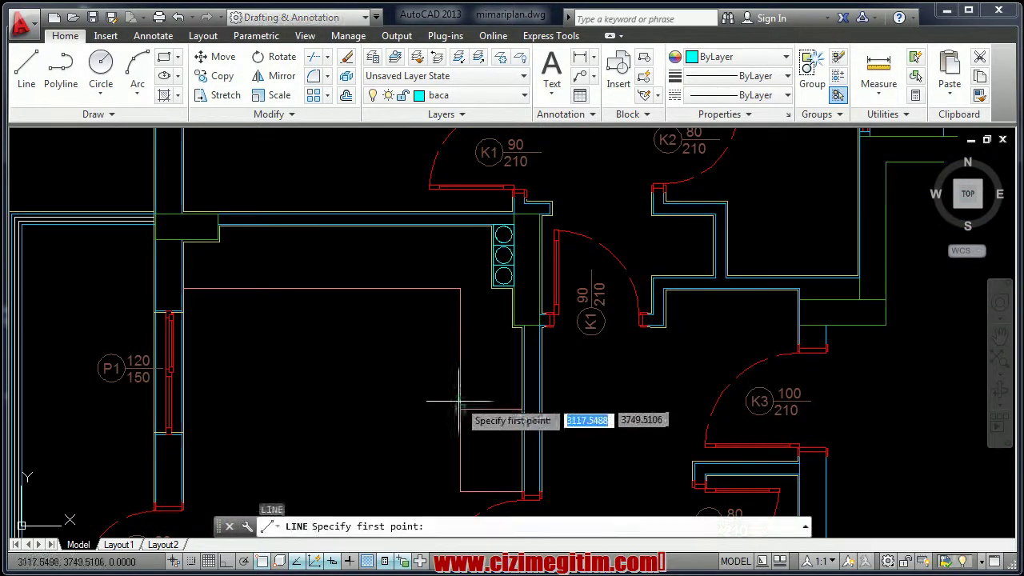
key(Escape)
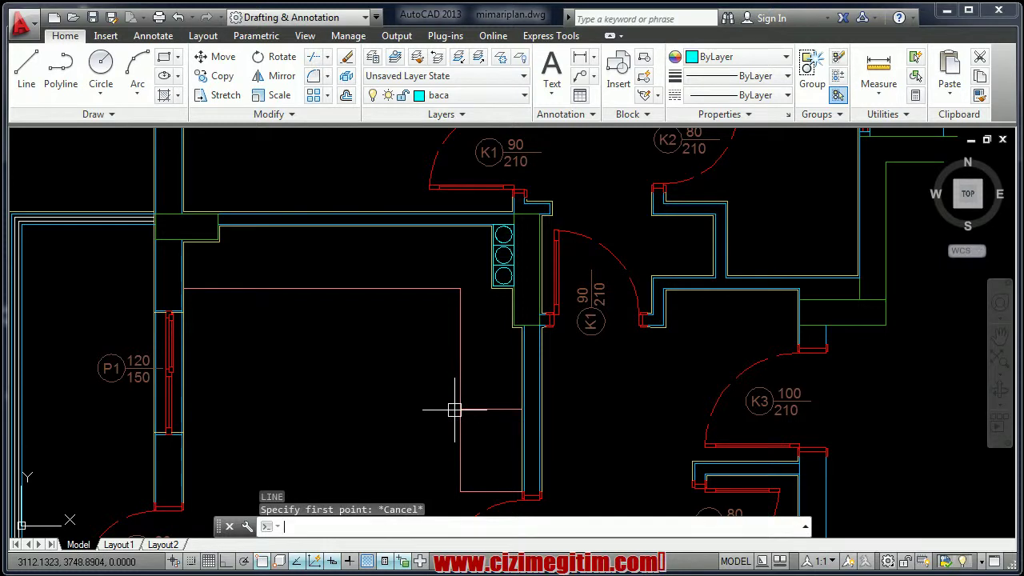
click(469, 95)
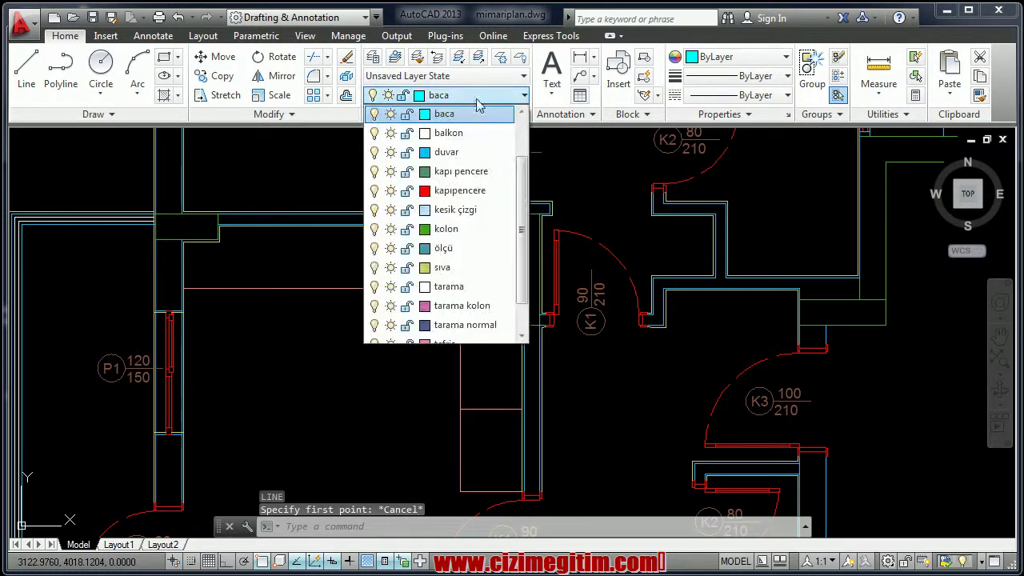
scroll(457, 320, down, 2)
click(453, 311)
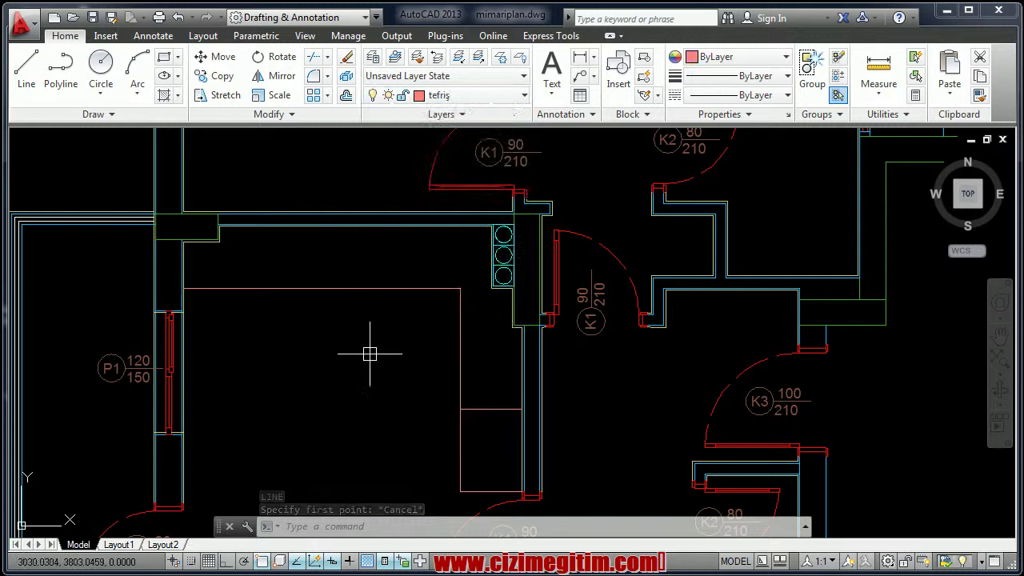
key(Return)
- Draw a 60-unit box with crossing diagonals at the counter corner below the chimney
click(460, 408)
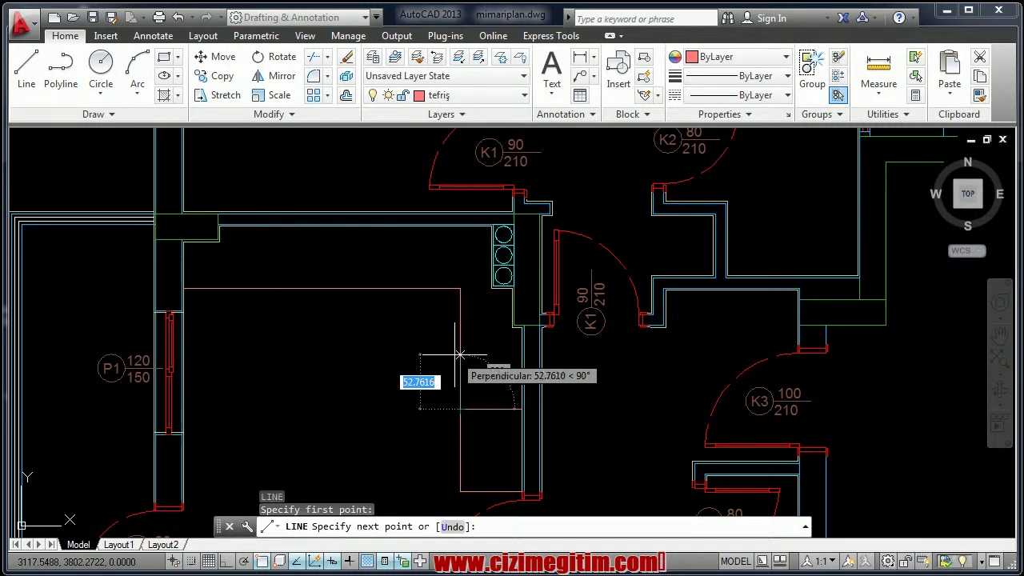
text(60)
key(Return)
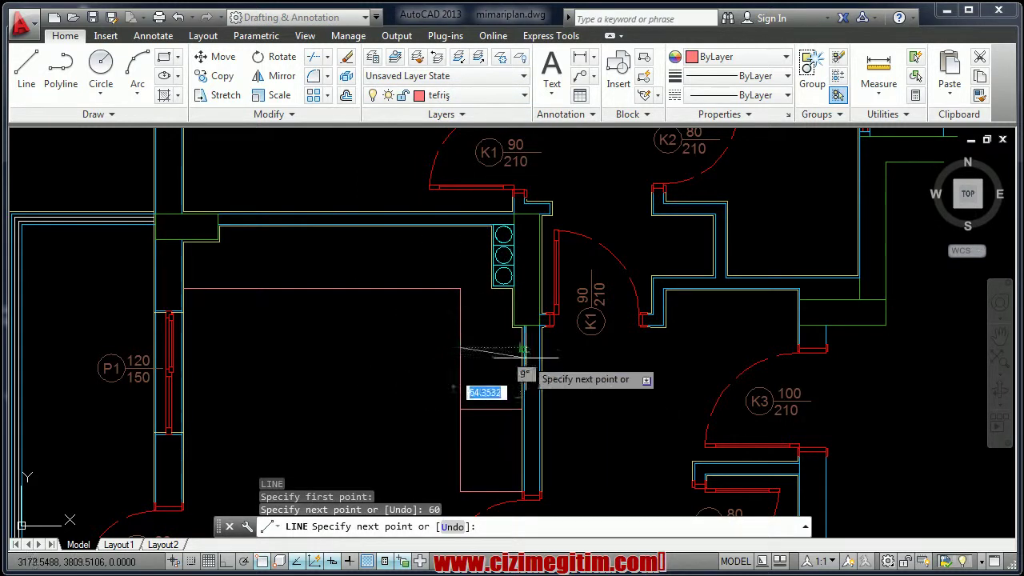
click(521, 348)
click(461, 408)
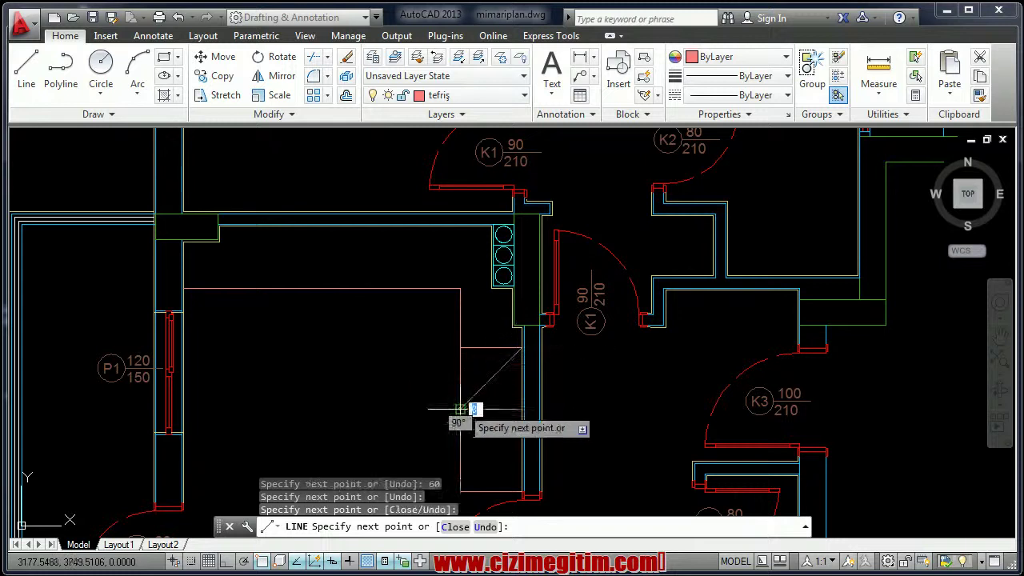
click(521, 408)
right_click(464, 355)
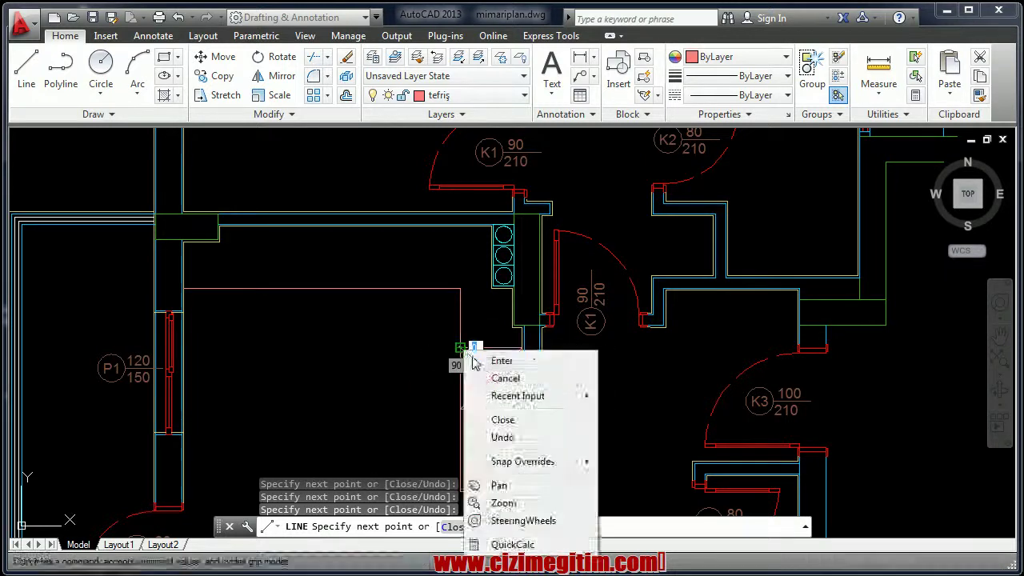
click(496, 361)
mouse_move(372, 359)
middle_down()
mouse_move(421, 355)
mouse_move(412, 316)
mouse_move(496, 283)
mouse_move(500, 305)
middle_up()
mouse_move(366, 309)
middle_down()
mouse_move(401, 297)
mouse_move(403, 322)
mouse_move(439, 331)
mouse_move(403, 287)
middle_up()
middle_drag(481, 340, 415, 354)
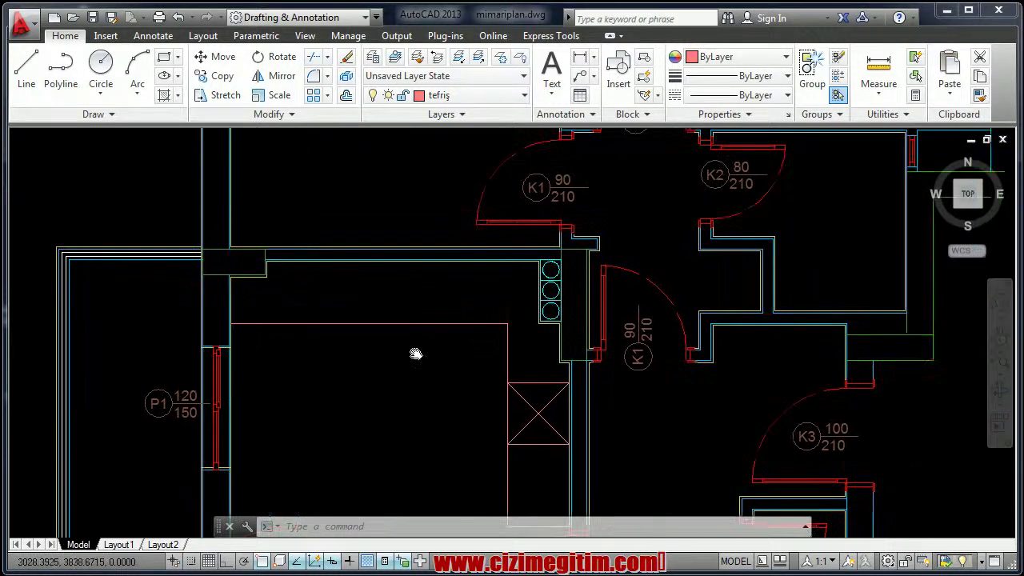
scroll(465, 316, up, 2)
middle_drag(373, 293, 393, 291)
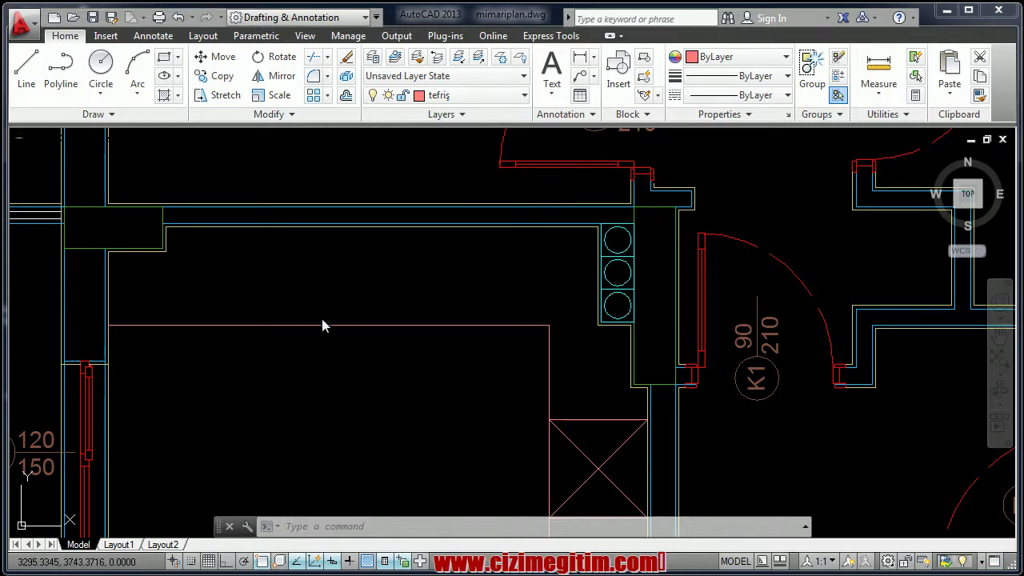
middle_drag(393, 299, 393, 339)
text(I)
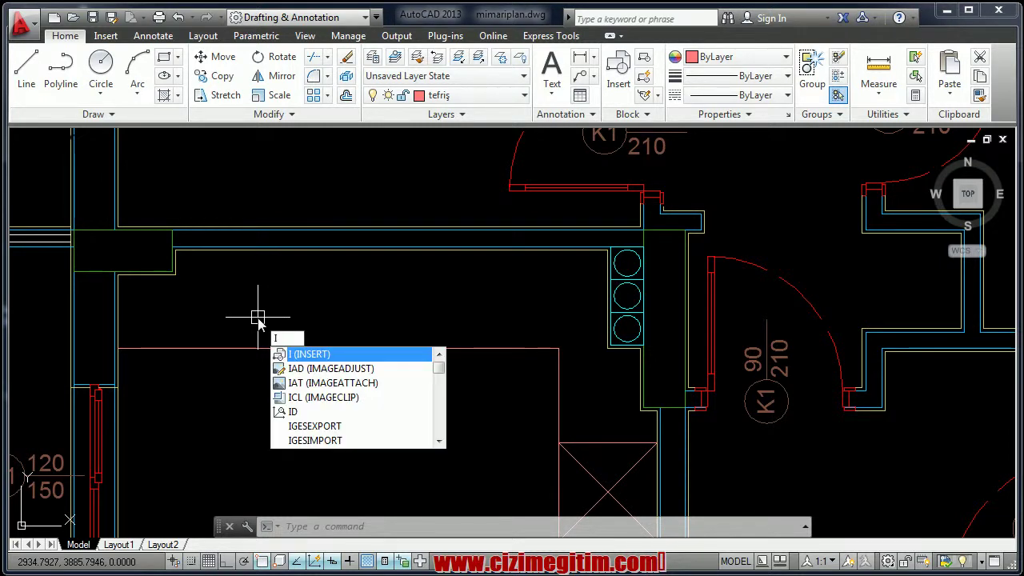
- From the Insert dialog, browse to the mutfakocak folder of cooktop drawings
key(Return)
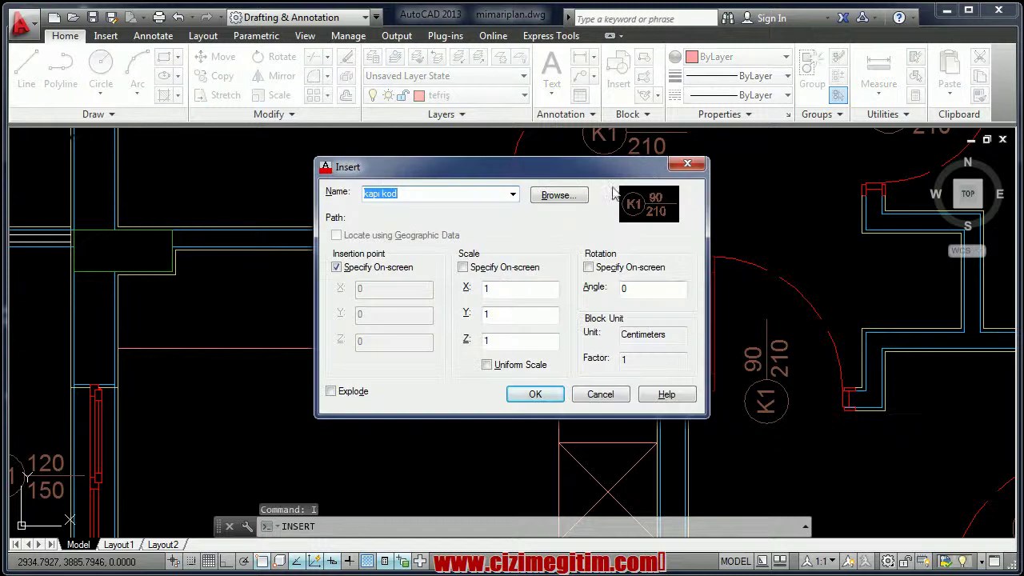
click(558, 196)
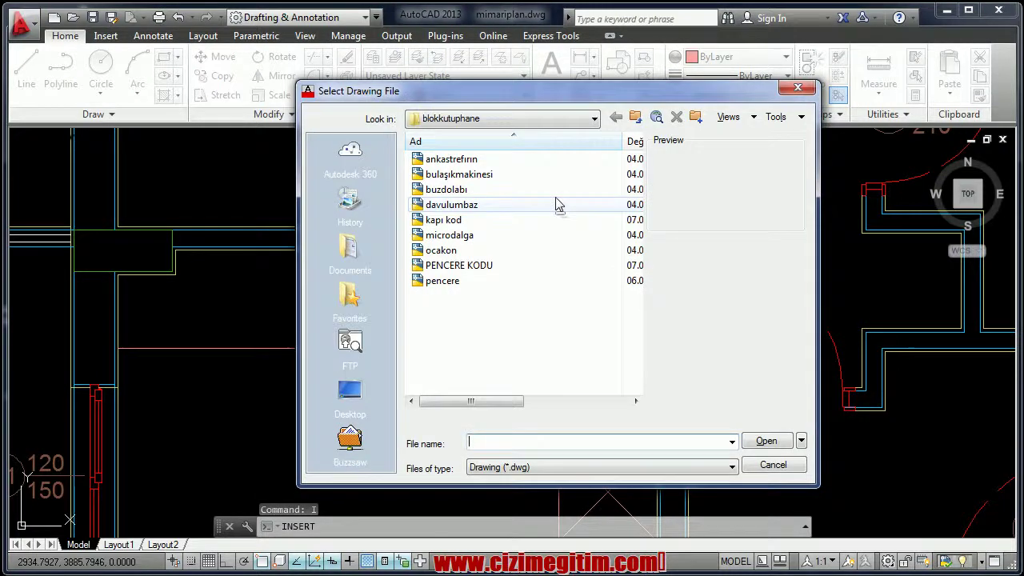
key(BackSpace)
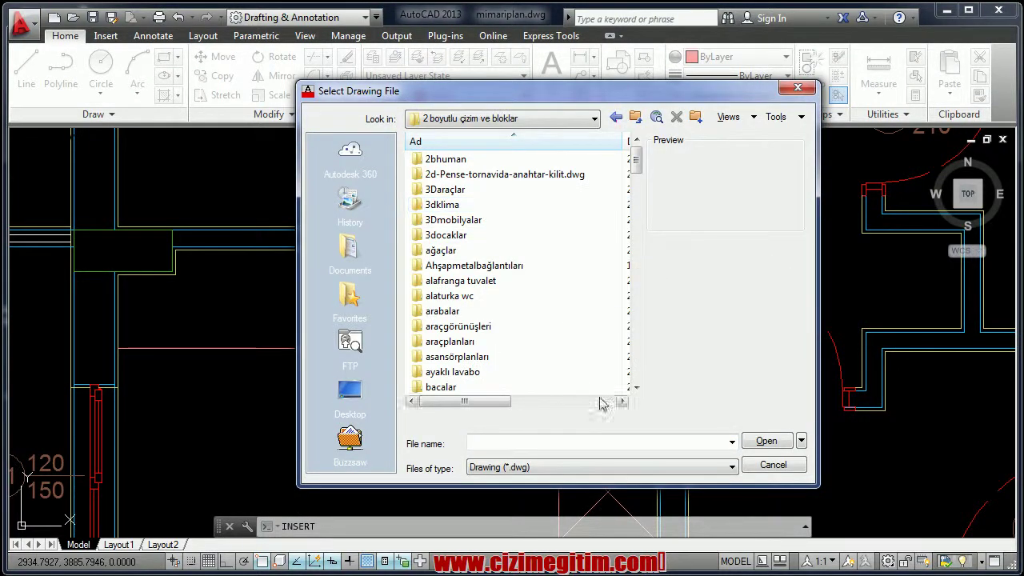
mouse_move(442, 311)
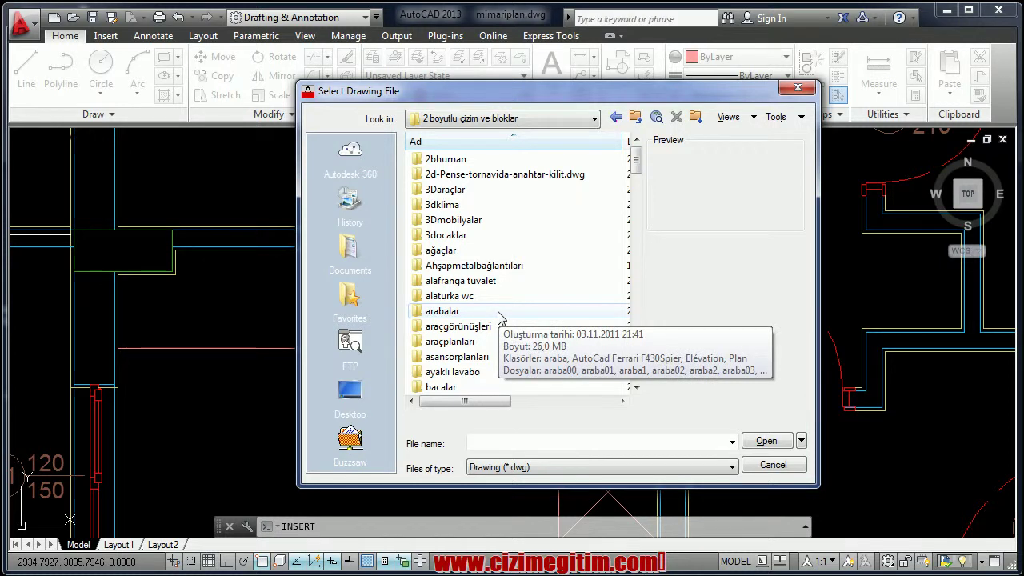
click(481, 342)
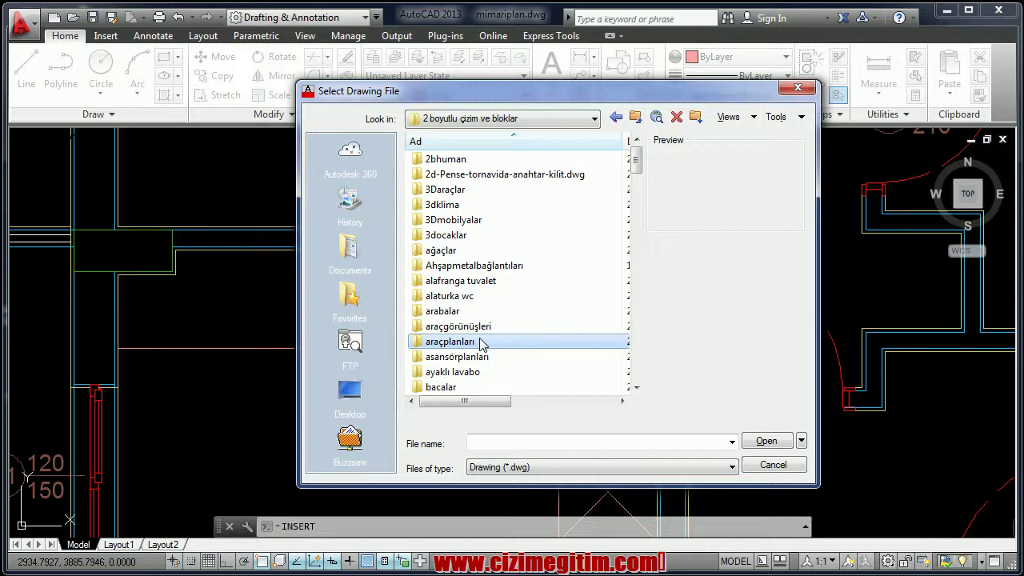
key(e)
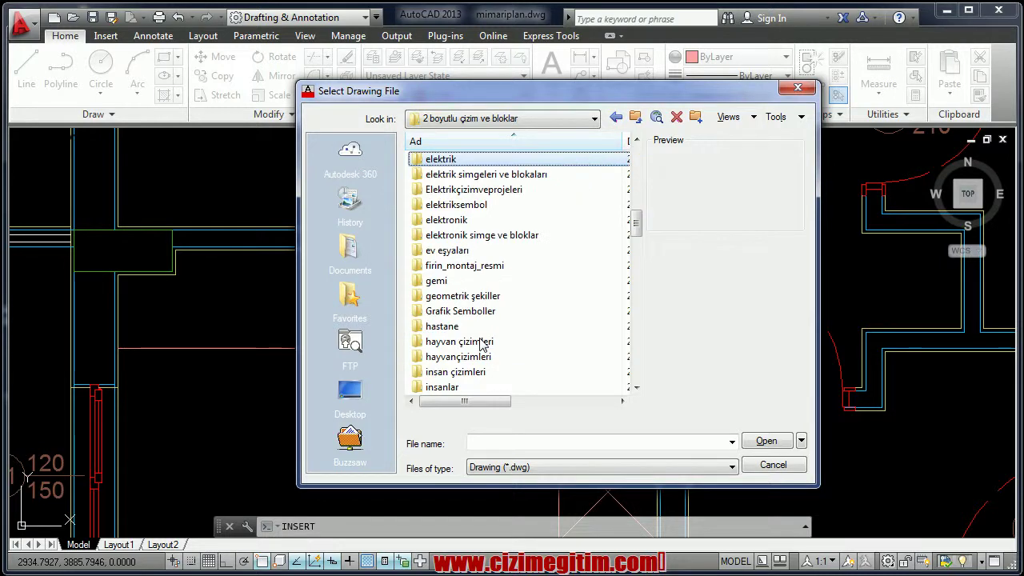
key(Down)
key(Down)
key(Down)
key(Down)
key(Down)
key(Down)
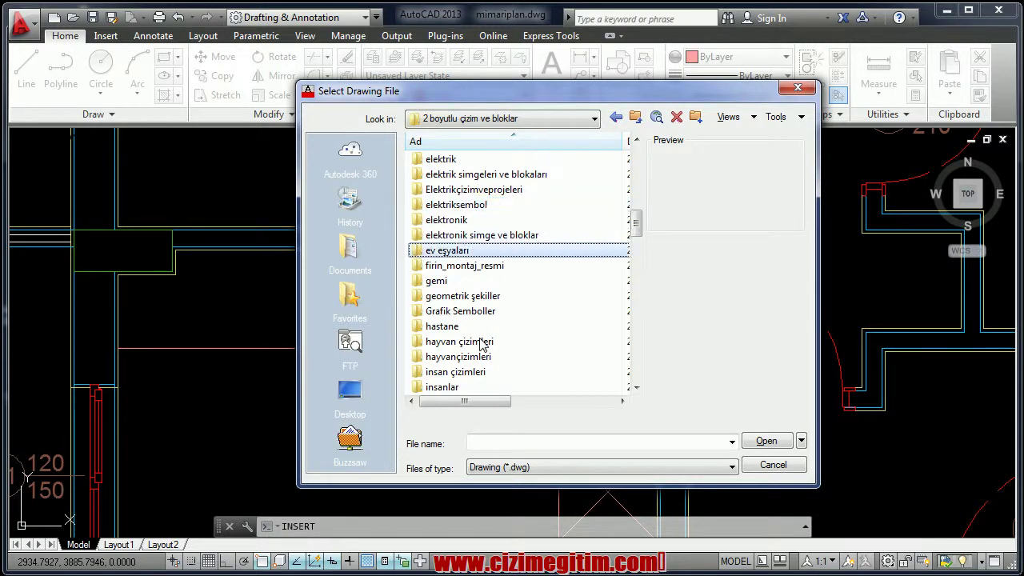
key(e)
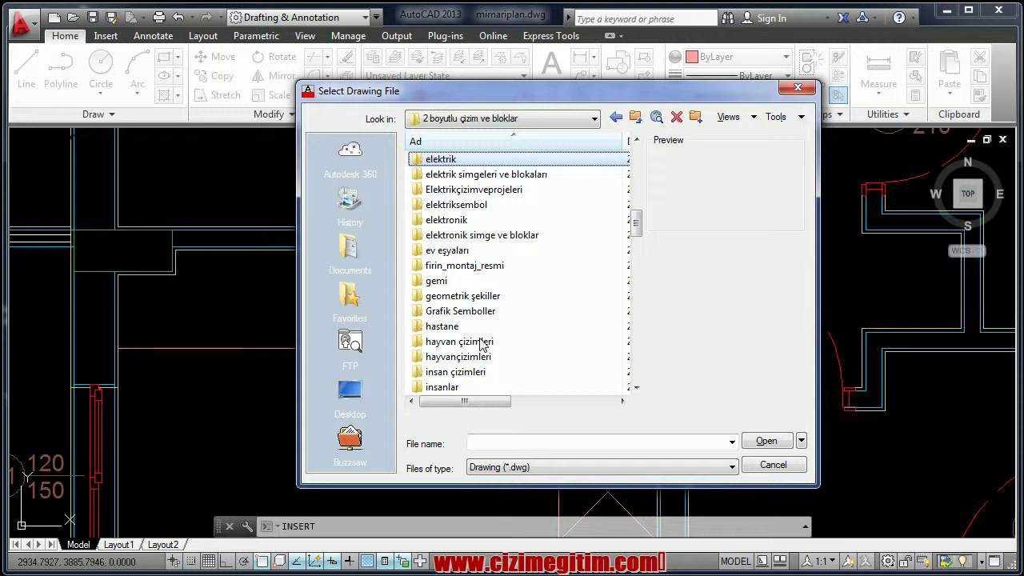
key(m)
key(Down)
key(Down)
key(Down)
key(Down)
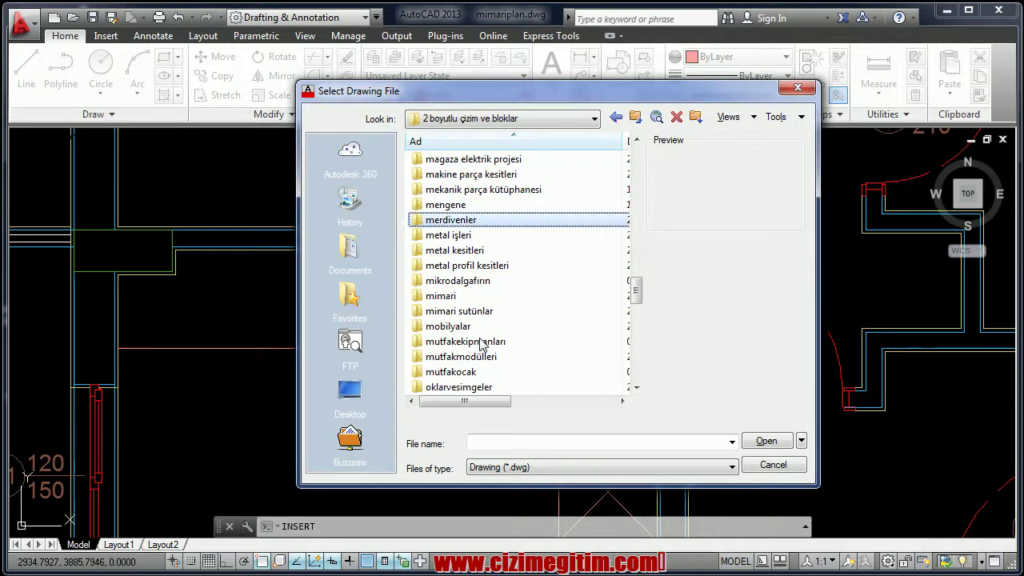
key(Down)
key(Down)
key(Down)
key(Down)
key(Down)
key(Down)
key(Down)
key(Down)
key(Down)
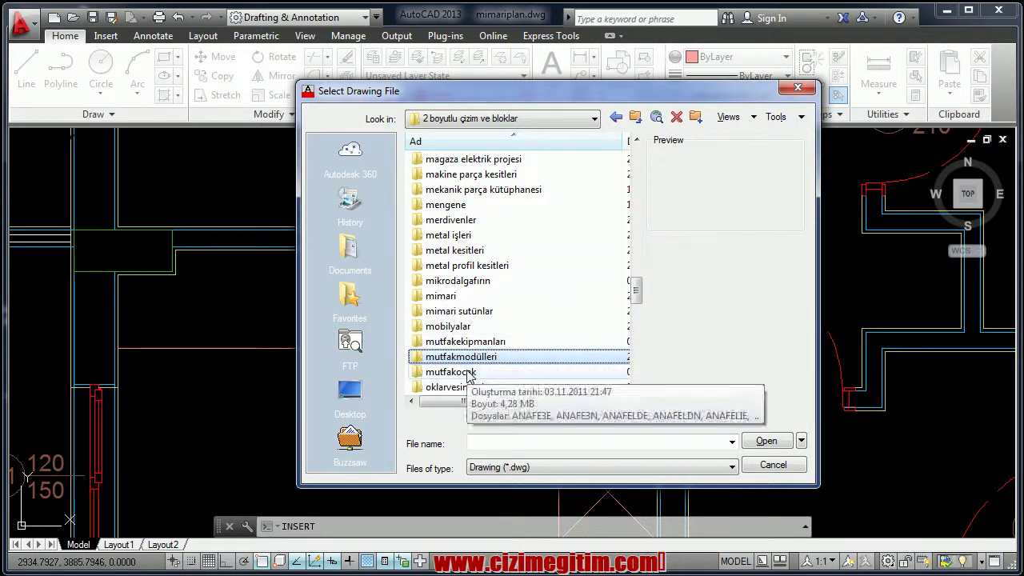
double_click(472, 372)
- Preview the cooktop drawings and choose ANAFEPLE as the drawing to insert
key(Down)
key(Down)
key(Down)
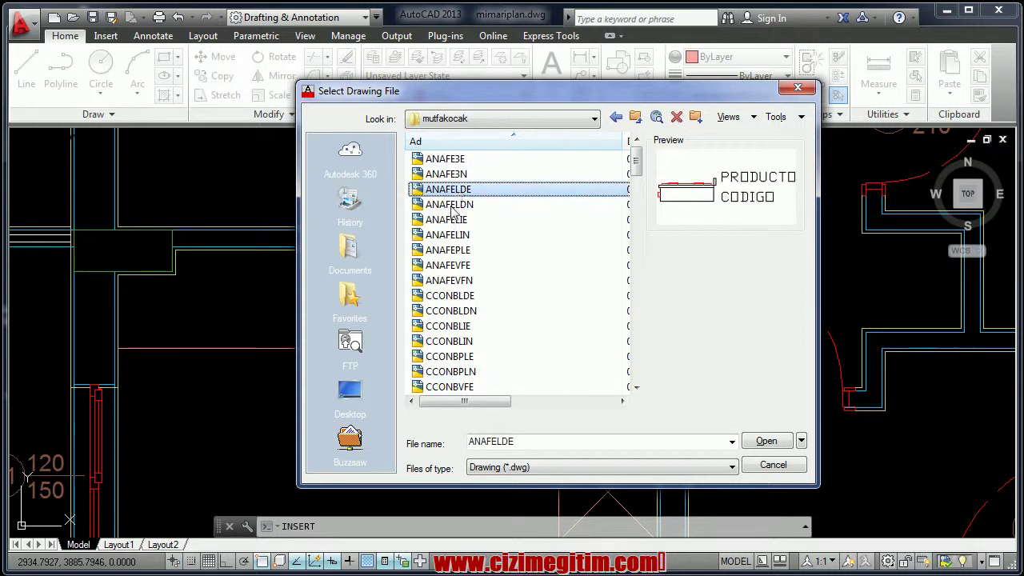
key(Down)
key(Down)
key(Down)
click(461, 314)
click(436, 205)
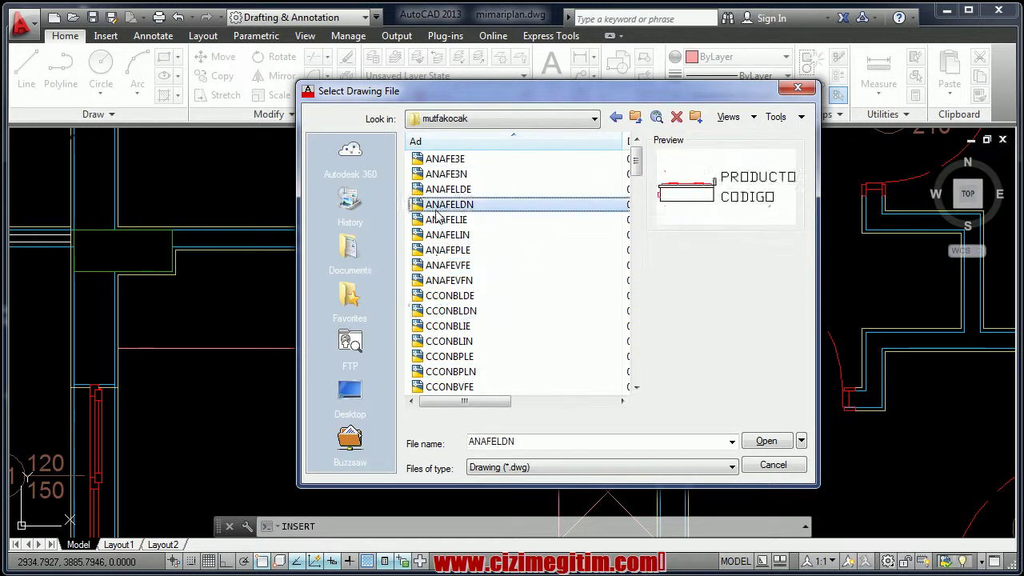
click(447, 192)
click(449, 180)
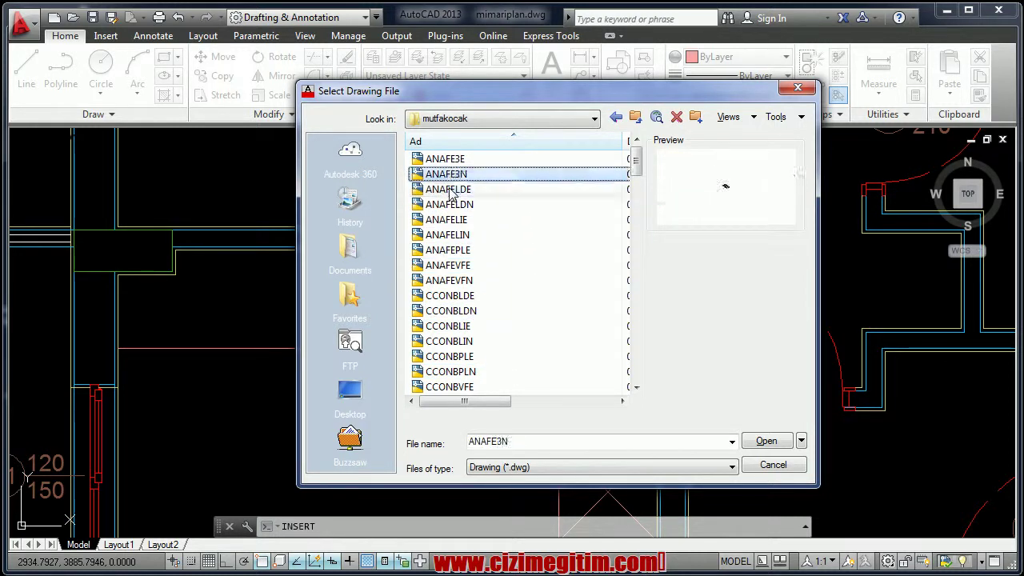
click(450, 191)
key(Down)
key(Down)
key(Down)
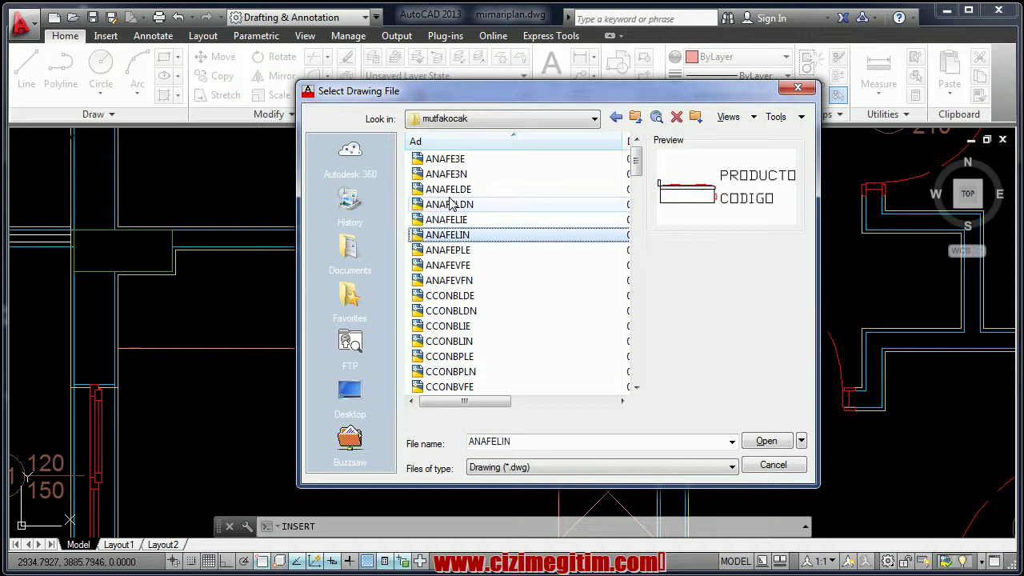
key(Down)
key(Down)
key(Up)
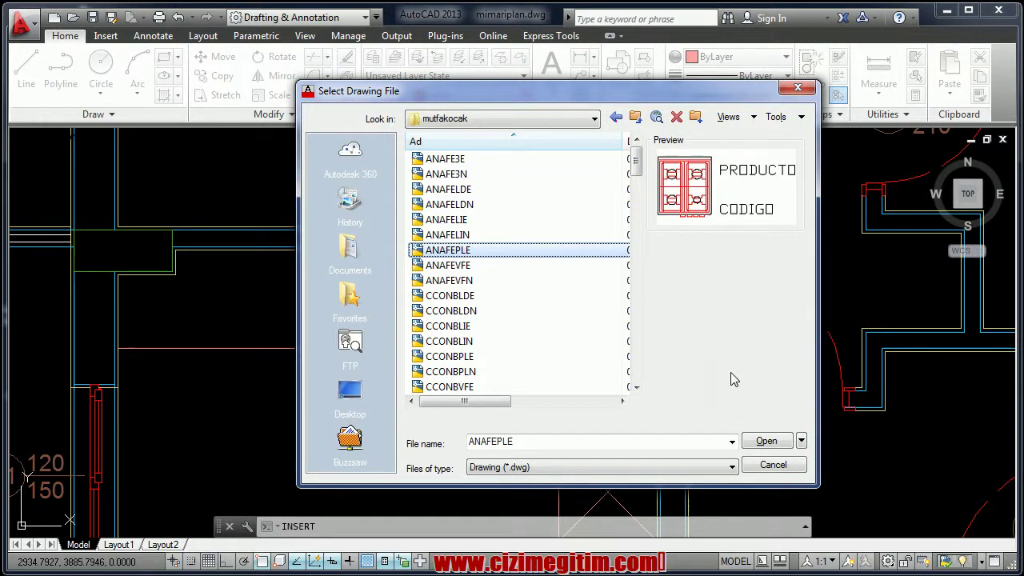
click(756, 441)
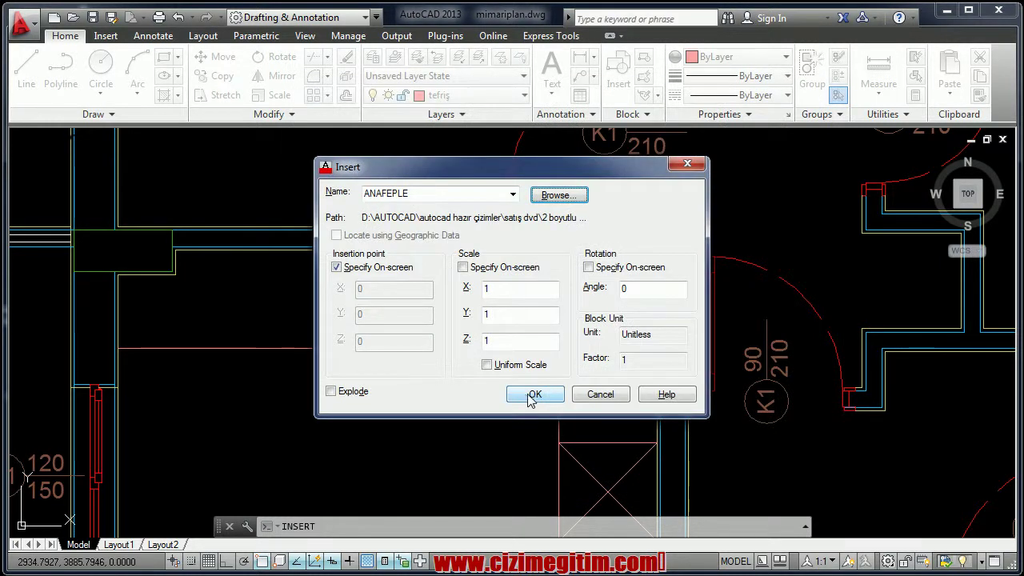
- Confirm the ANAFEPLE insertion and set its base point at the cooktop's lower-right corner
click(534, 395)
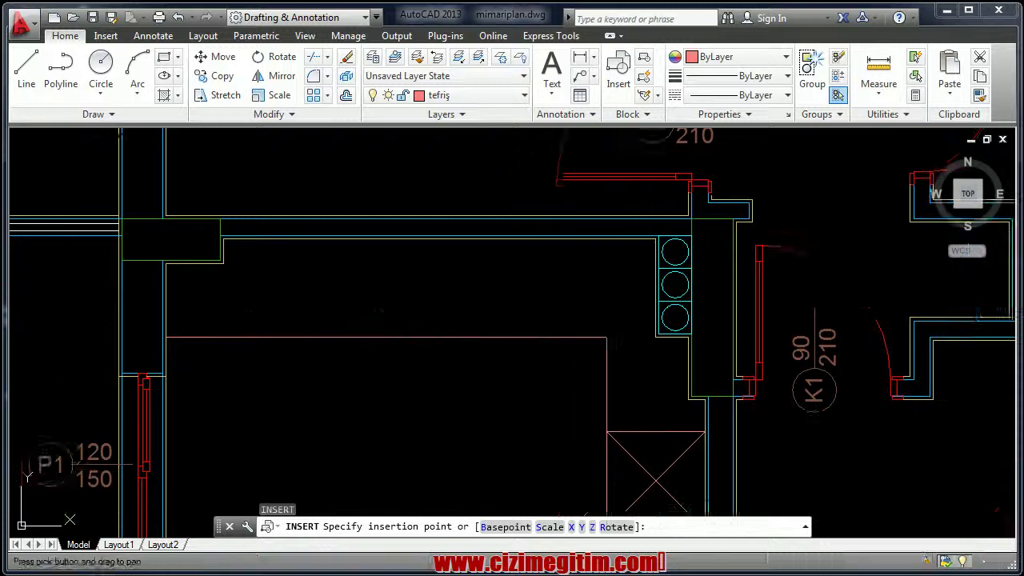
scroll(332, 302, up, 5)
scroll(328, 290, up, 3)
right_click(379, 291)
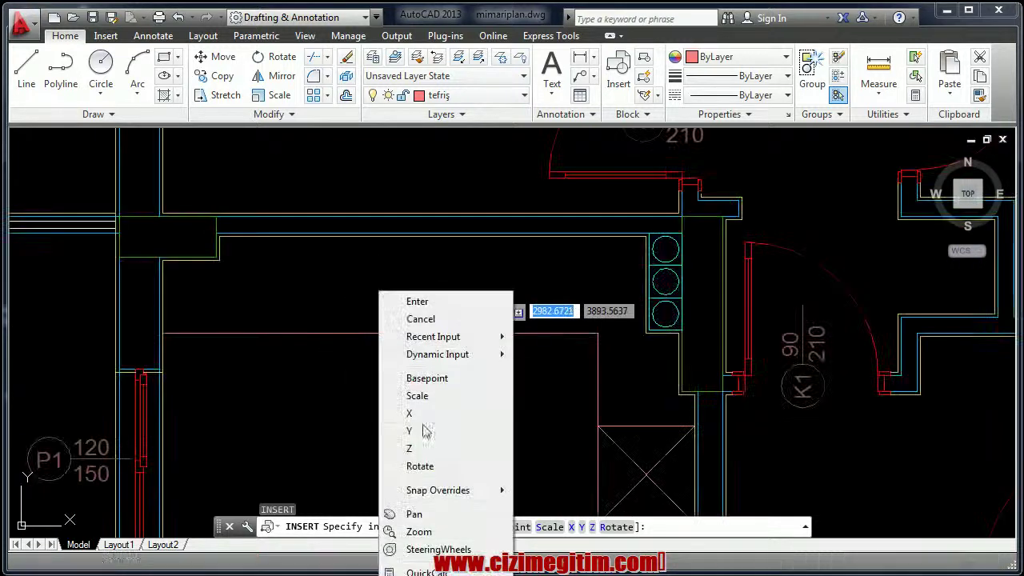
click(419, 380)
scroll(366, 379, down, 3)
scroll(352, 341, down, 3)
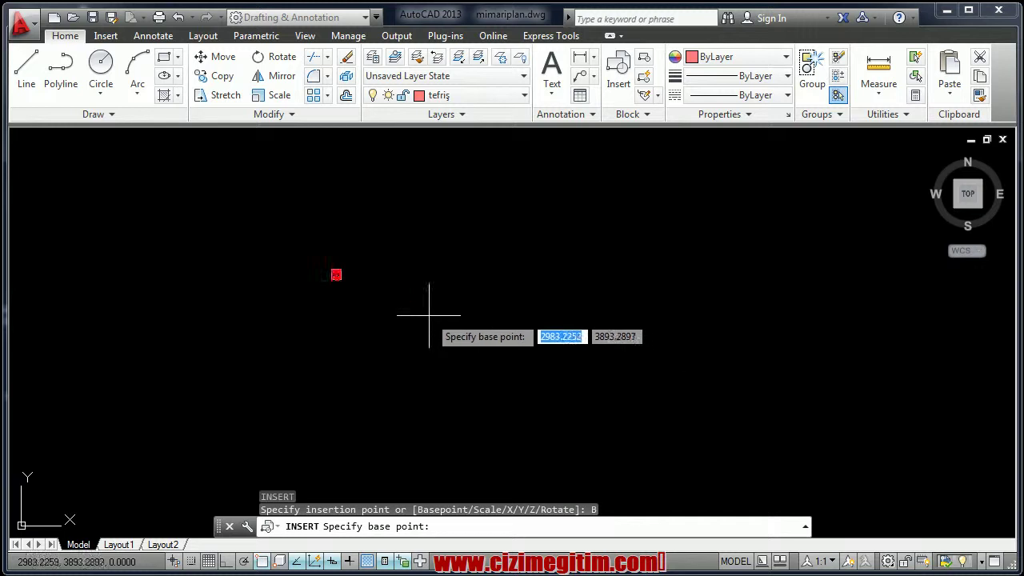
scroll(348, 270, up, 5)
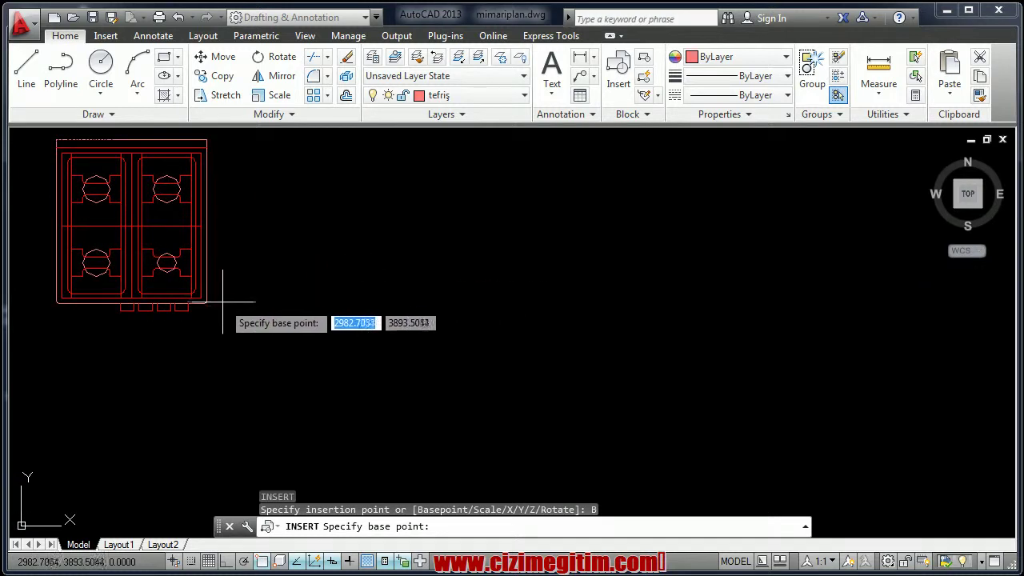
scroll(281, 313, down, 4)
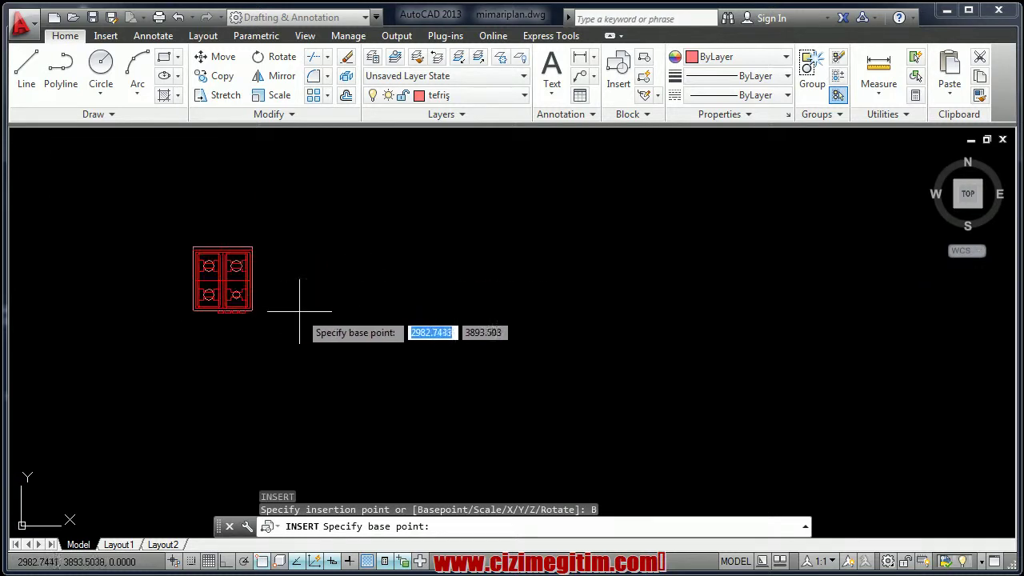
key(Return)
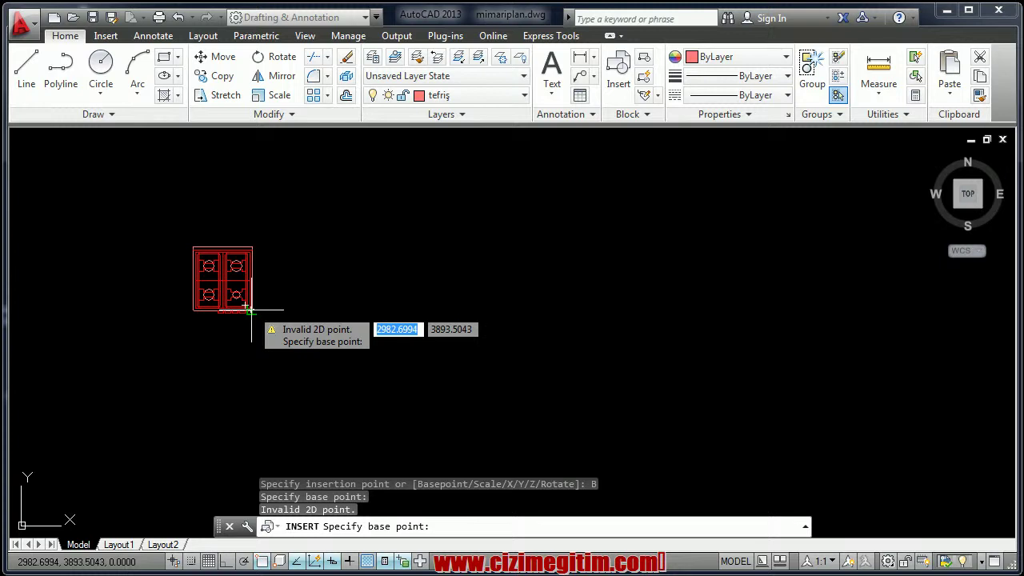
click(253, 311)
- Set the cooktop's scale factor to 1000 and place it on the kitchen counter
right_click(306, 317)
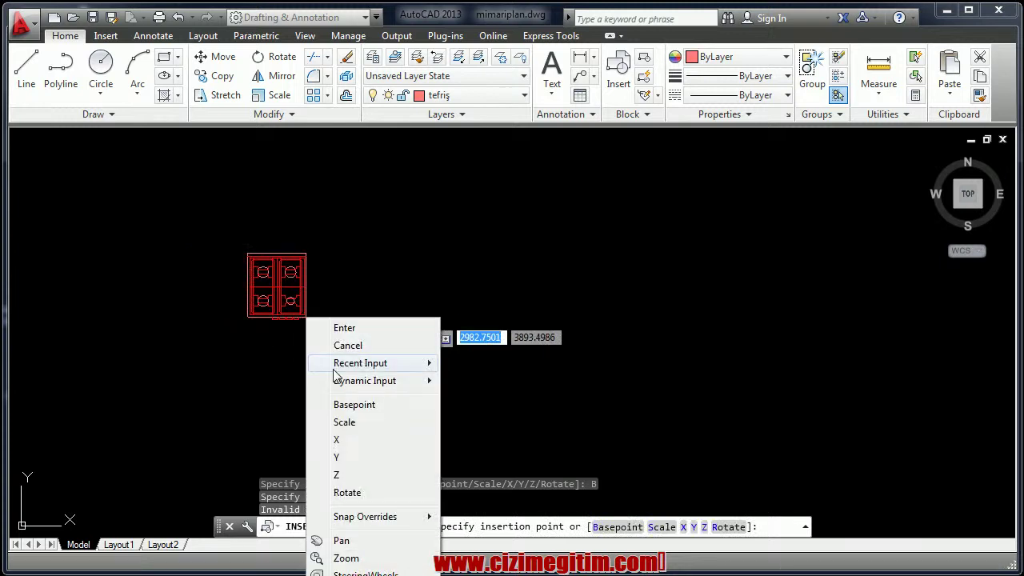
click(353, 422)
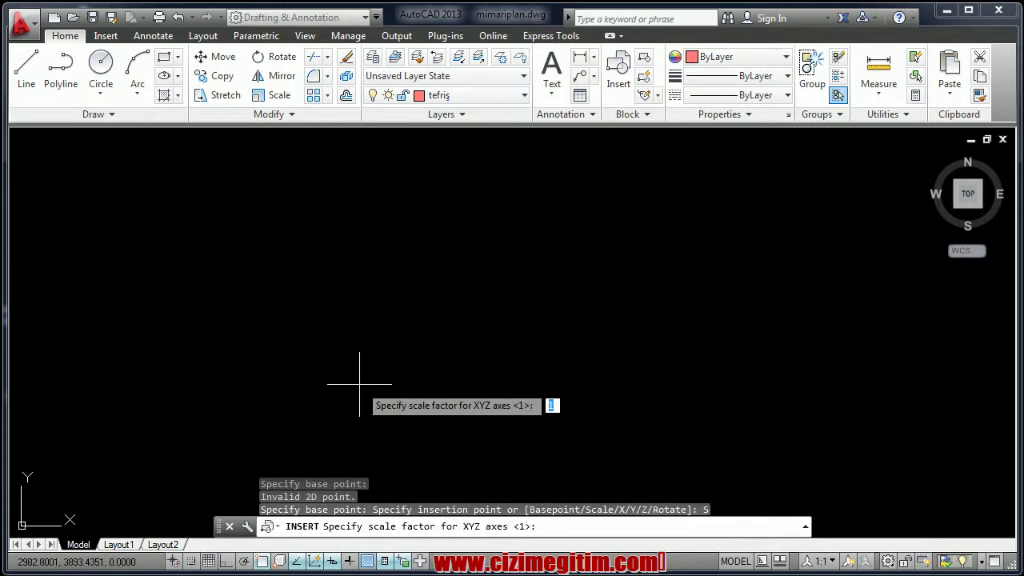
key(Return)
scroll(366, 389, down, 3)
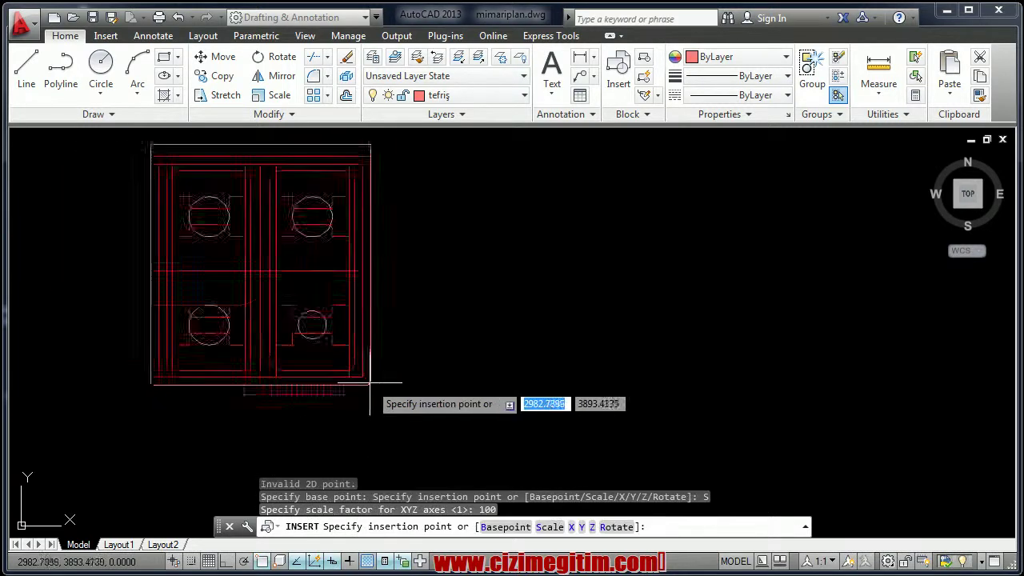
scroll(365, 380, down, 3)
right_click(336, 372)
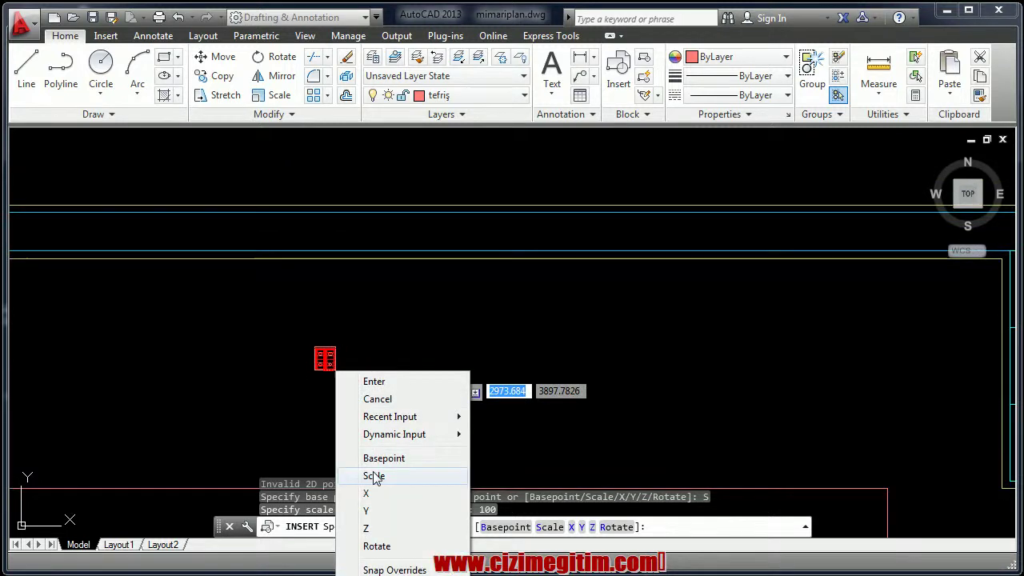
click(374, 477)
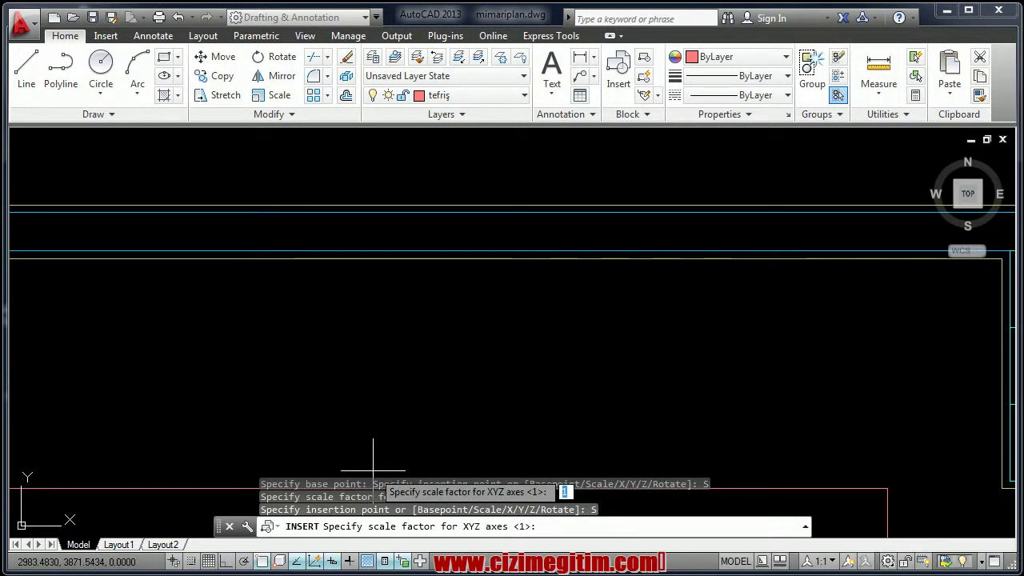
text(10)
key(Return)
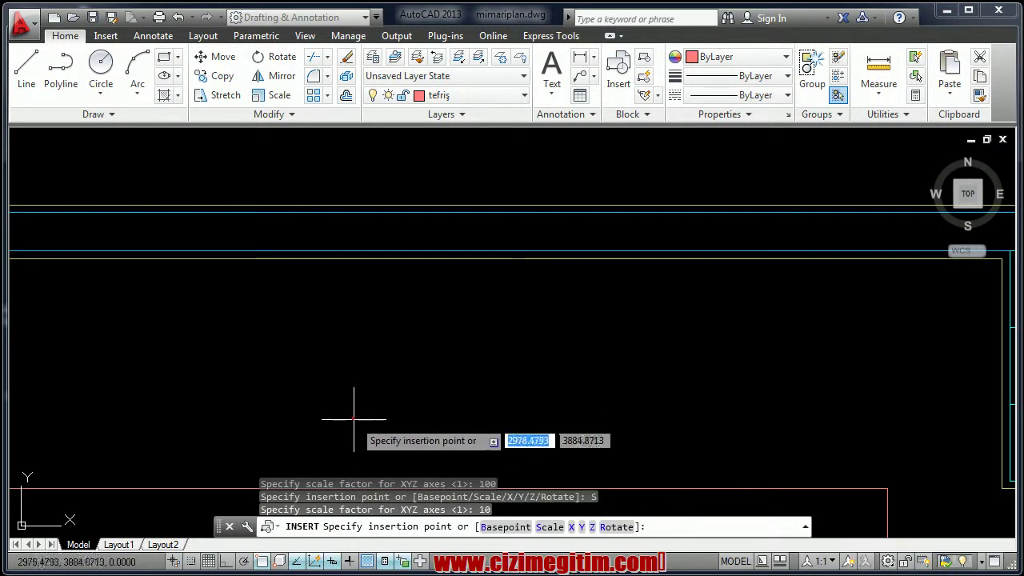
right_click(342, 400)
click(400, 213)
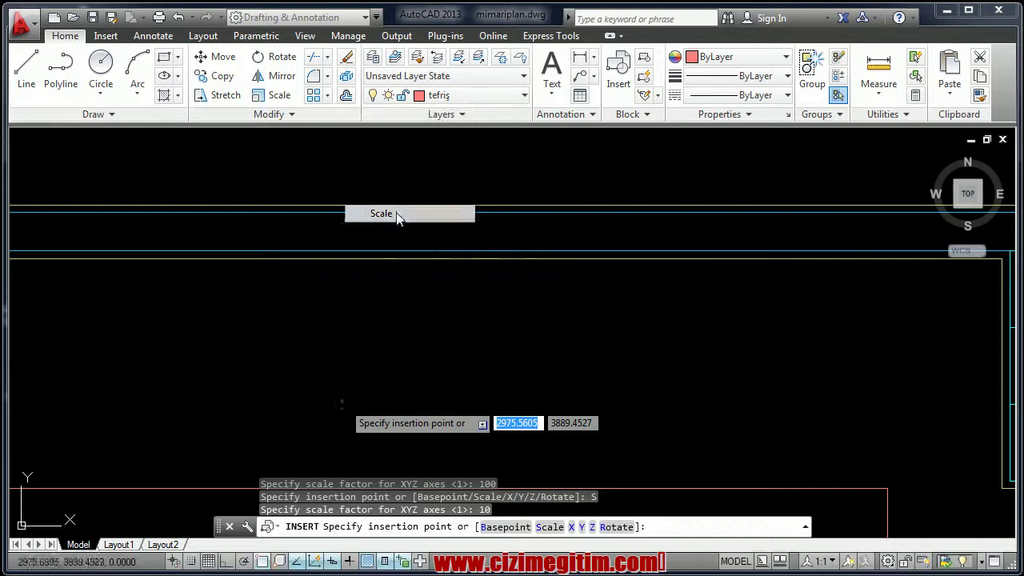
text(1)
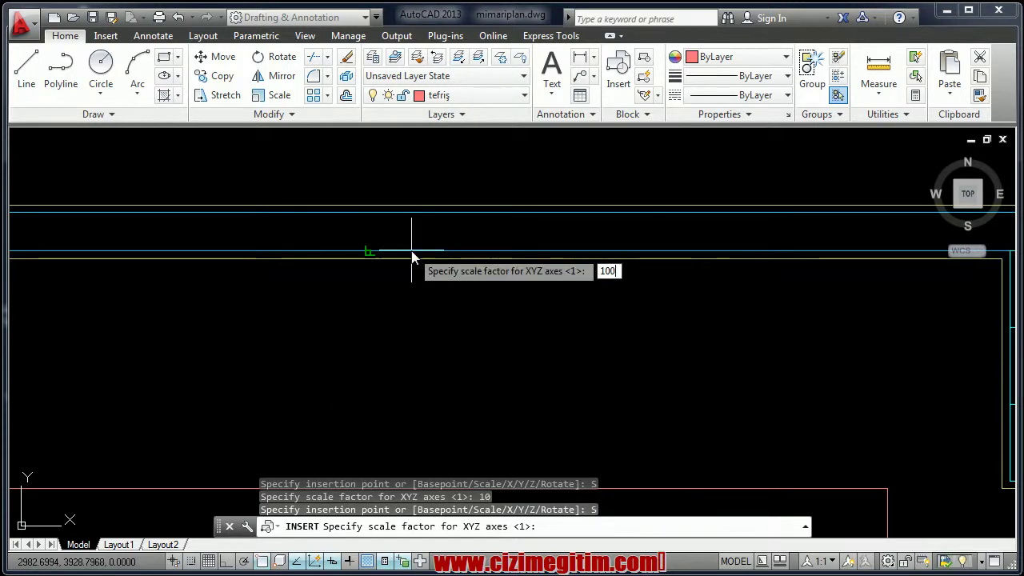
text(0)
key(Return)
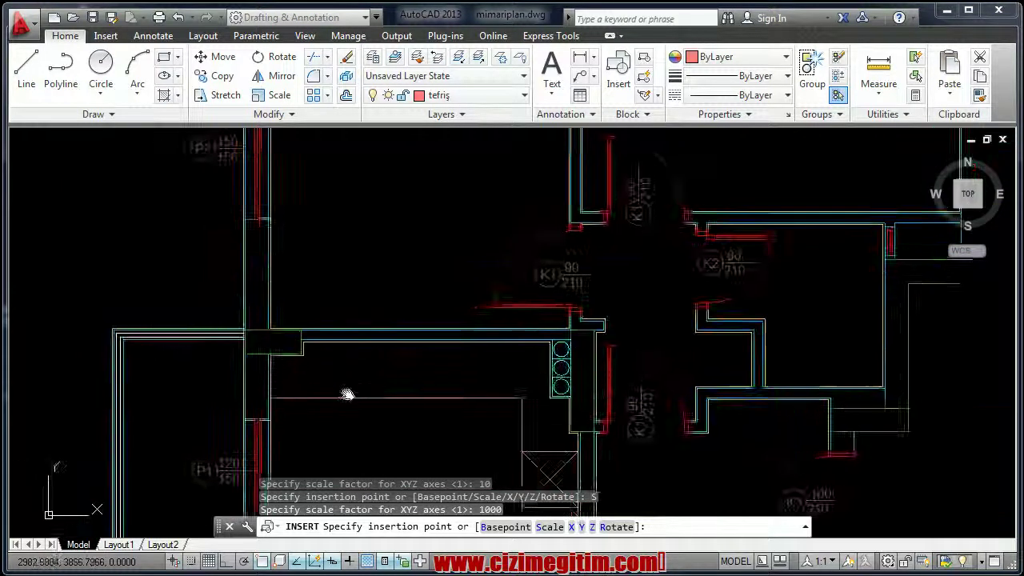
middle_drag(520, 385, 391, 371)
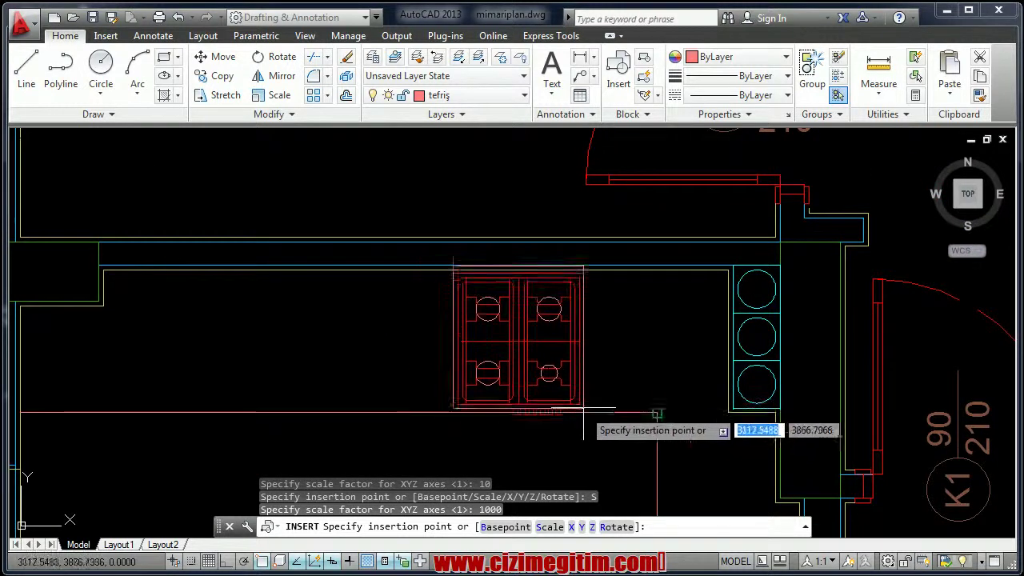
scroll(590, 410, up, 2)
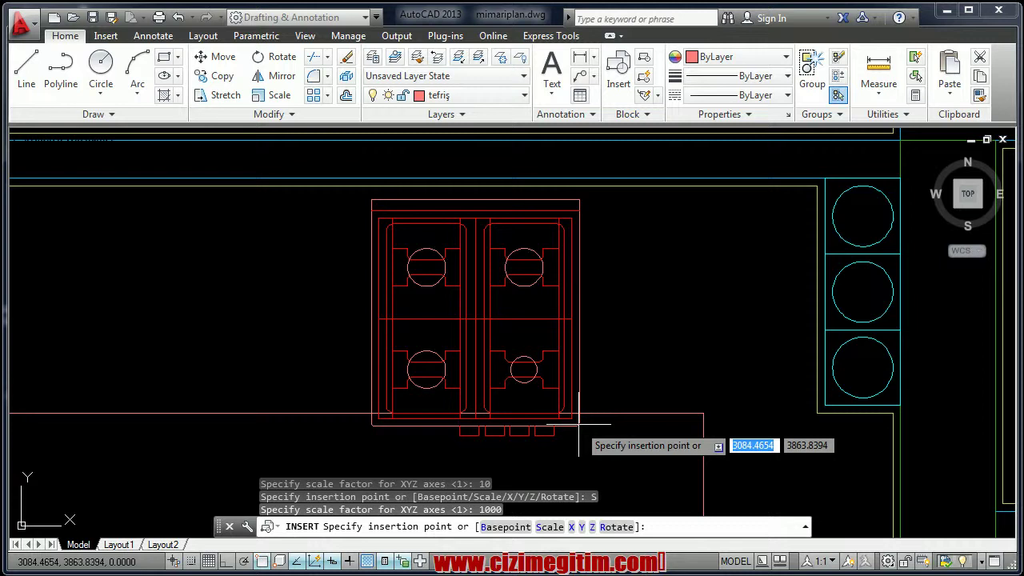
click(705, 413)
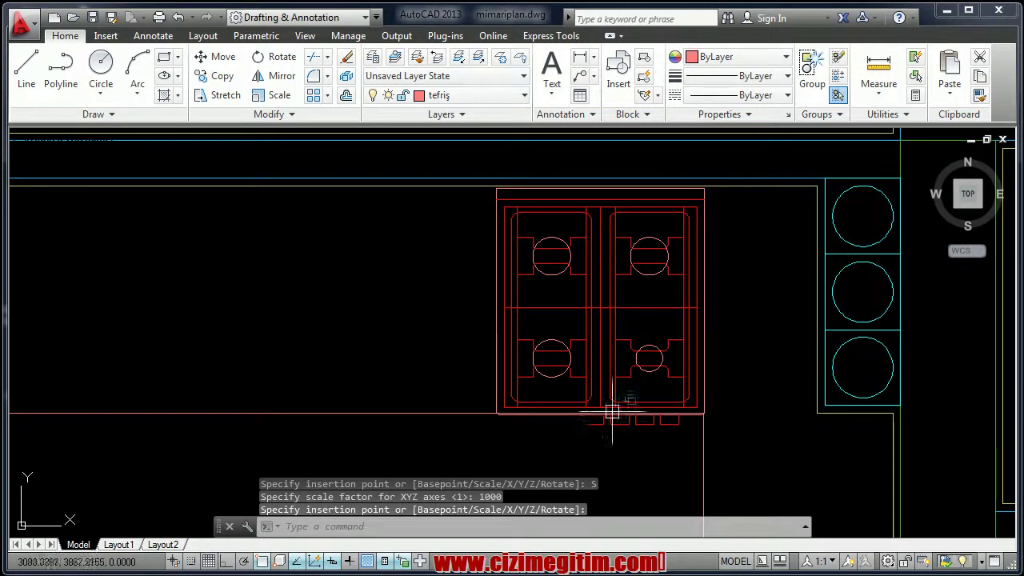
- Move the cooktop block 40 units left with Ortho on
click(544, 343)
right_click(545, 344)
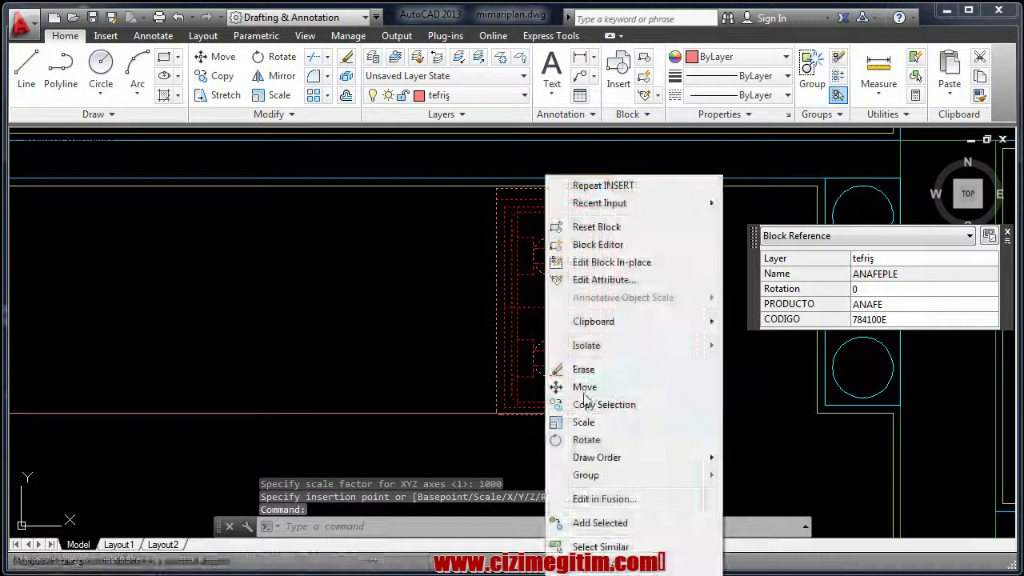
click(584, 387)
click(429, 343)
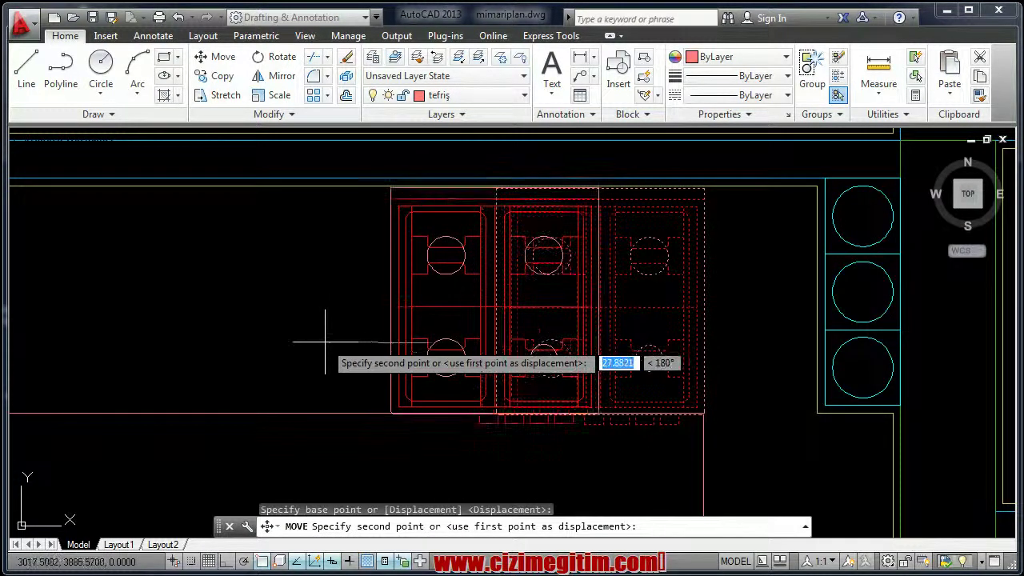
key(F8)
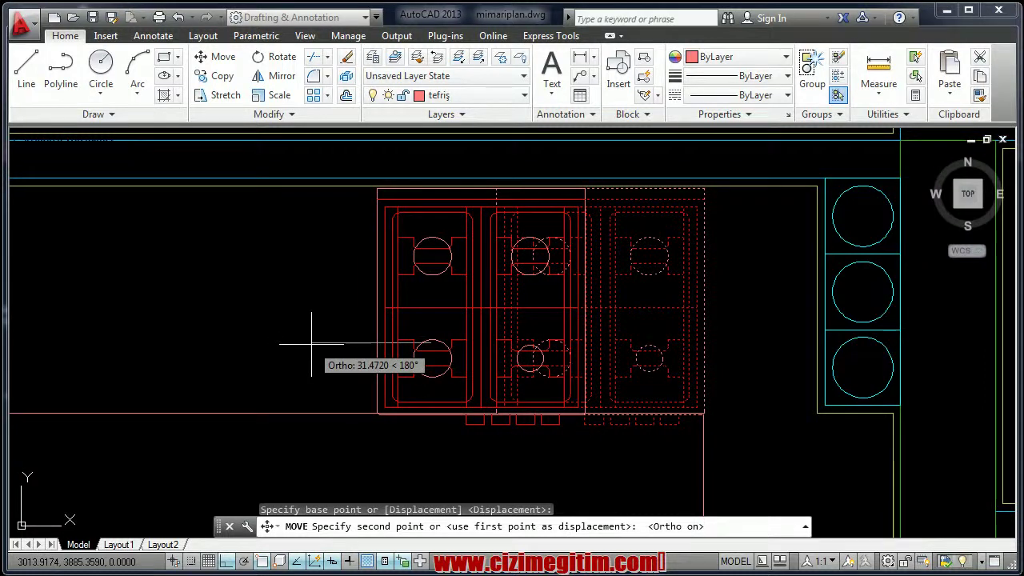
text(40)
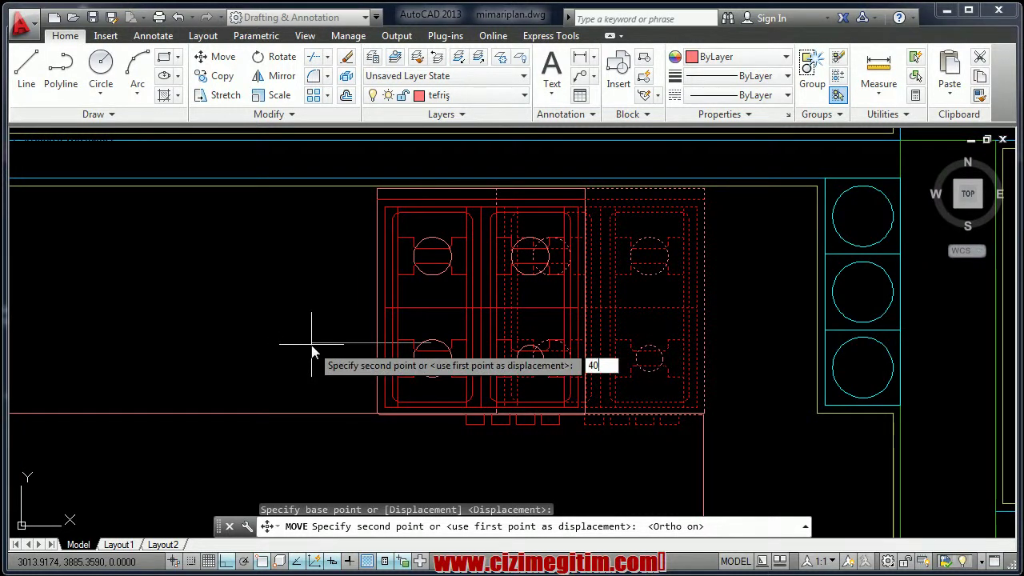
key(Return)
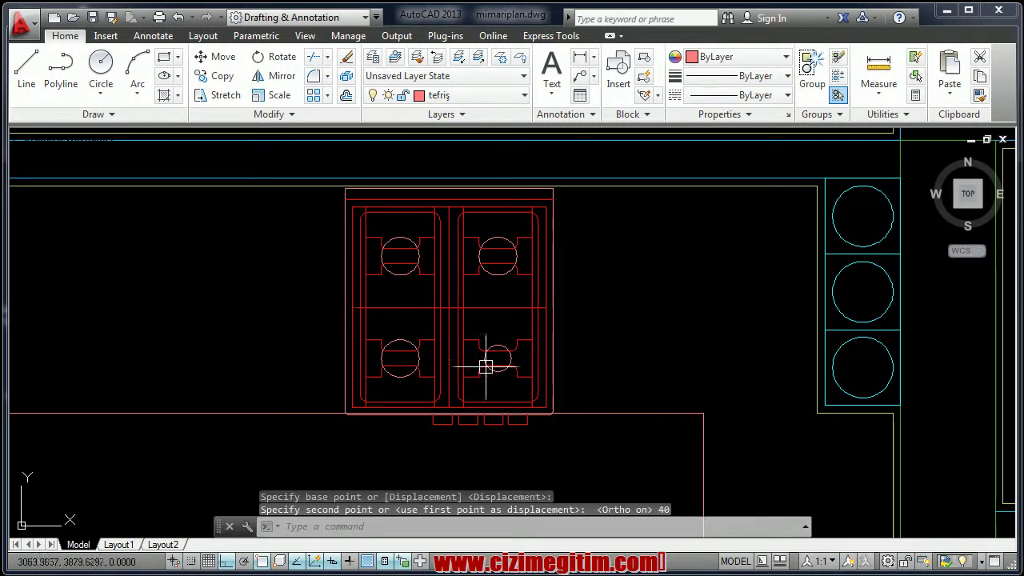
scroll(406, 381, down, 3)
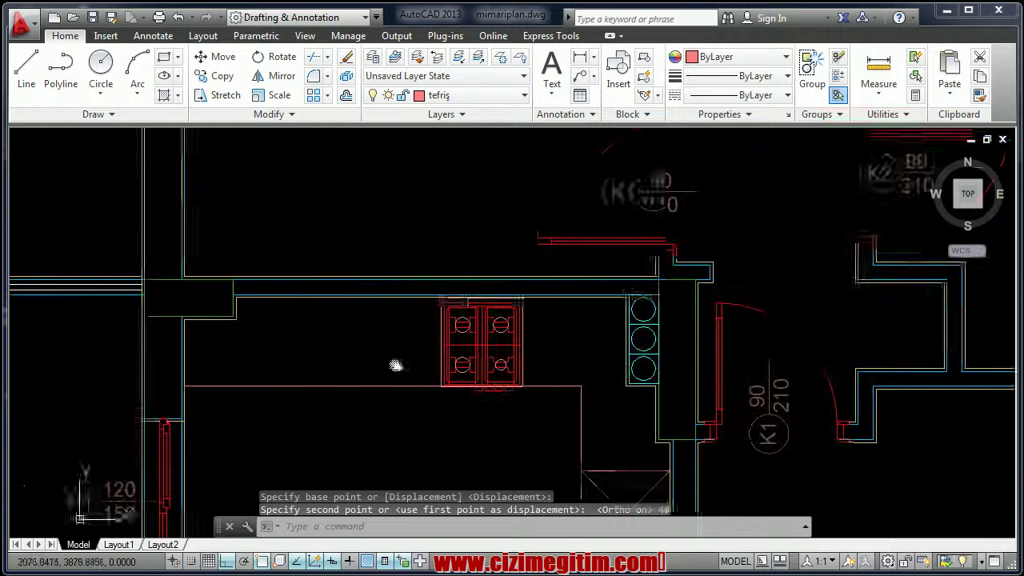
- Move the cooktop block 20 units back to the right
click(534, 344)
right_click(538, 344)
click(578, 387)
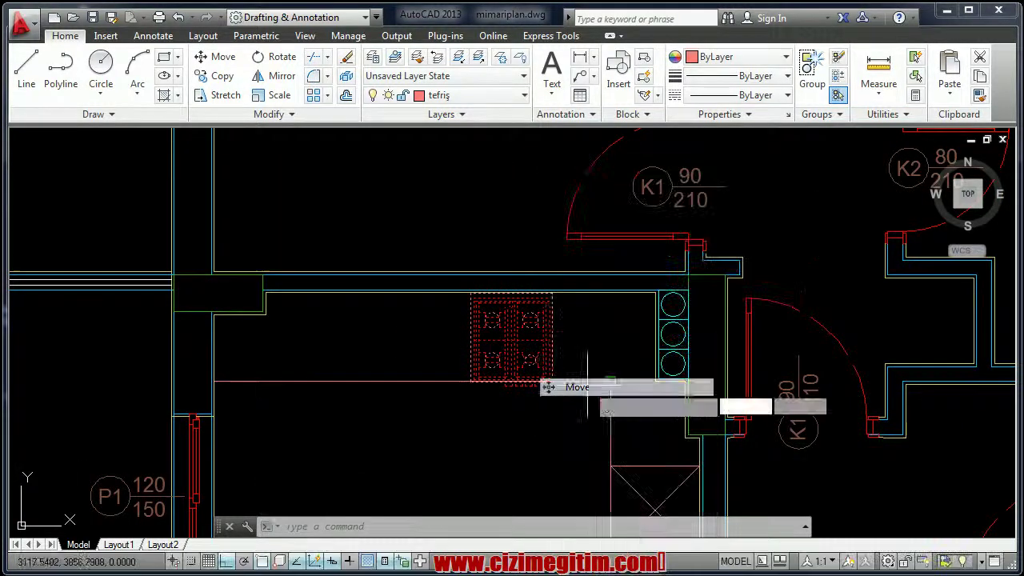
click(459, 404)
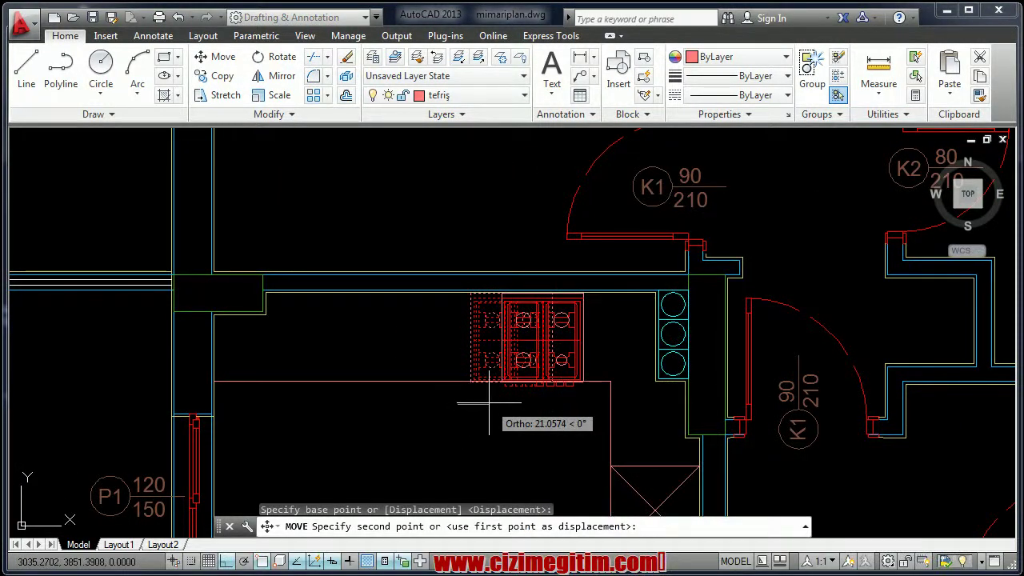
text(20)
key(Return)
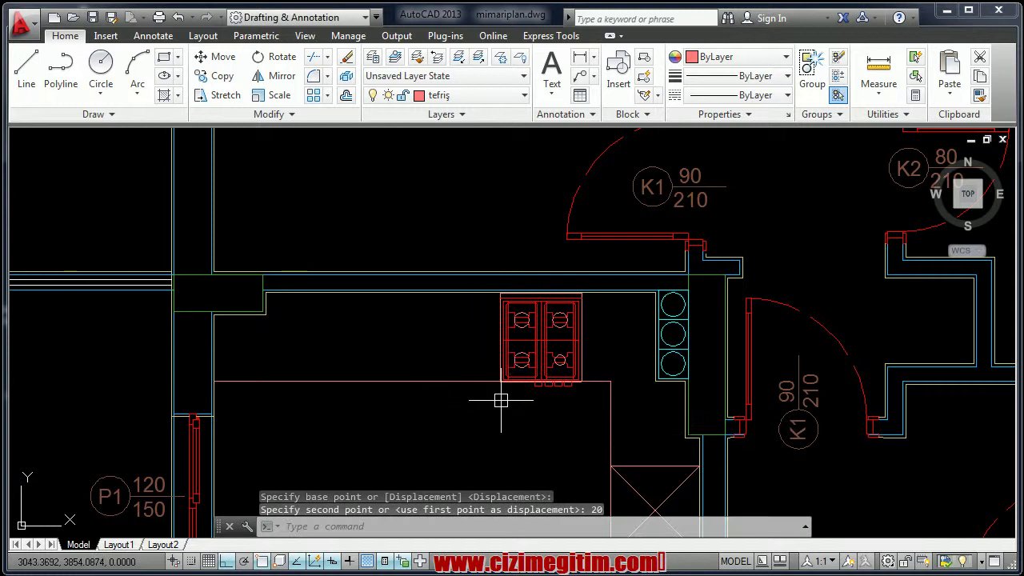
middle_drag(426, 381, 490, 367)
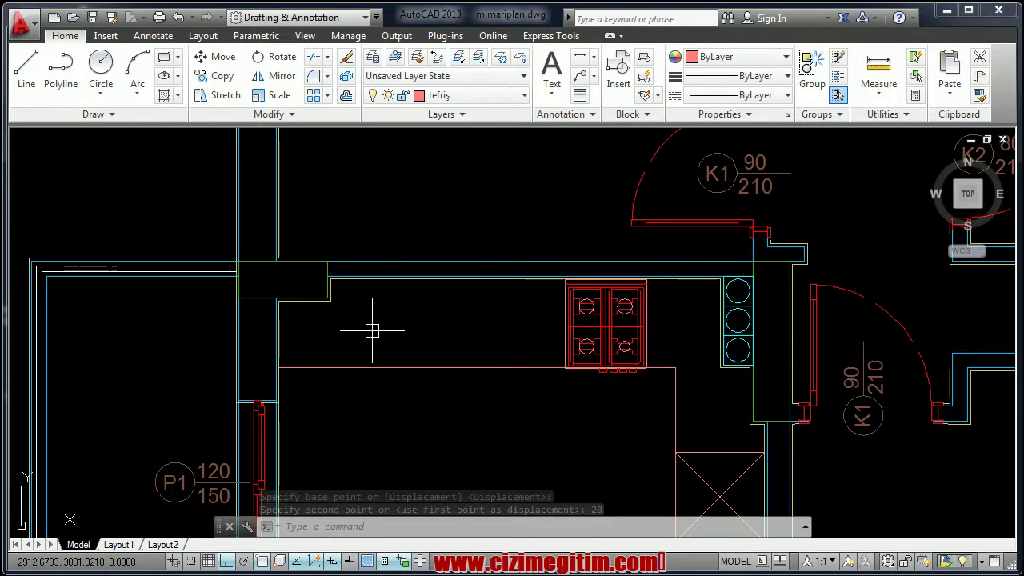
- Start inserting the EBM 45 sink drawing from the Eviyeler folder using the I command
text(i)
key(Return)
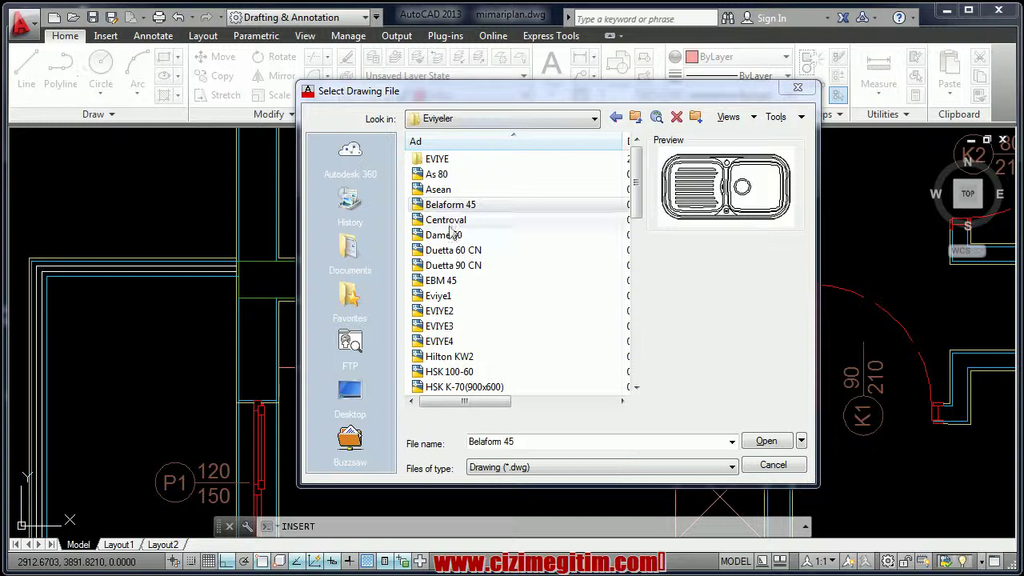
click(635, 117)
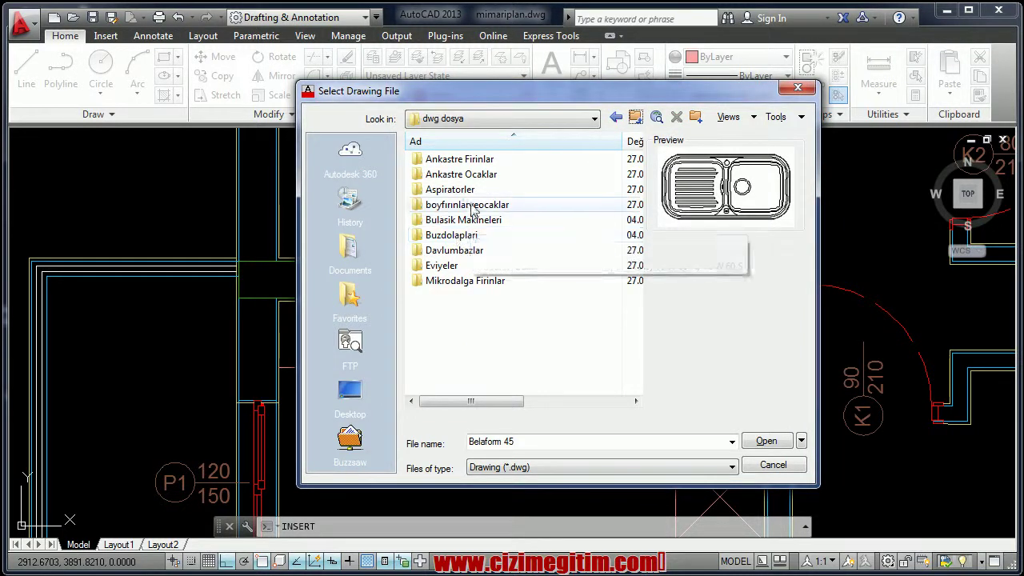
double_click(441, 266)
click(445, 235)
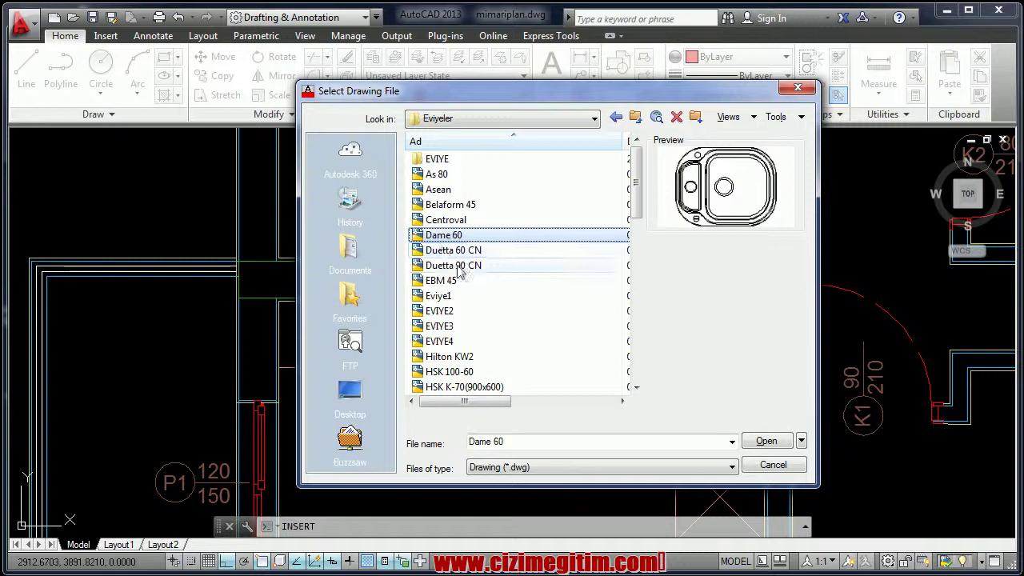
key(Down)
key(Down)
key(Down)
key(Up)
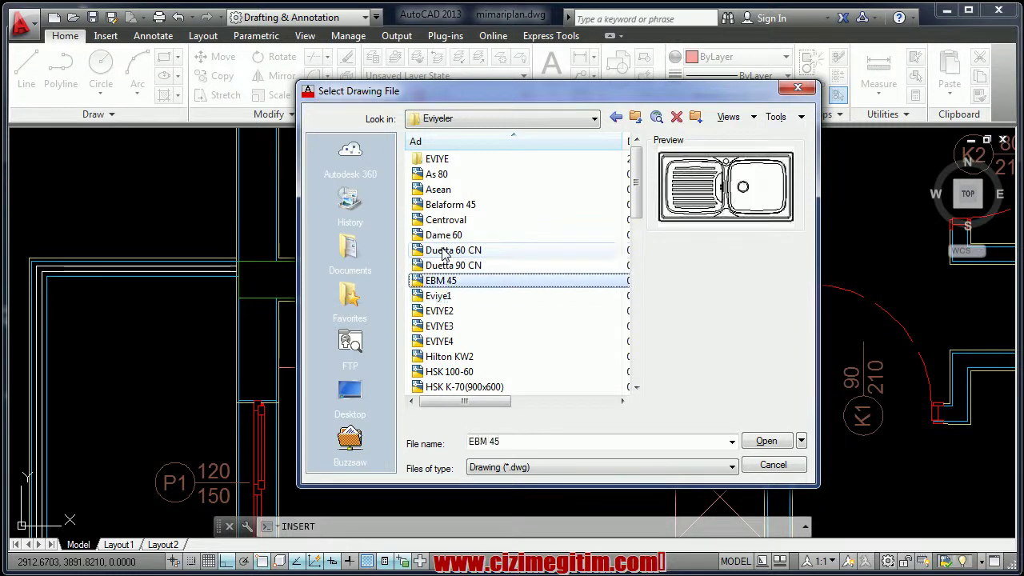
click(758, 443)
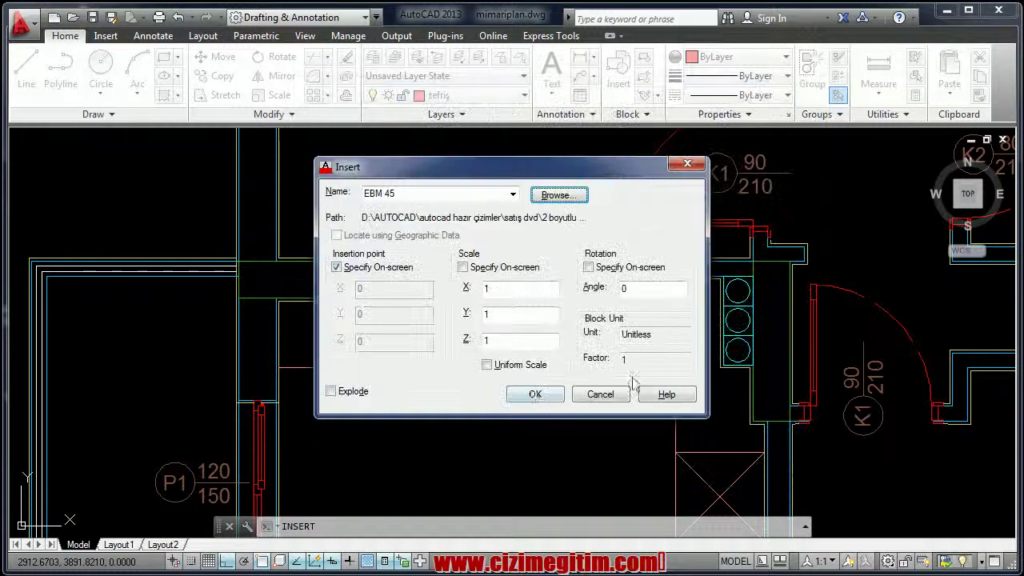
click(536, 392)
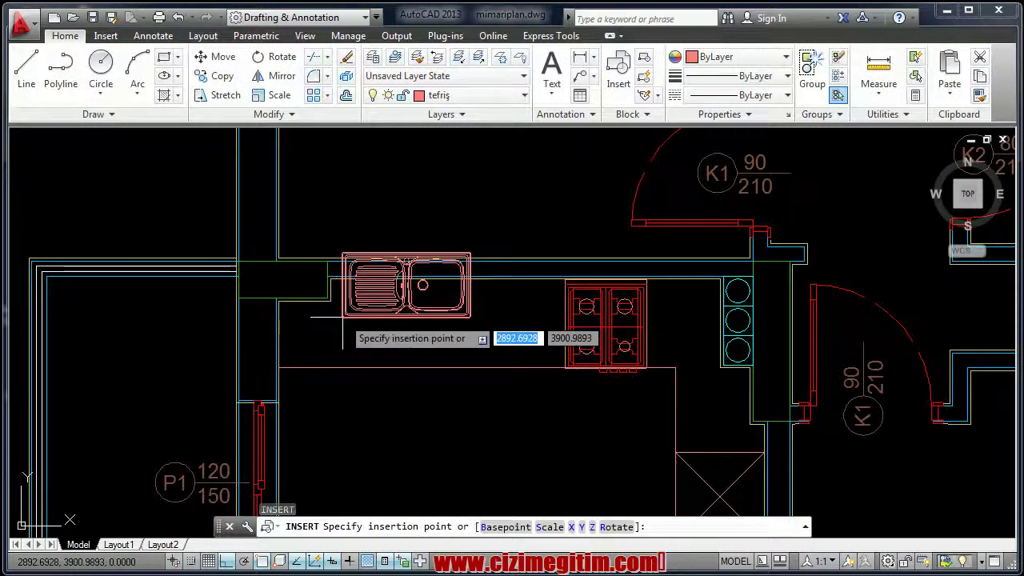
- Place the sink 50 units from the counter's end, then move it 20 units up
scroll(344, 344, up, 2)
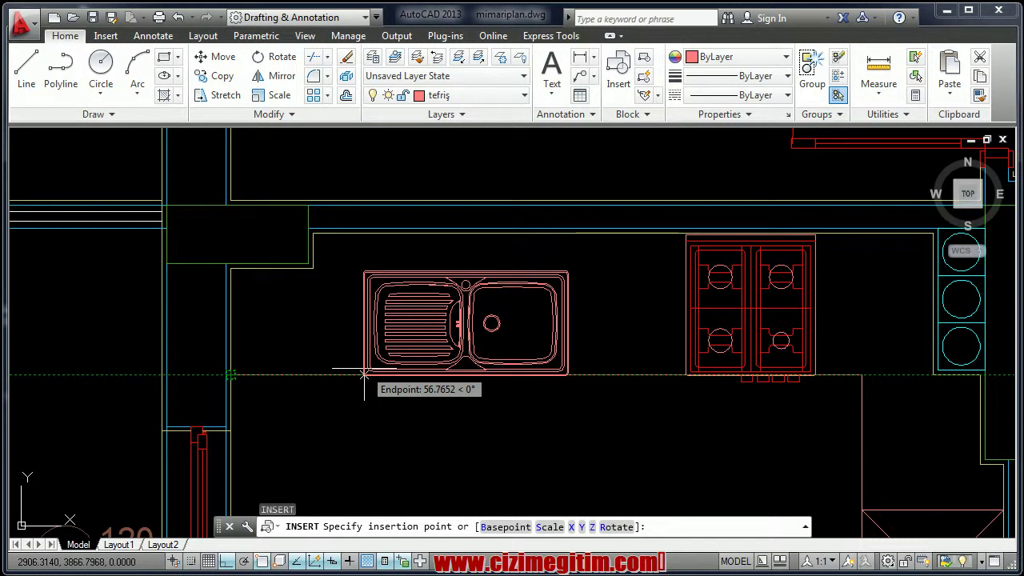
text(50)
key(Return)
click(368, 326)
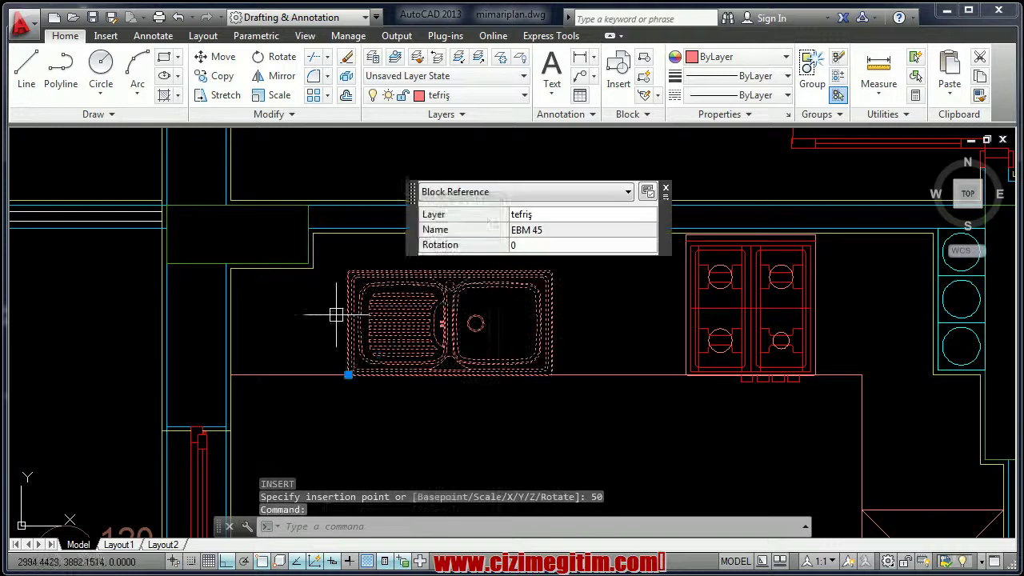
right_click(324, 364)
click(362, 387)
click(312, 333)
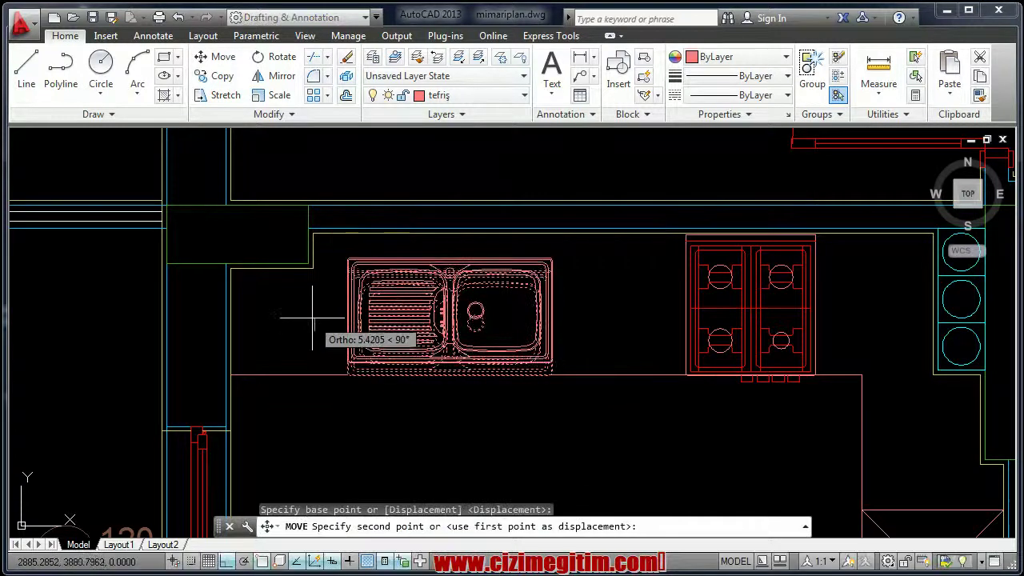
text(20)
key(Return)
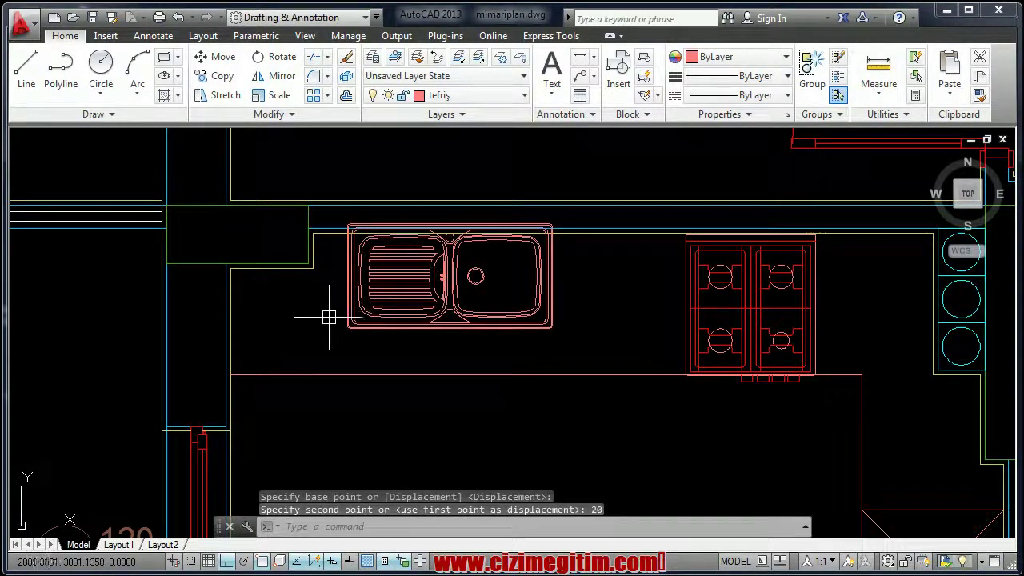
- Move the sink 10 units back down
click(352, 309)
right_click(347, 194)
click(389, 387)
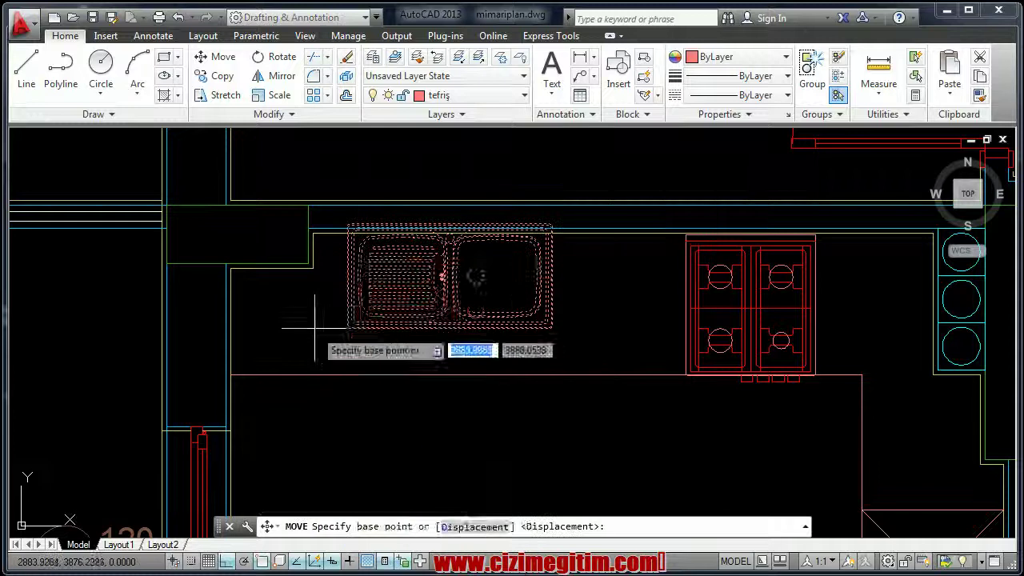
click(312, 335)
key(Return)
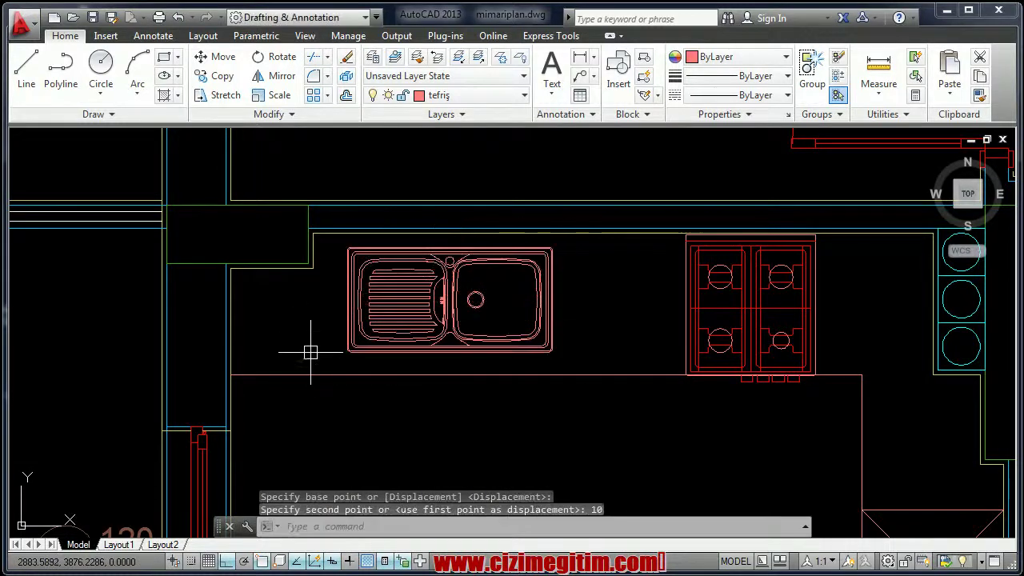
- Zoom out and pan to frame the kitchen with its placed sink and cooktop
scroll(341, 370, down, 3)
scroll(331, 343, down, 2)
scroll(430, 293, up, 1)
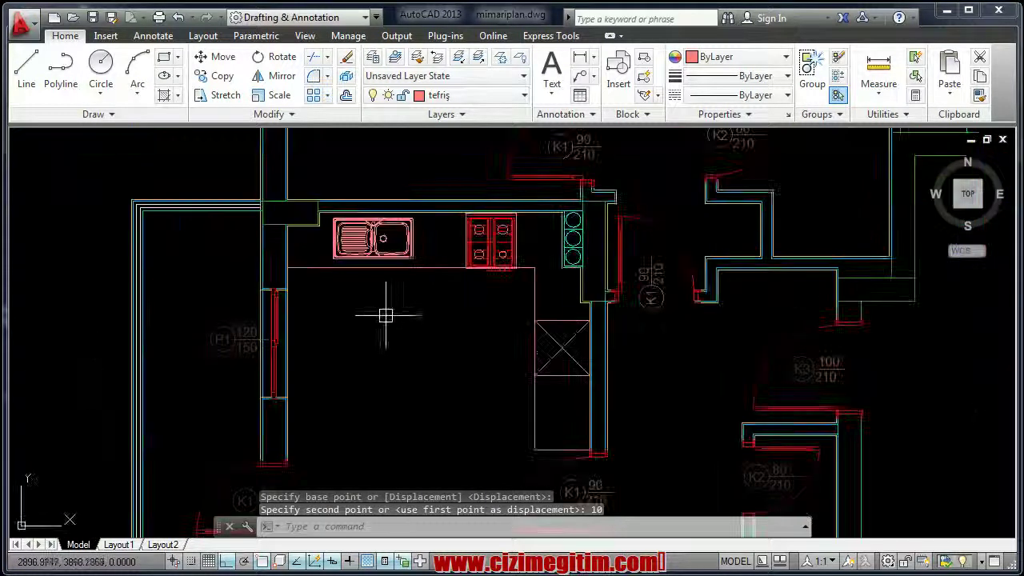
scroll(336, 301, down, 2)
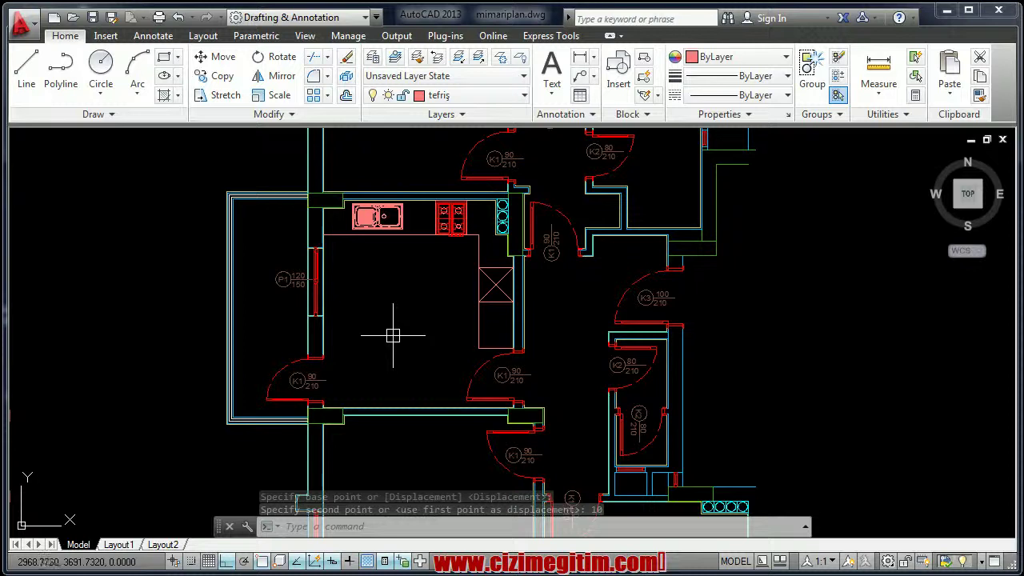
scroll(393, 334, down, 1)
middle_drag(396, 315, 358, 374)
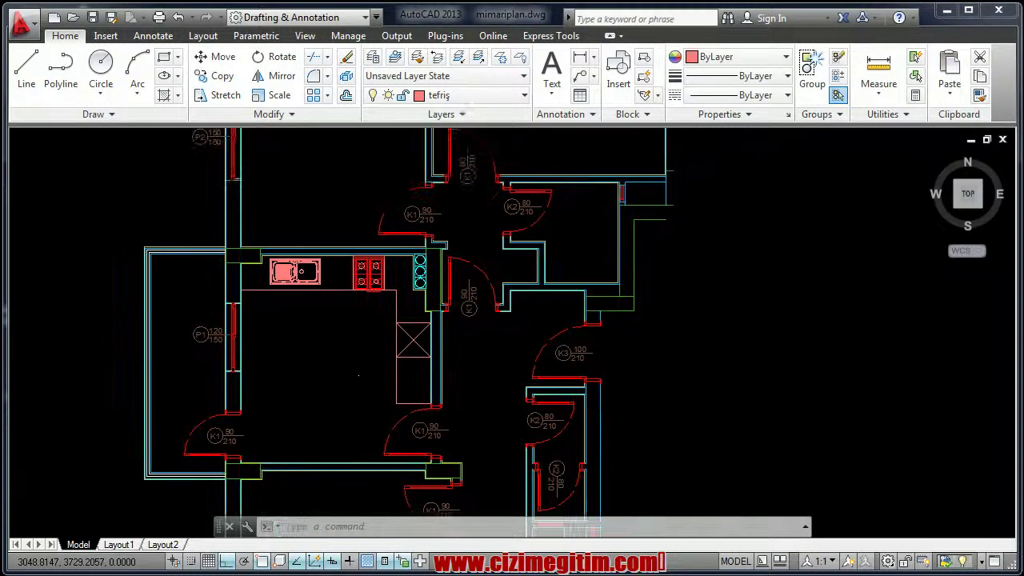
middle_drag(337, 335, 336, 247)
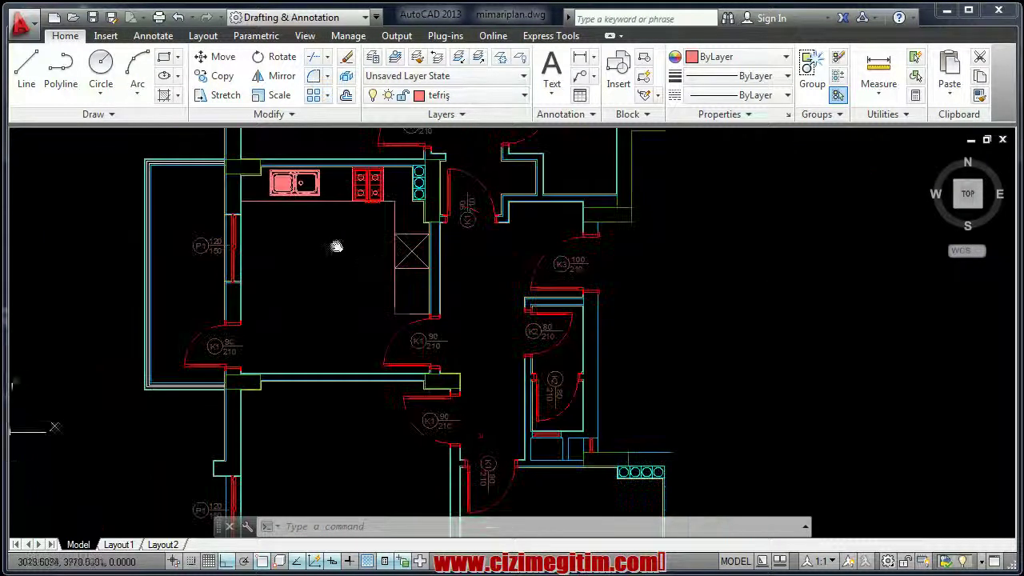
middle_drag(361, 304, 339, 340)
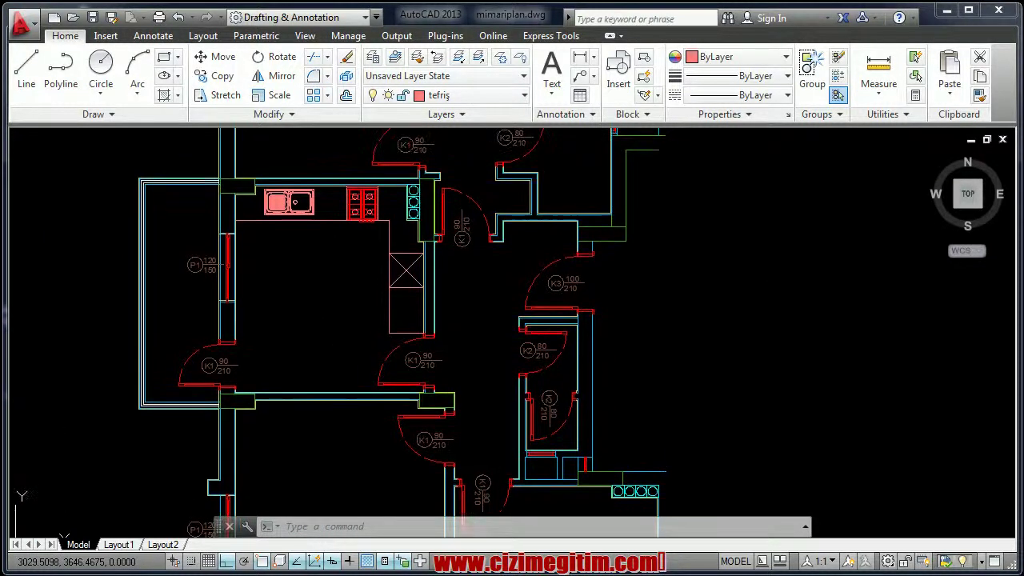